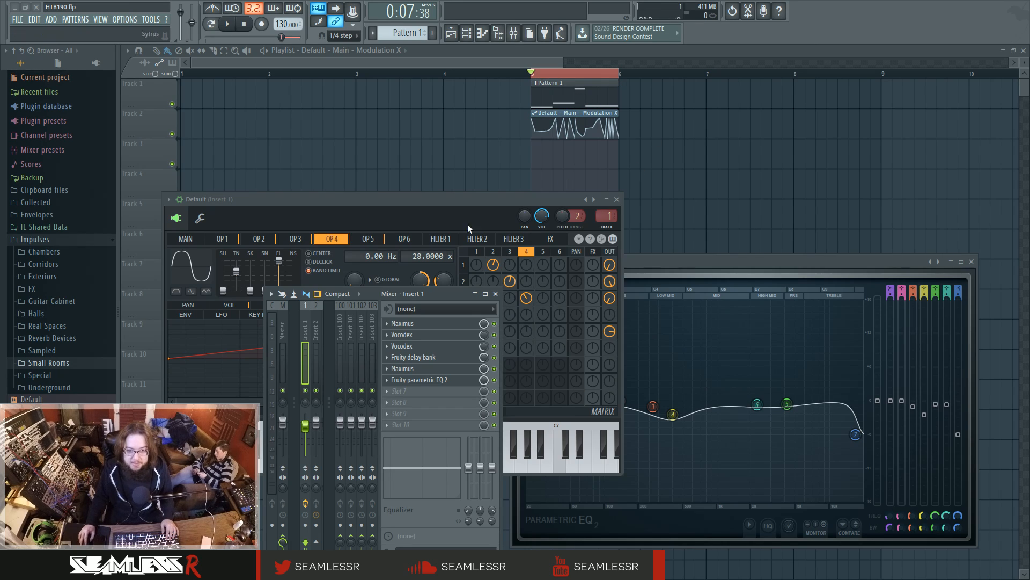
Step: Rearrange the Sytrus and mixer windows so the synth's operator matrix and the Insert 1 effect slots are both accessible
left_click(270, 293)
left_click(520, 199)
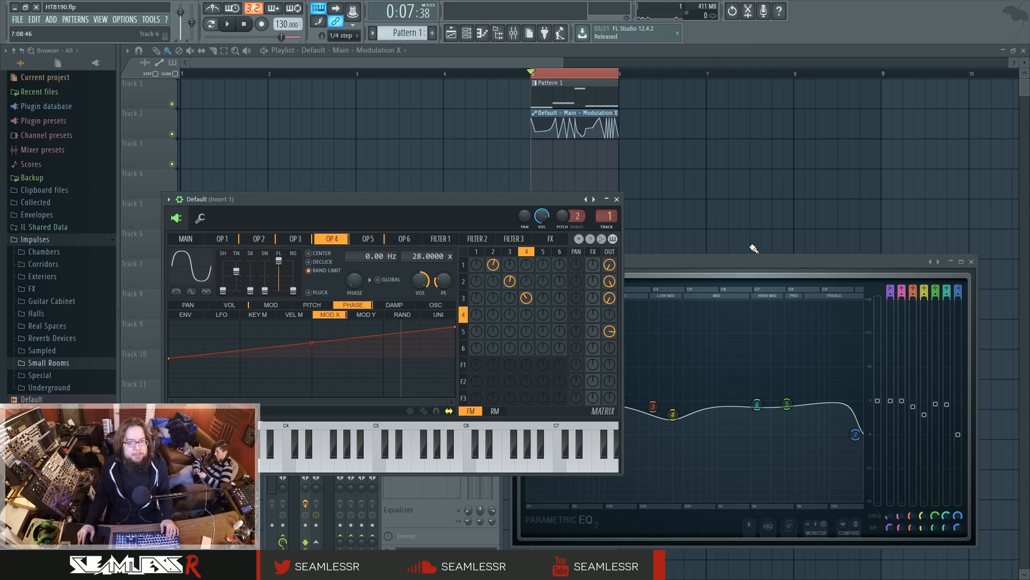
left_click_drag(482, 204, 537, 134)
left_click(499, 436)
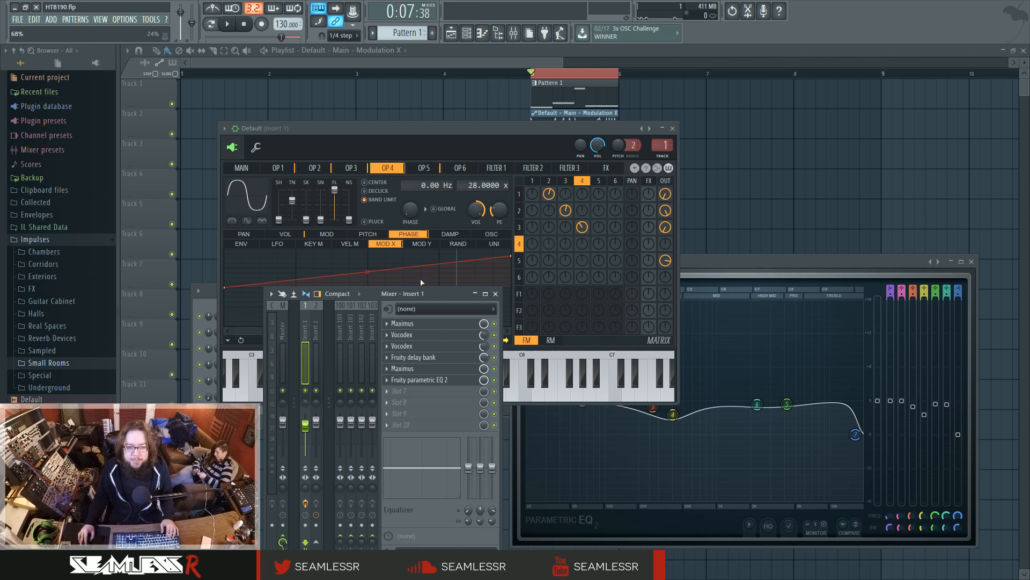
left_click_drag(444, 298, 437, 313)
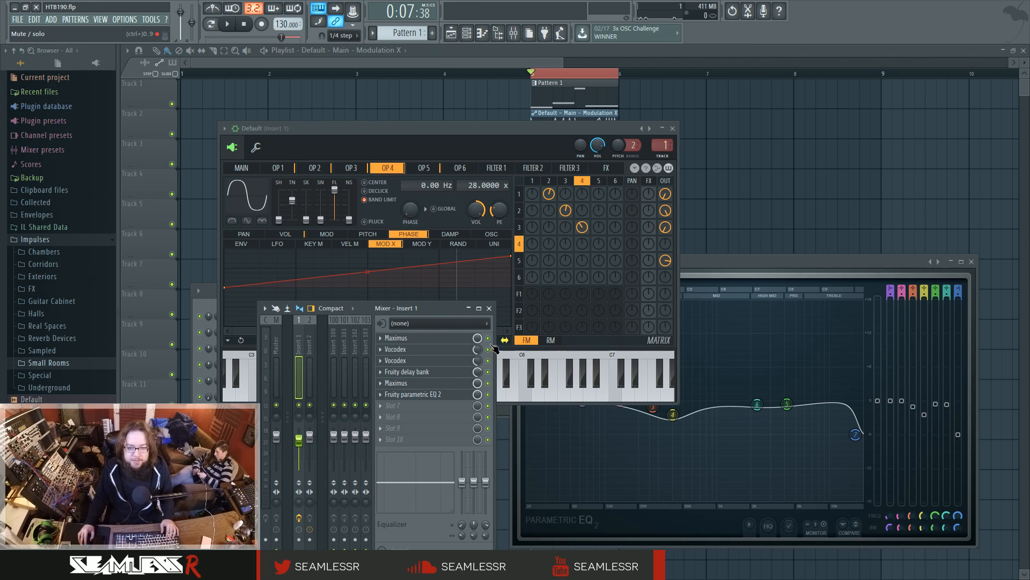
Step: Bypass all six effects loaded on mixer Insert 1, from Maximus down to Fruity parametric EQ 2
right_click(488, 349)
left_click(487, 338)
left_click(488, 349)
left_click(488, 372)
left_click(488, 383)
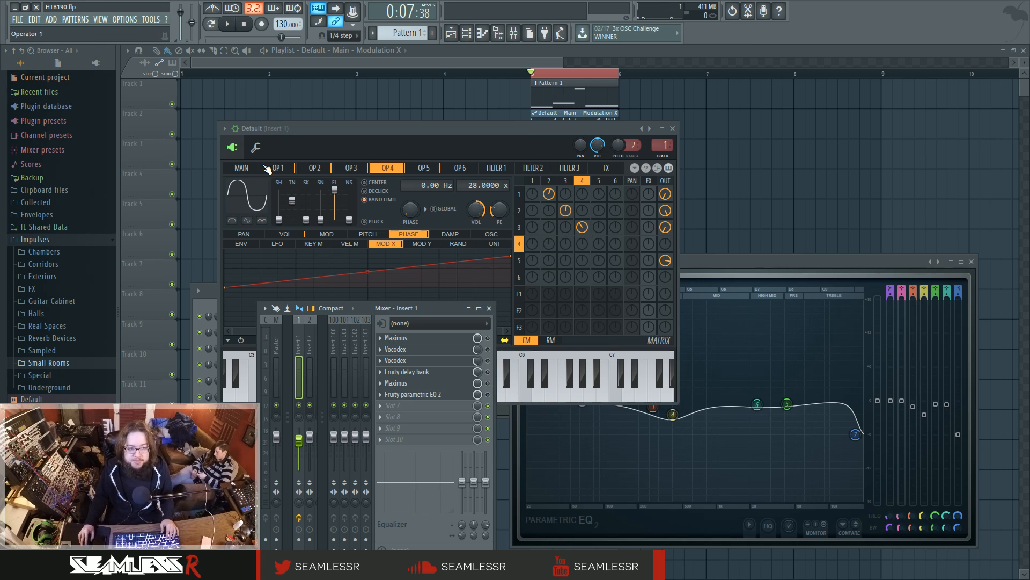
Step: Examine the volume Mod X mappings and oscillator settings of Sytrus operators 1 and 2
left_click(243, 168)
left_click(547, 182)
left_click(536, 181)
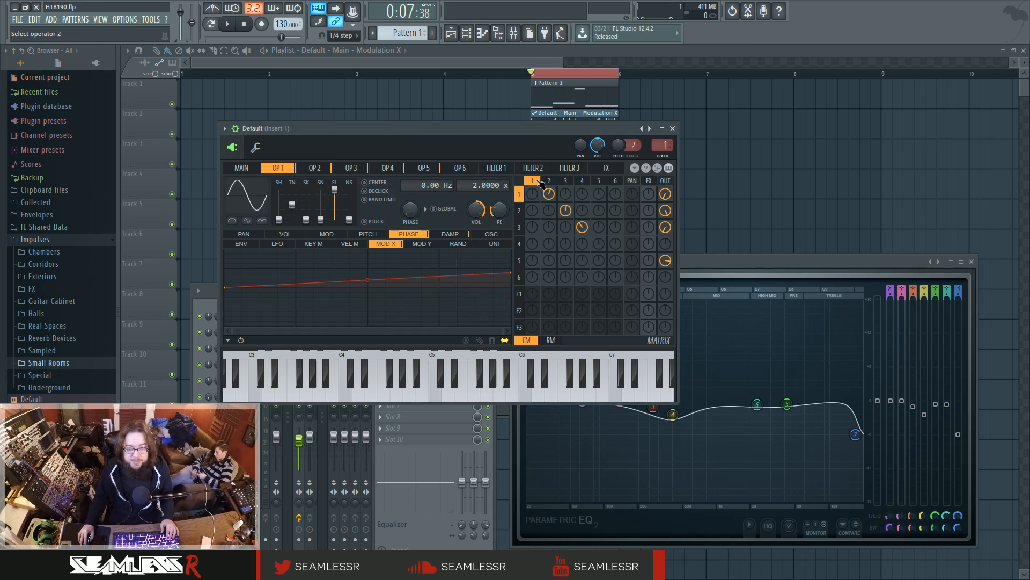
left_click(284, 234)
left_click(566, 181)
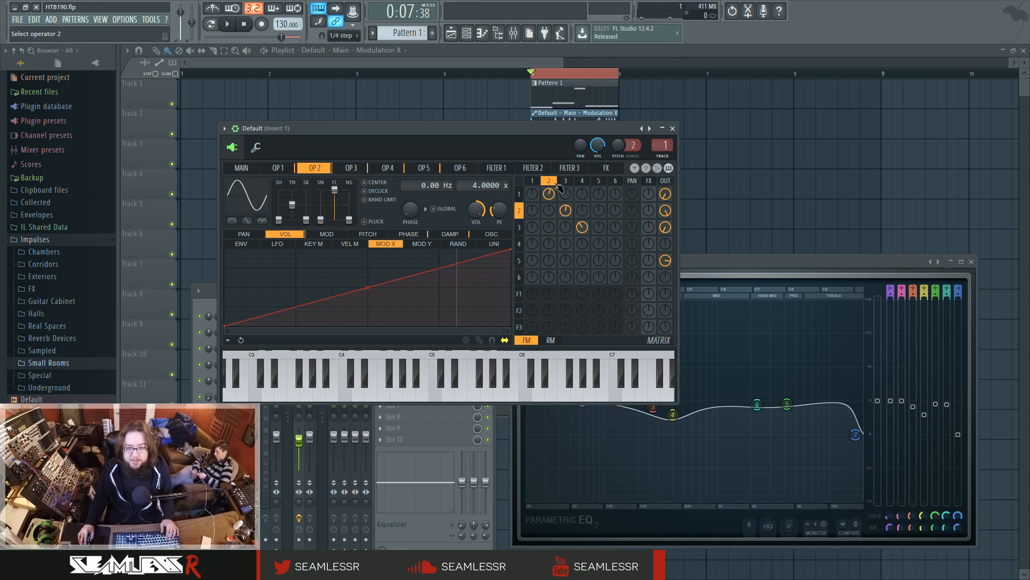
left_click(548, 181)
left_click(532, 180)
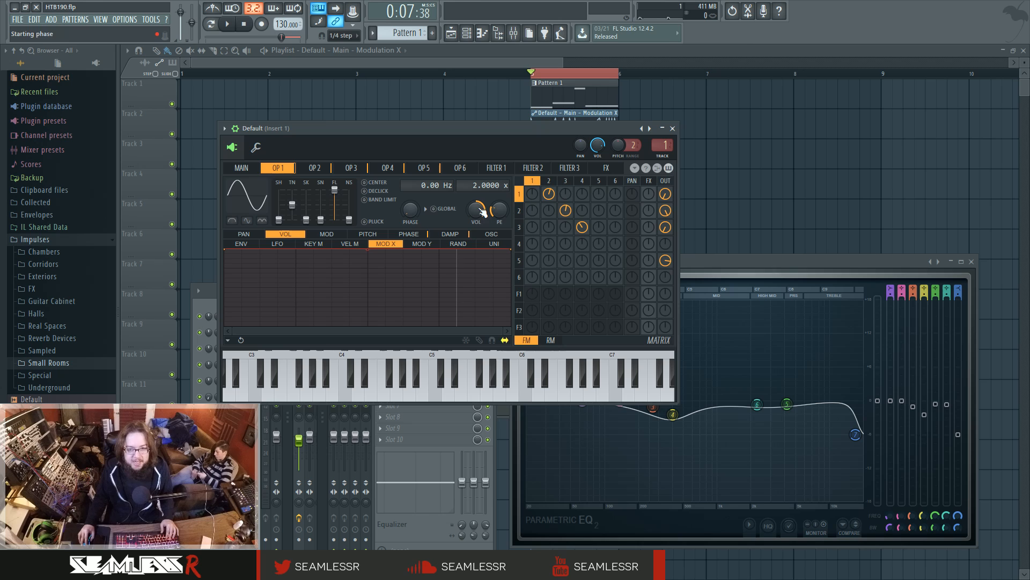
left_click(555, 181)
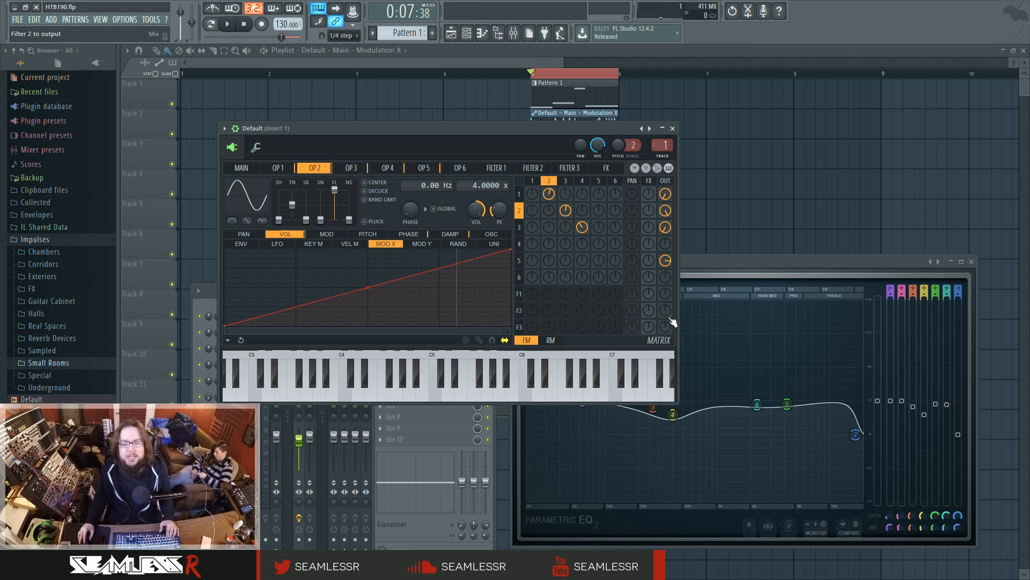
Step: Lower the mixer's Insert 1 fader to 77% (-5.4 dB) while auditioning the pattern
left_click(494, 436)
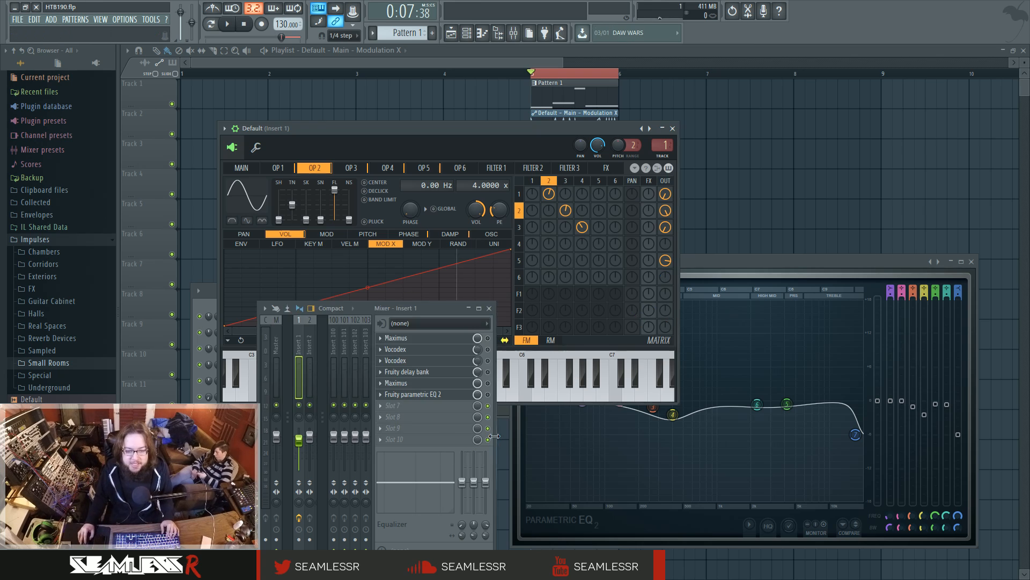
left_click_drag(299, 439, 301, 450)
key("space")
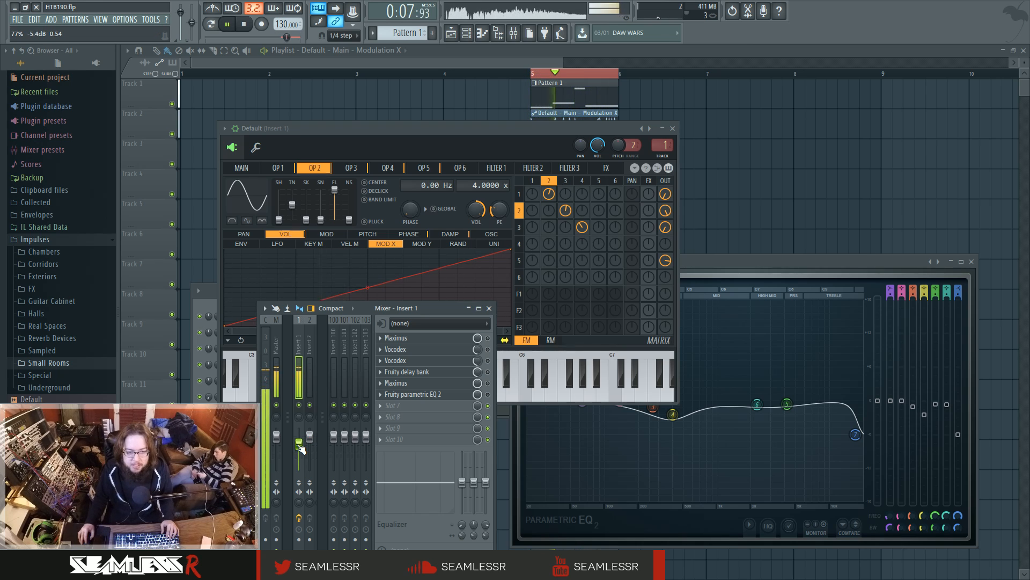
key("space")
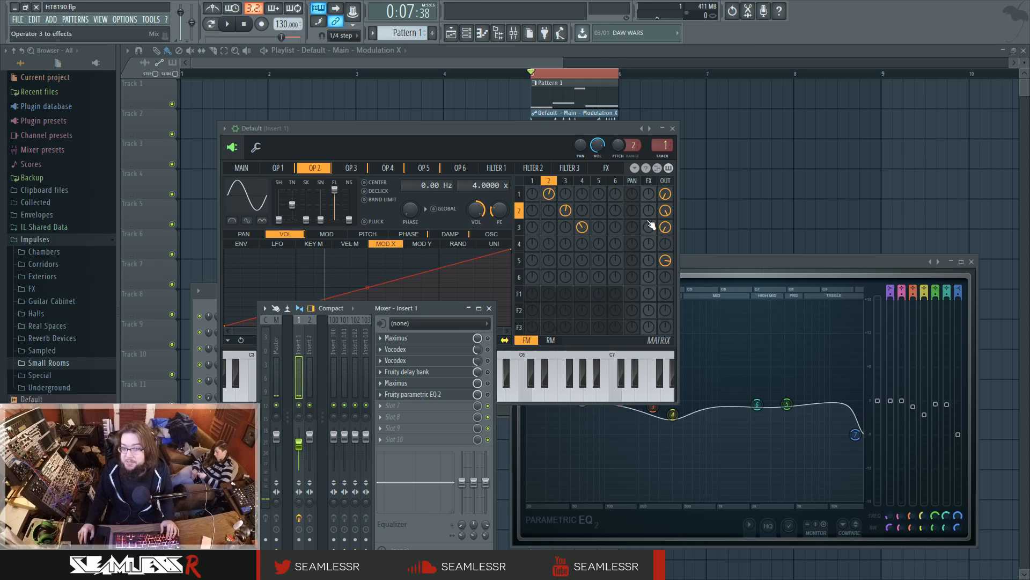
Step: Mute the matrix outputs of operators 1, 2 and 3, and play the pattern to hear operator 5 alone
left_click(604, 182)
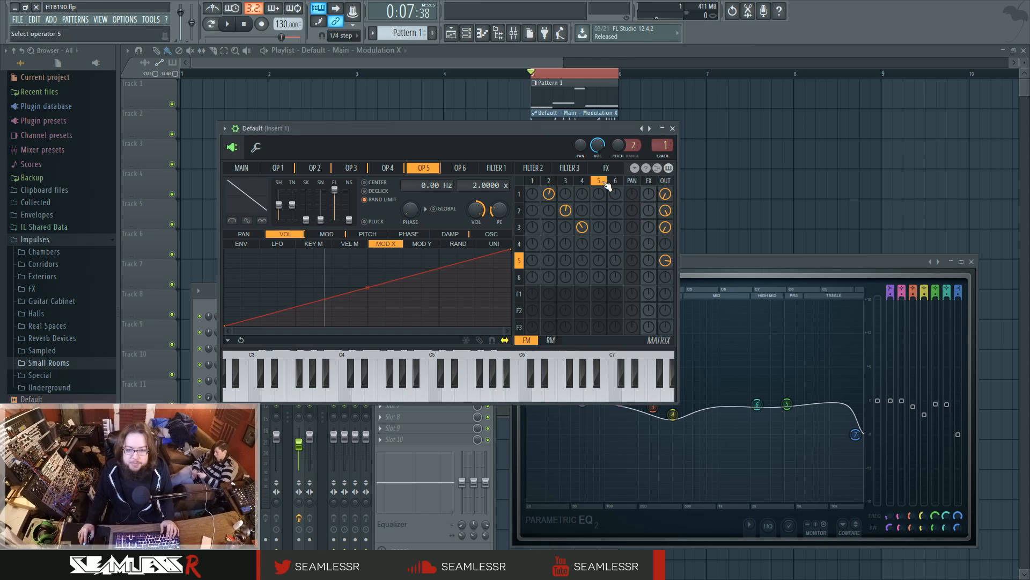
right_click(666, 227)
right_click(667, 211)
right_click(668, 195)
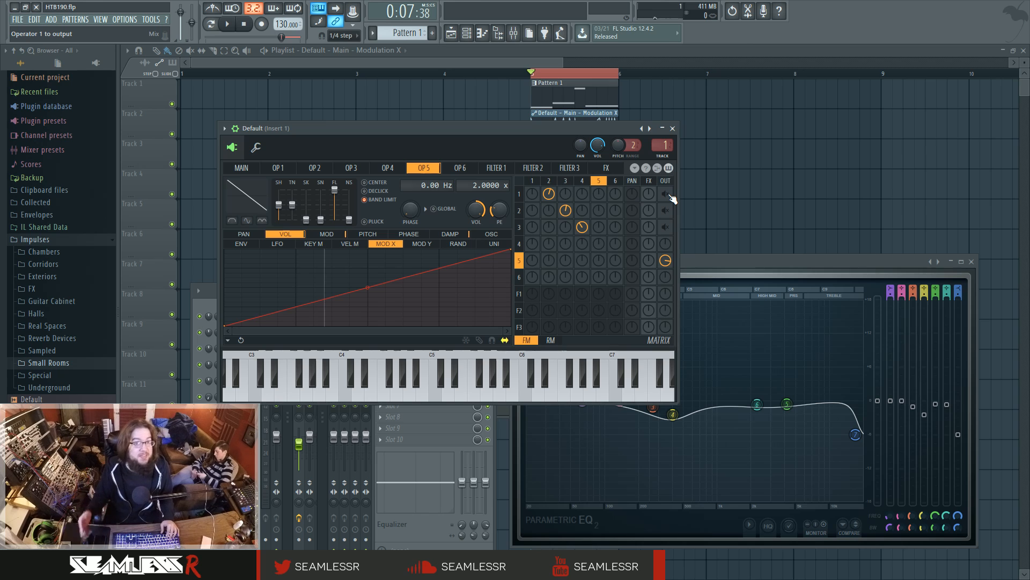
key("space")
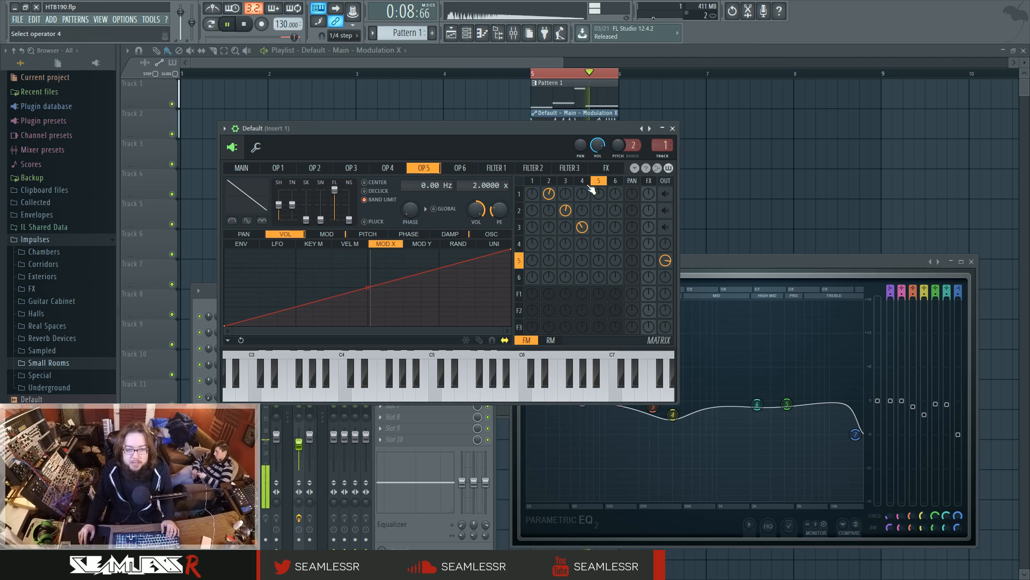
key("space")
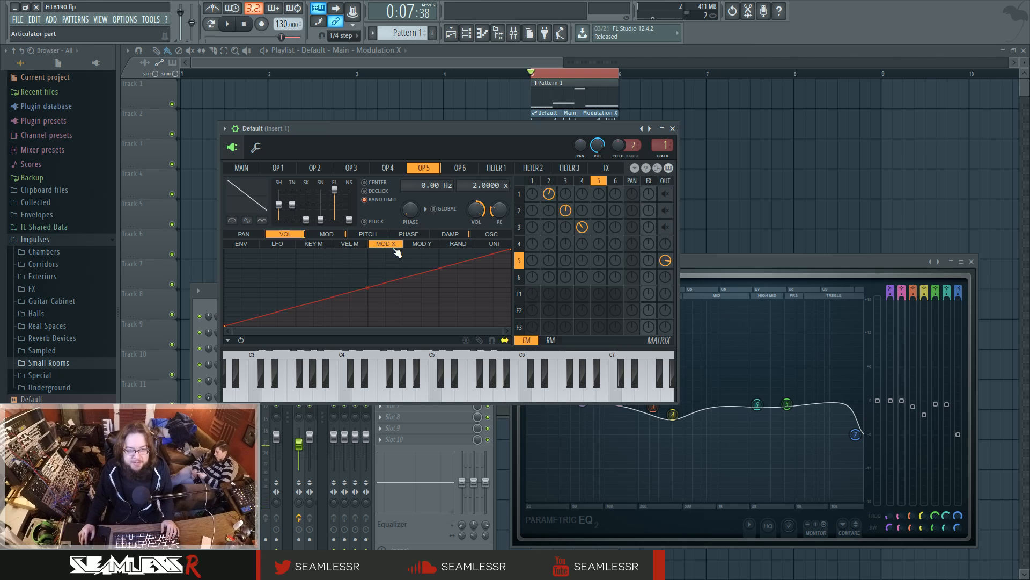
Step: Examine operator 5's modulation and damping under Mod X, and check the damping of operators 2, 3 and 6
left_click(334, 235)
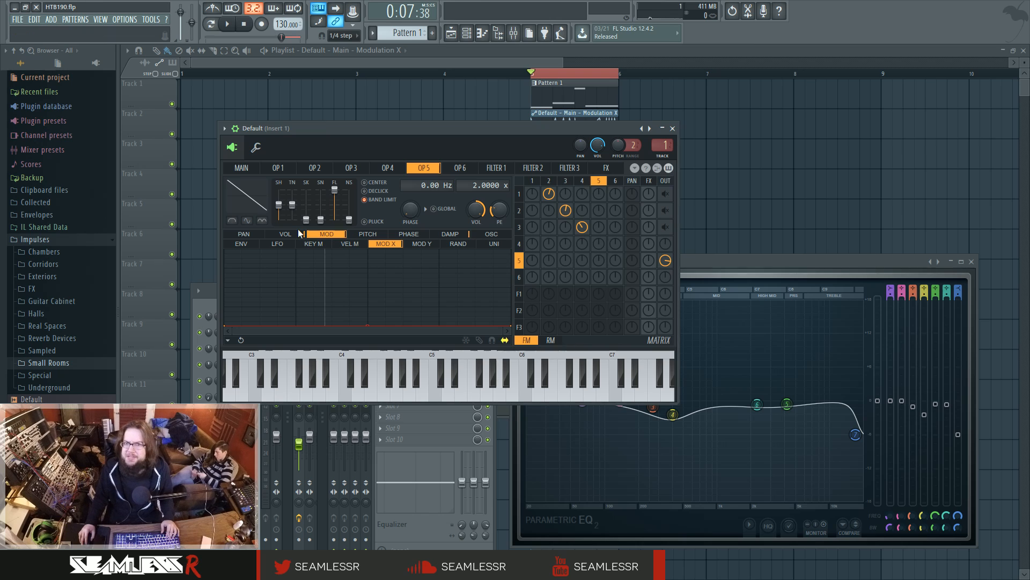
left_click(453, 236)
left_click(565, 181)
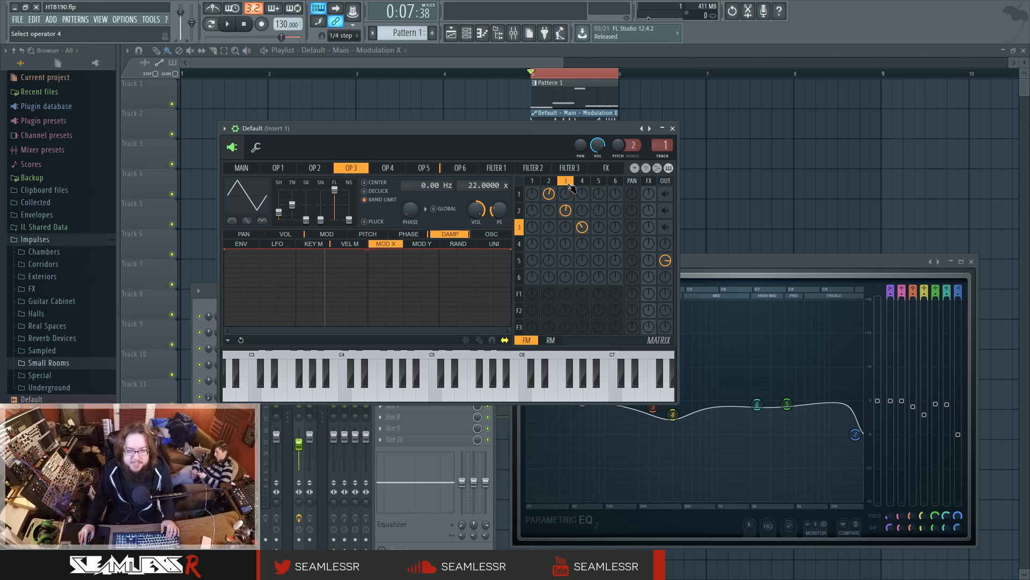
left_click(548, 182)
left_click(565, 182)
left_click(597, 181)
left_click(614, 182)
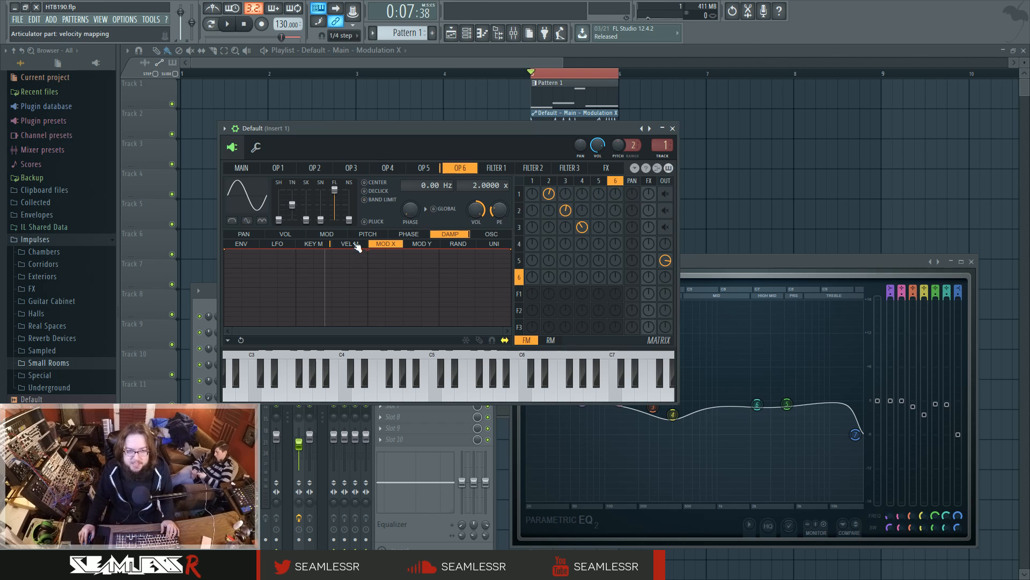
Step: Compare the damping key mapping across all six operators, and view operator 1's volume key mapping
left_click(306, 245)
left_click(565, 182)
left_click(548, 181)
left_click(532, 181)
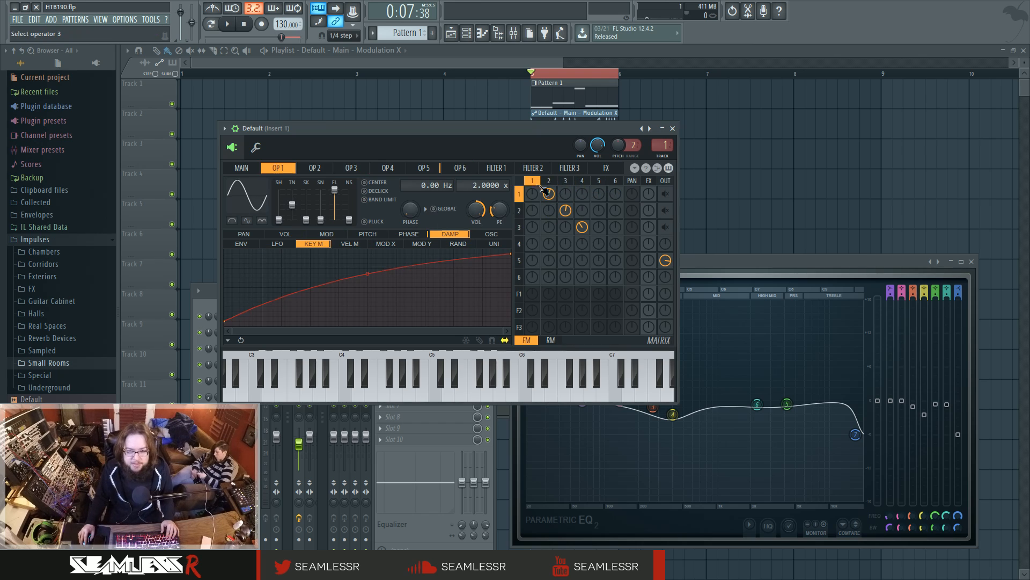
left_click(548, 182)
left_click(565, 181)
left_click(581, 182)
left_click(598, 181)
left_click(615, 182)
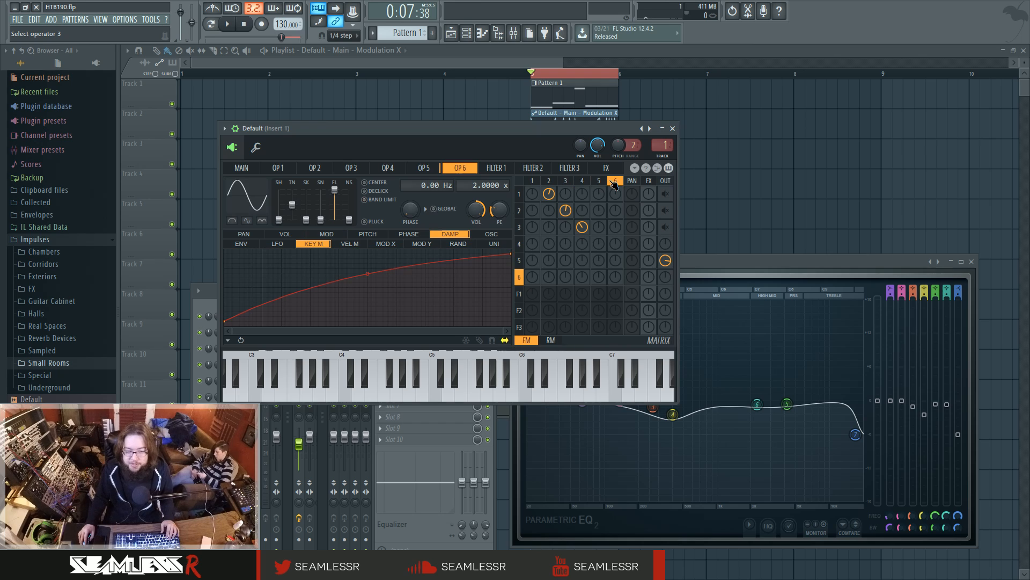
left_click(548, 181)
left_click(532, 182)
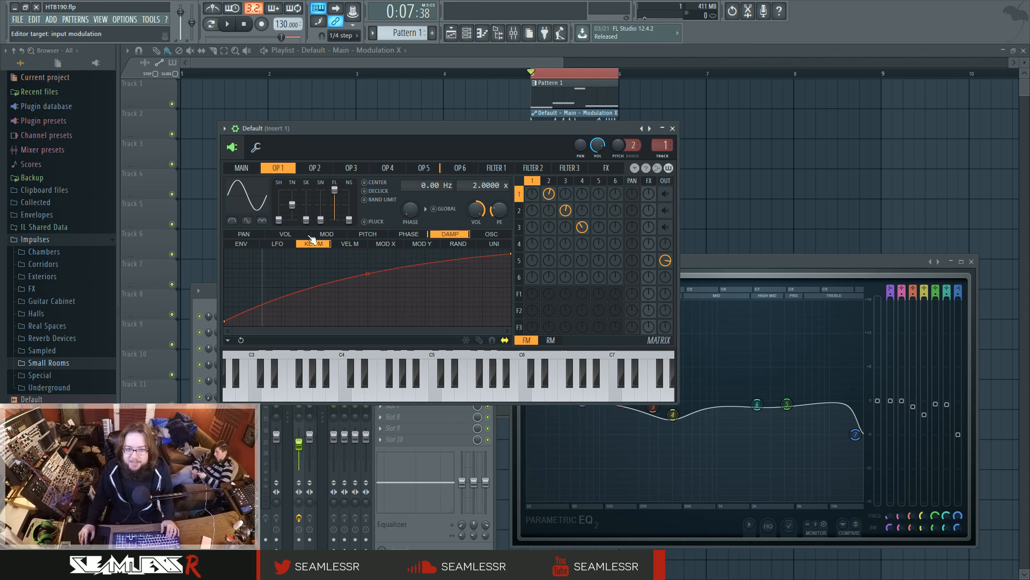
left_click(304, 235)
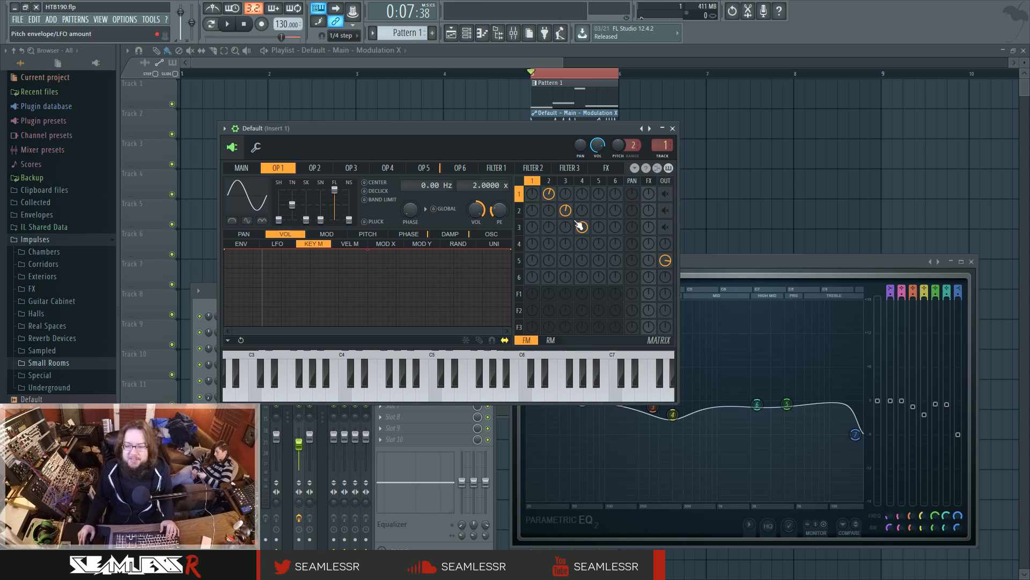
Step: Mute operator 5's output, restore operator 1's output, and mute the operator 3-to-2 and 4-to-3 frequency modulation
right_click(668, 261)
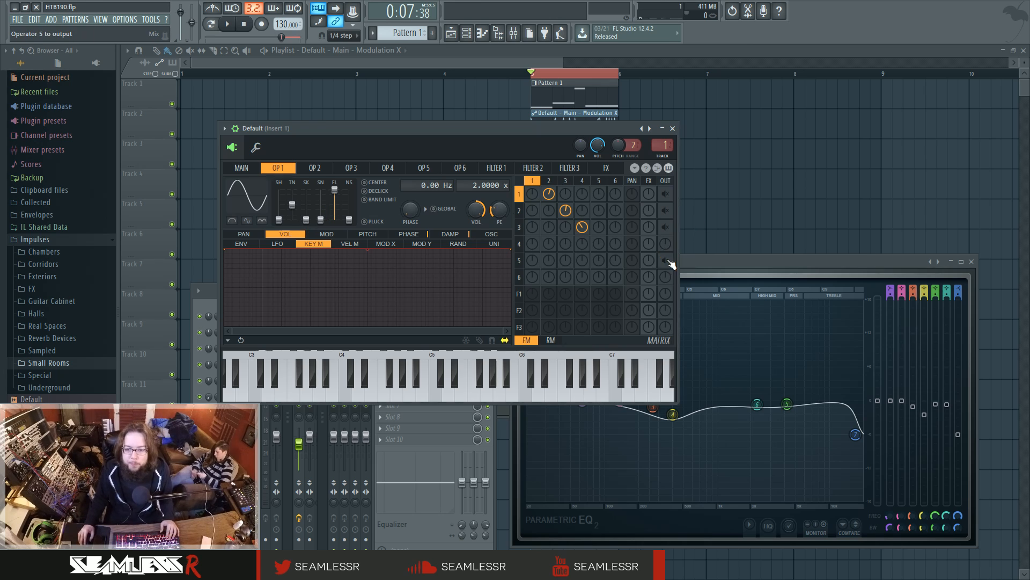
right_click(666, 193)
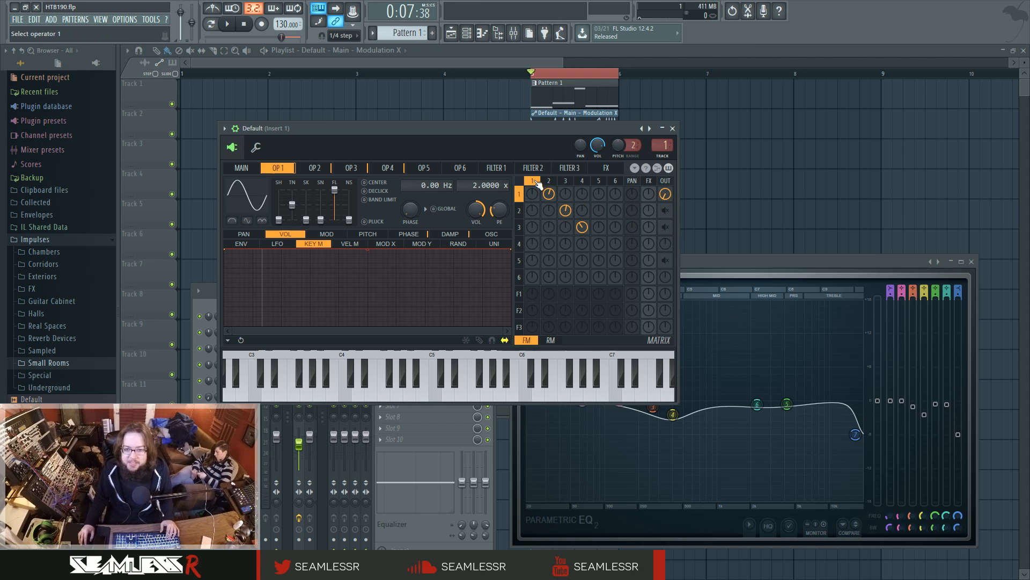
right_click(566, 211)
right_click(583, 227)
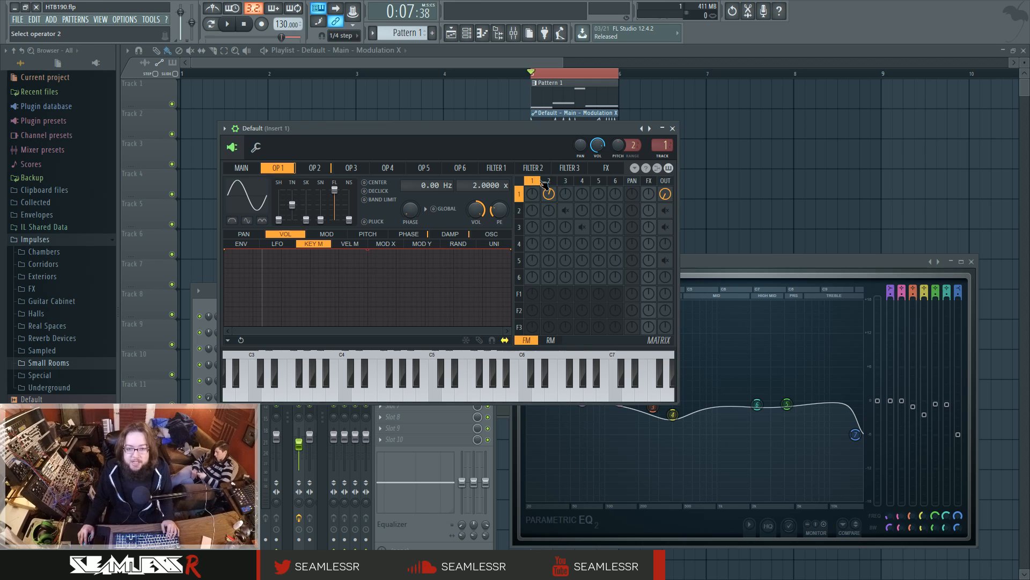
Step: Compare the waveforms and frequency ratios of operators 1 and 2
left_click(548, 181)
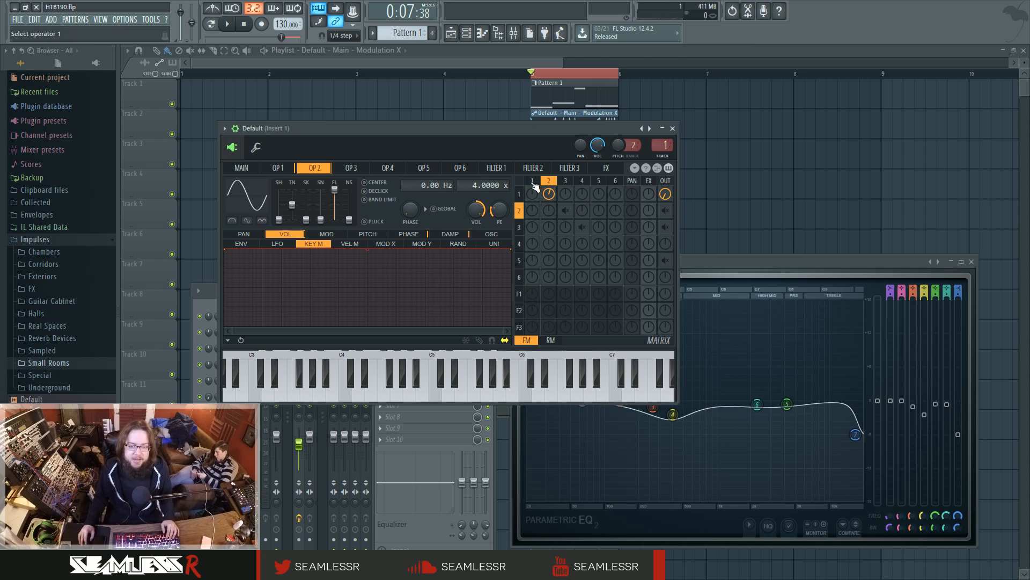
left_click(531, 181)
left_click(550, 181)
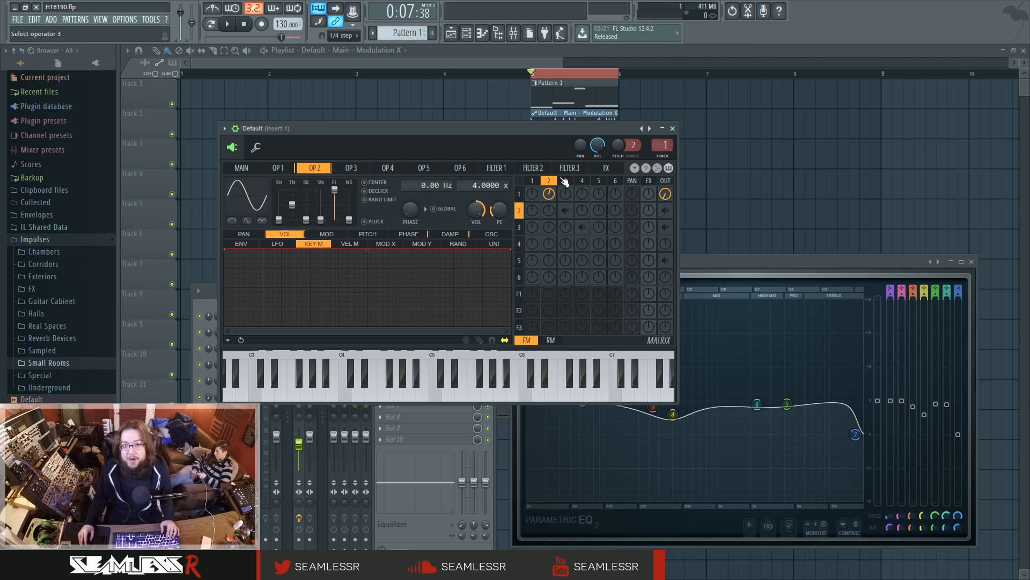
left_click(532, 181)
left_click(543, 181)
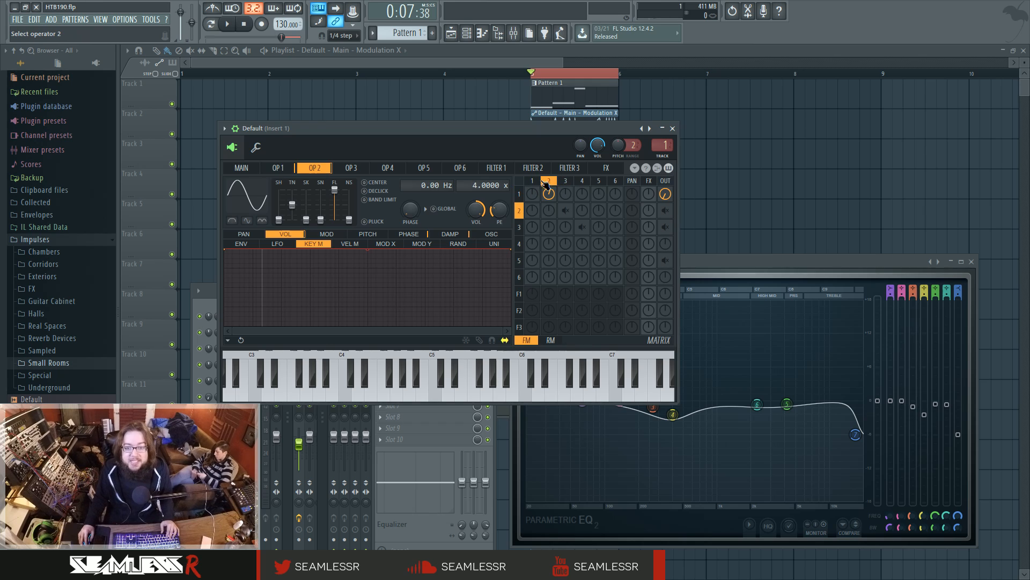
left_click(533, 181)
left_click(549, 181)
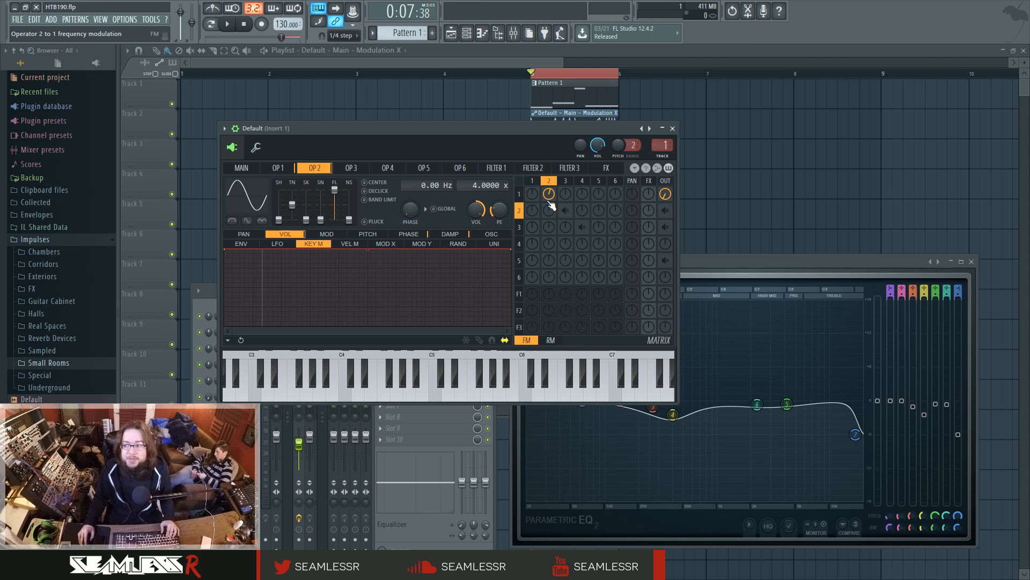
Step: Bring the Fruity parametric EQ 2 window forward and play the pattern with only operator 2 modulating operator 1
left_click(765, 266)
key("space")
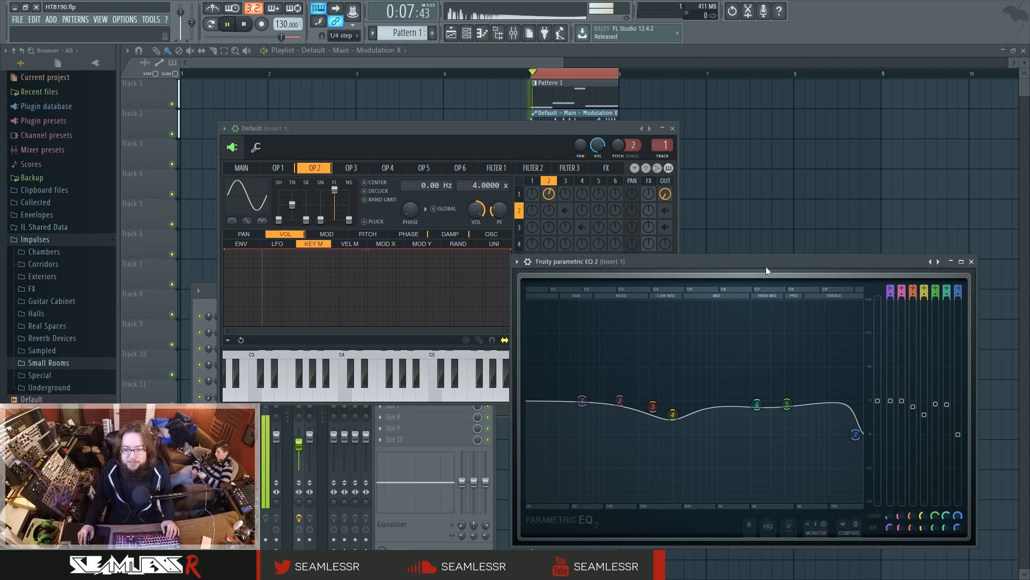
key("space")
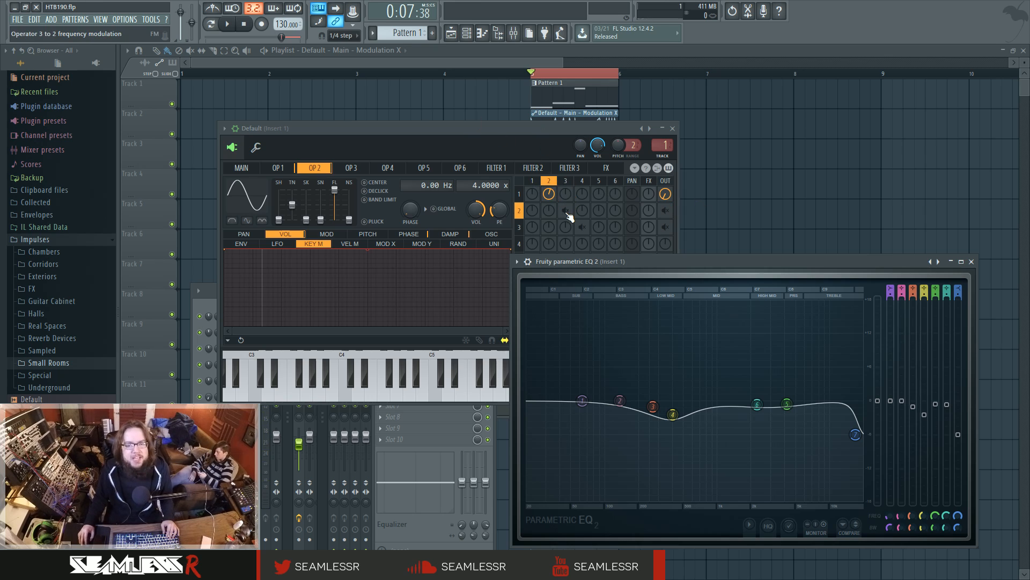
Step: Re-enable the operator 3-to-2 and operator 4-to-3 frequency modulation in the matrix
left_click_drag(568, 217, 572, 220)
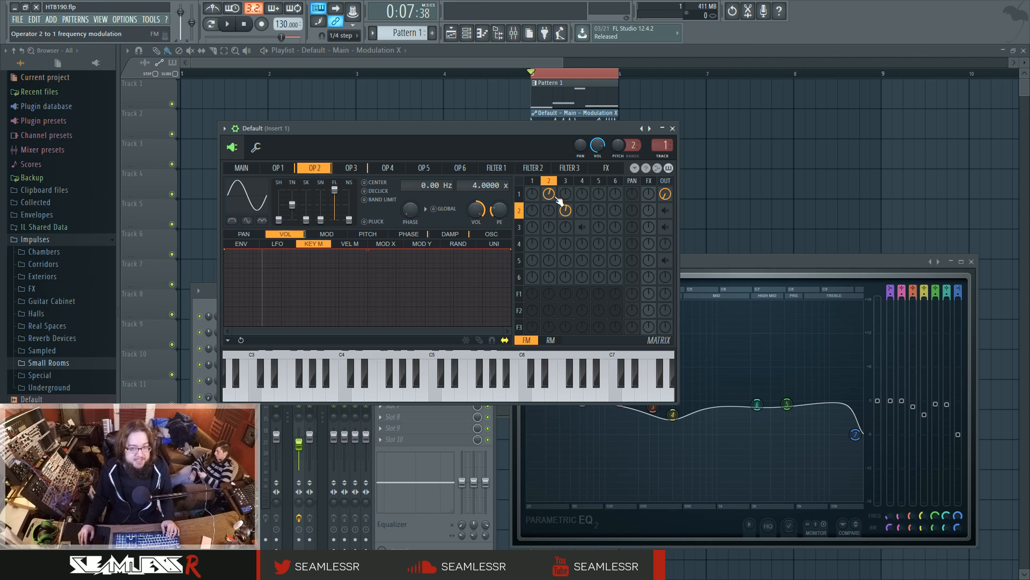
left_click_drag(584, 229, 585, 225)
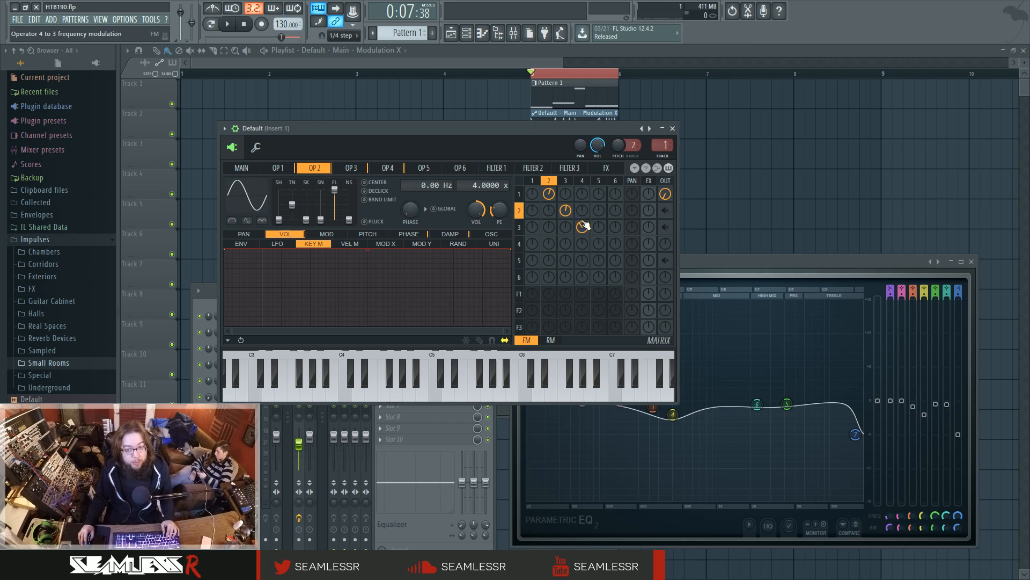
left_click(567, 181)
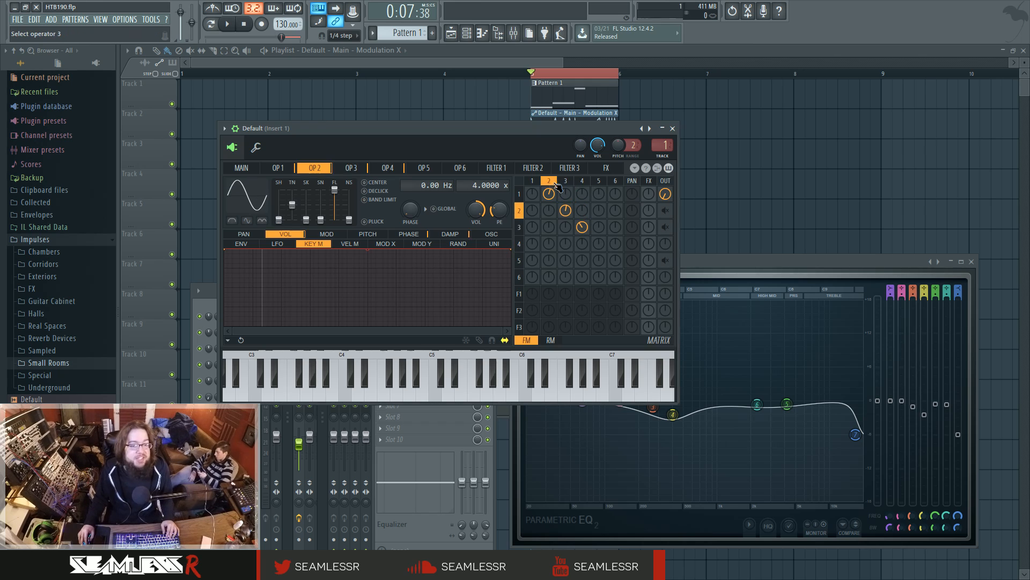
left_click(549, 181)
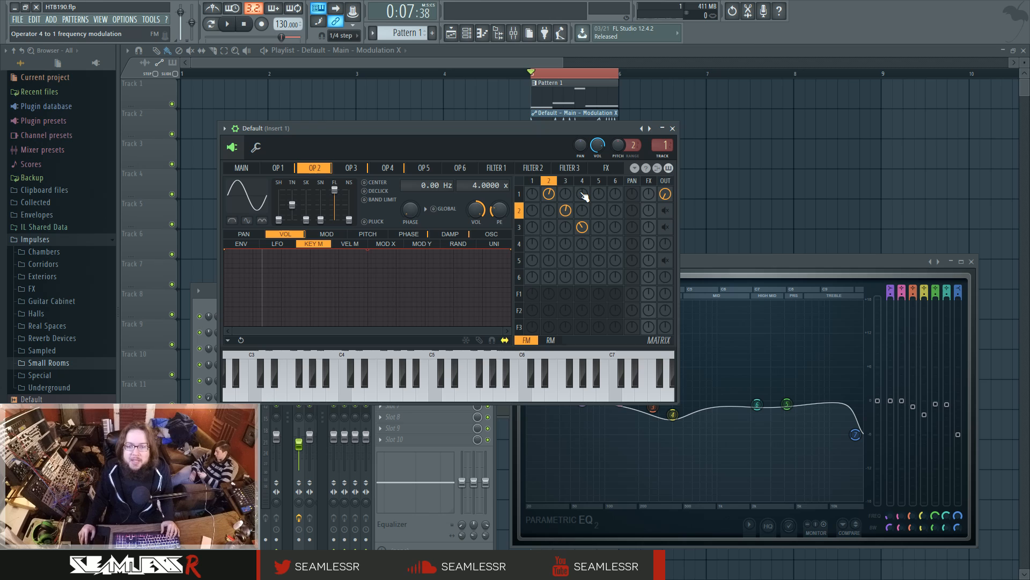
Step: View operator 3's settings and play the pattern with the operator 4-to-3-to-2-to-1 modulation chain active
left_click(565, 183)
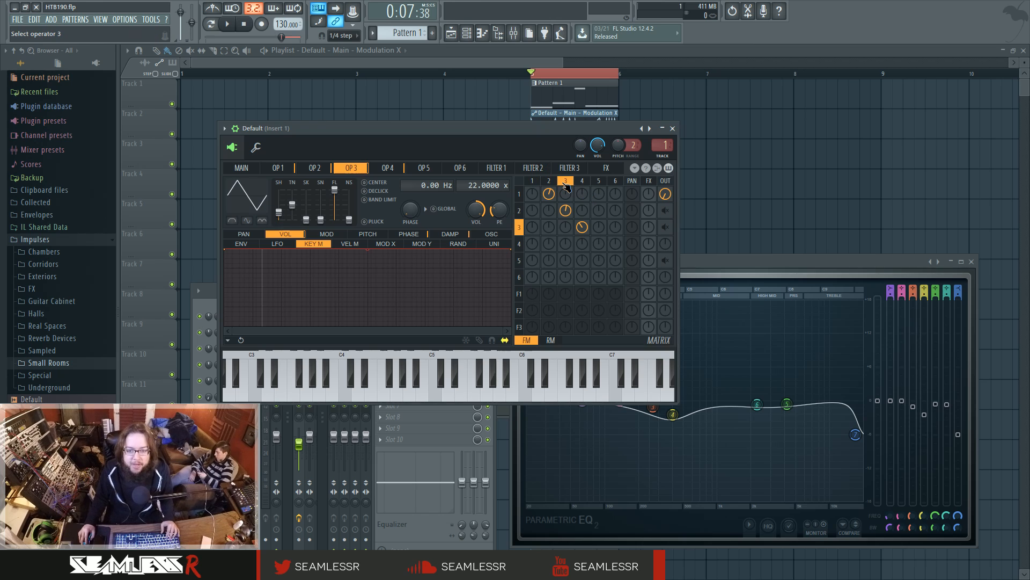
key("space")
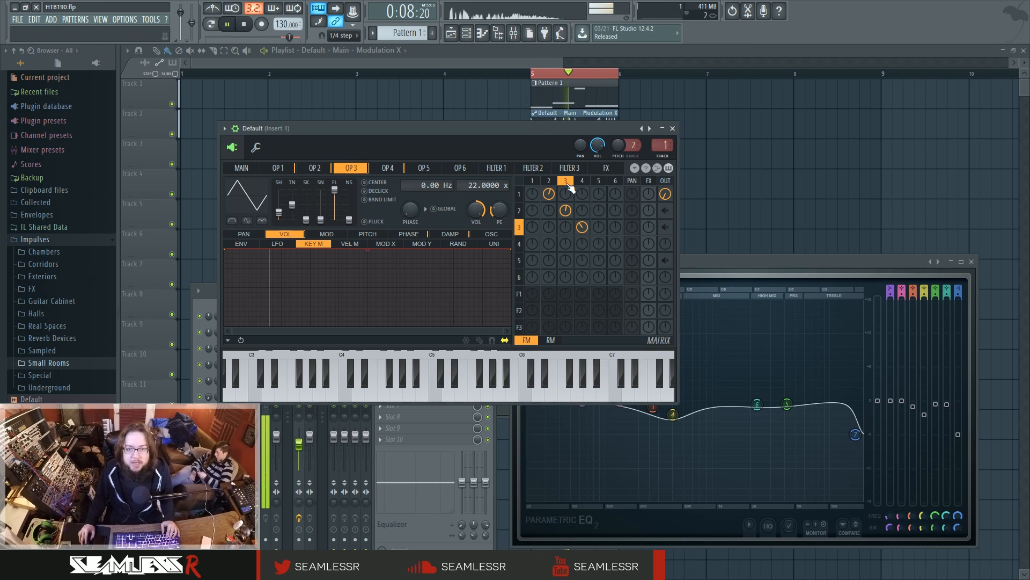
key("space")
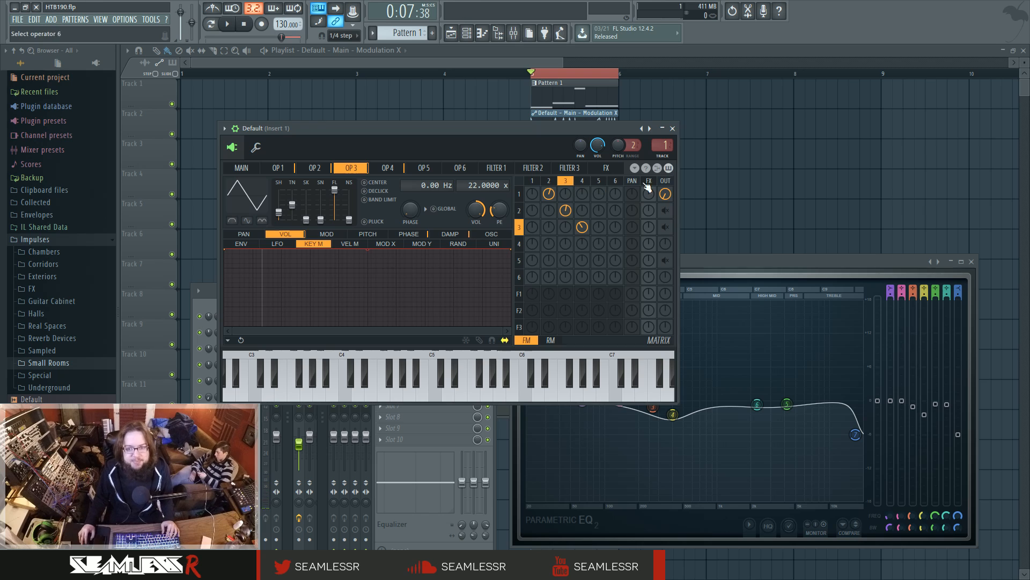
Step: Mute operator 1's output, restore operator 3's output, and play the pattern to hear operator 3 alone
left_click_drag(666, 195, 675, 221)
key("space")
key("space")
middle_click(670, 215)
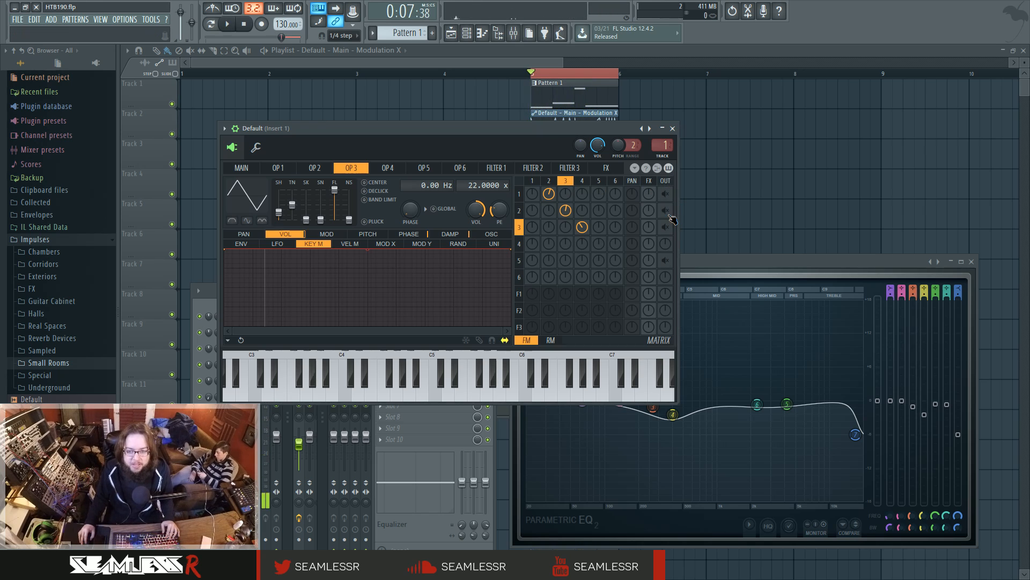
middle_click(667, 229)
key("space")
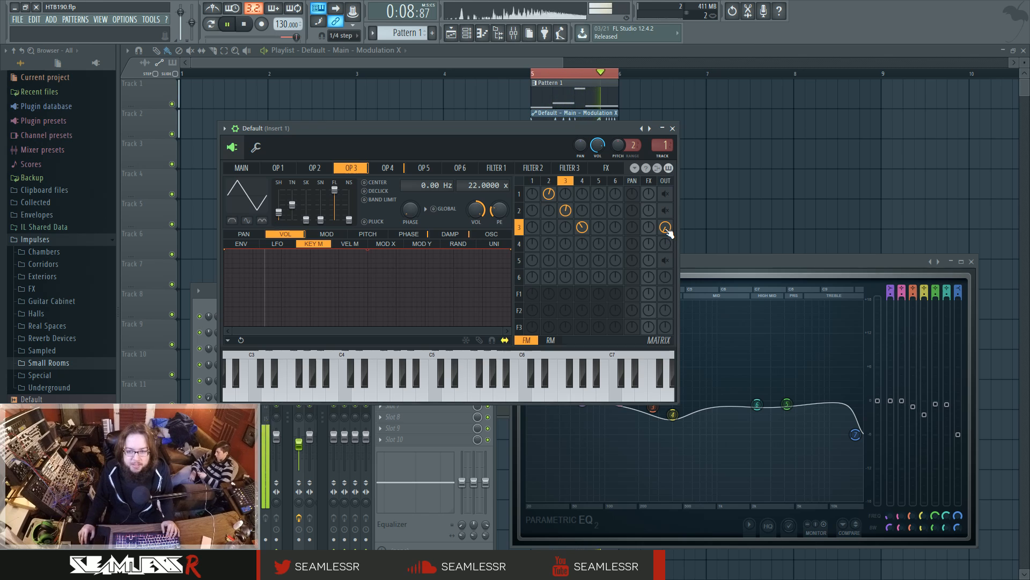
key("space")
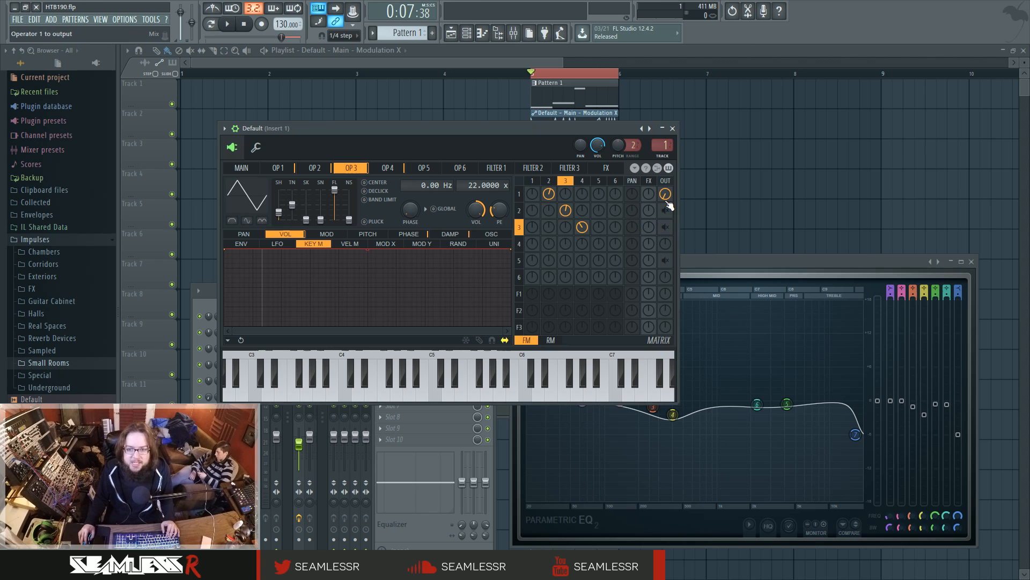
Step: Compare the waveforms and frequency ratios of operators 2 and 3
left_click(550, 182)
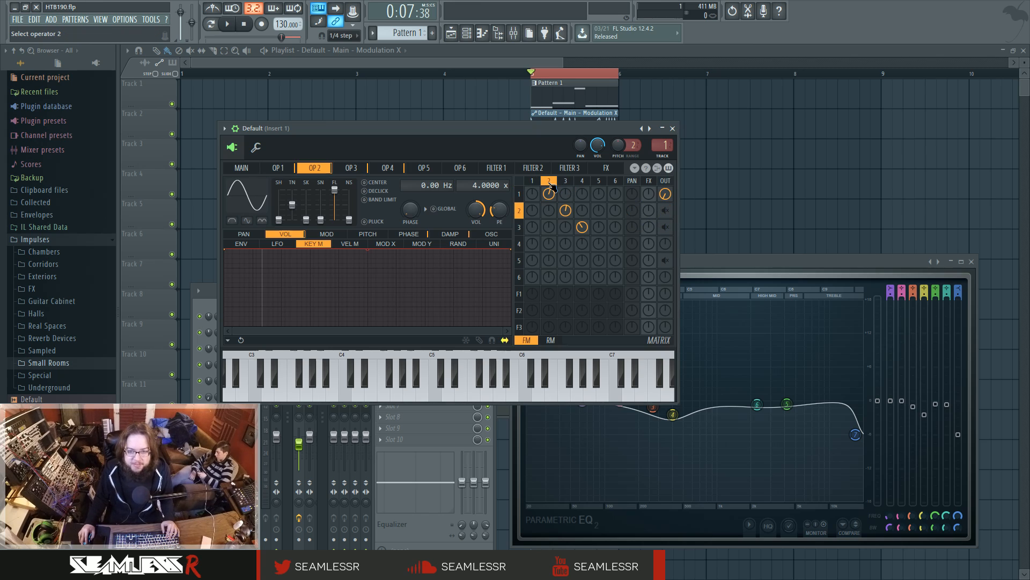
left_click(566, 182)
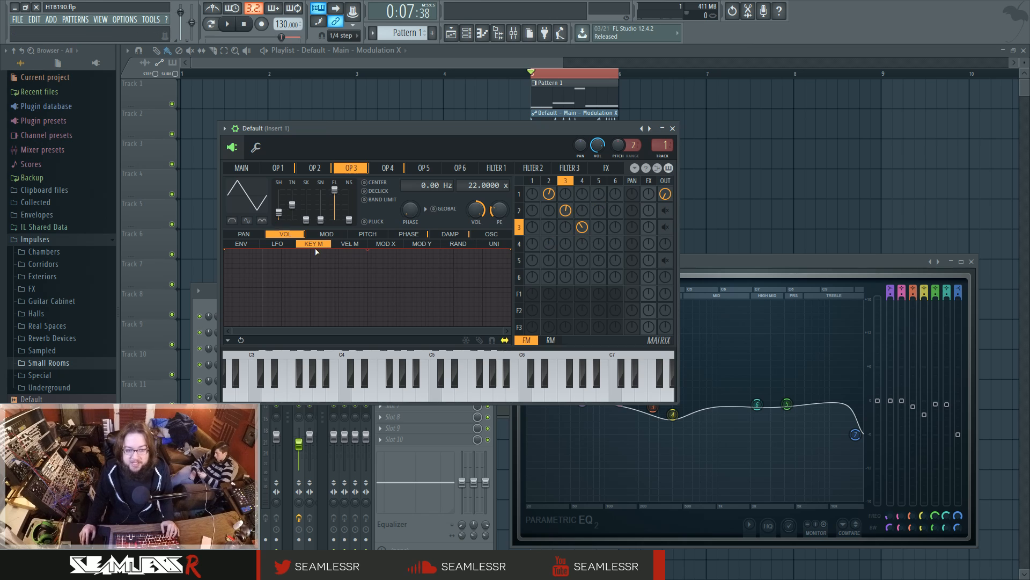
left_click(315, 168)
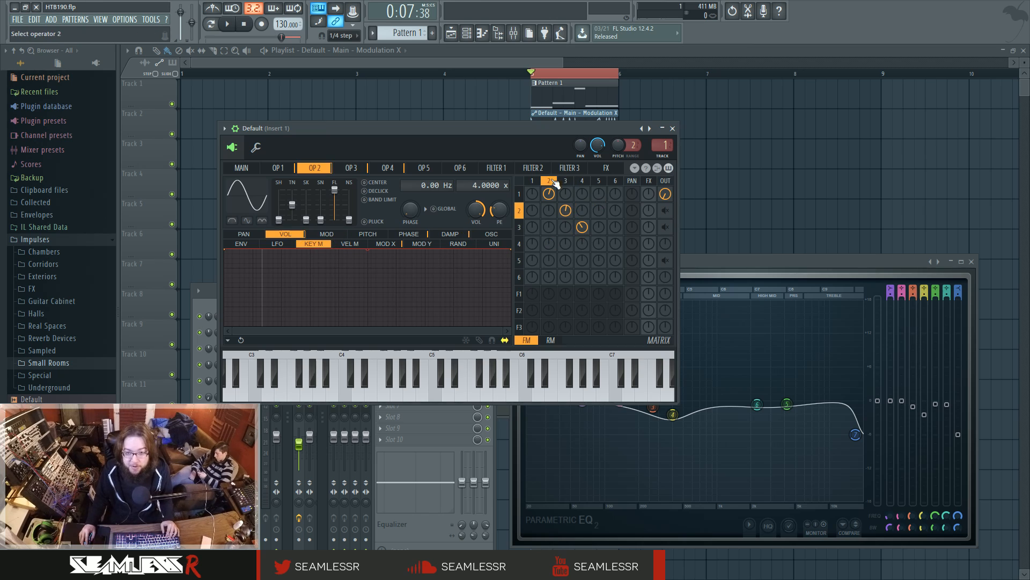
Step: Examine the volume Mod X mapping on operators 1 through 4
left_click(387, 243)
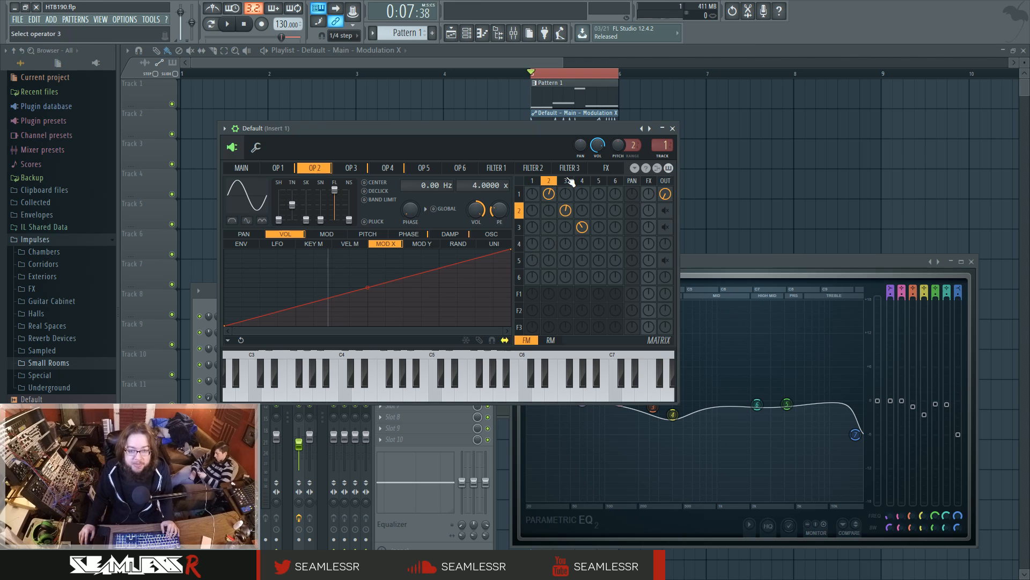
left_click(582, 182)
left_click(565, 182)
left_click(549, 182)
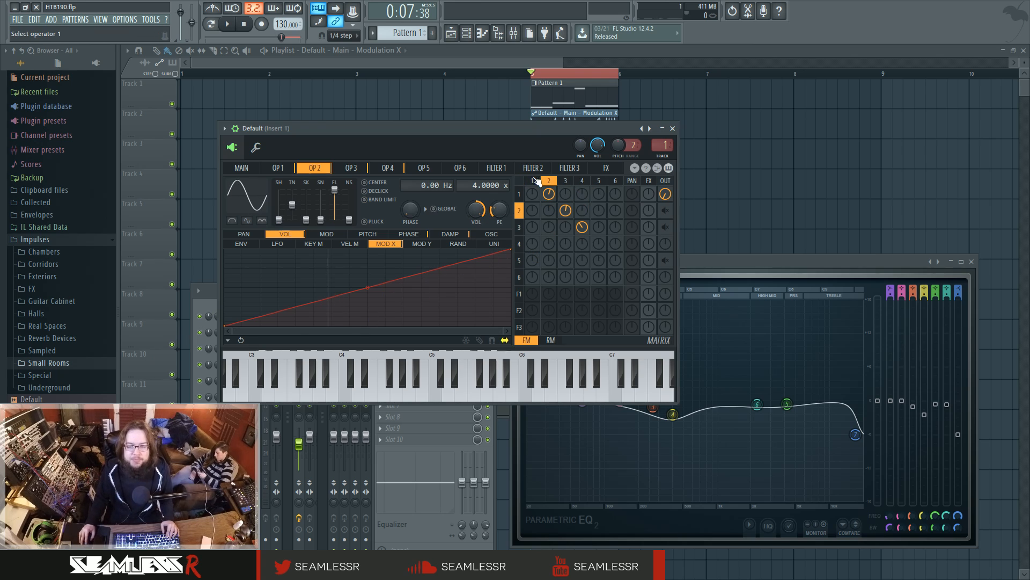
left_click(532, 180)
left_click(549, 181)
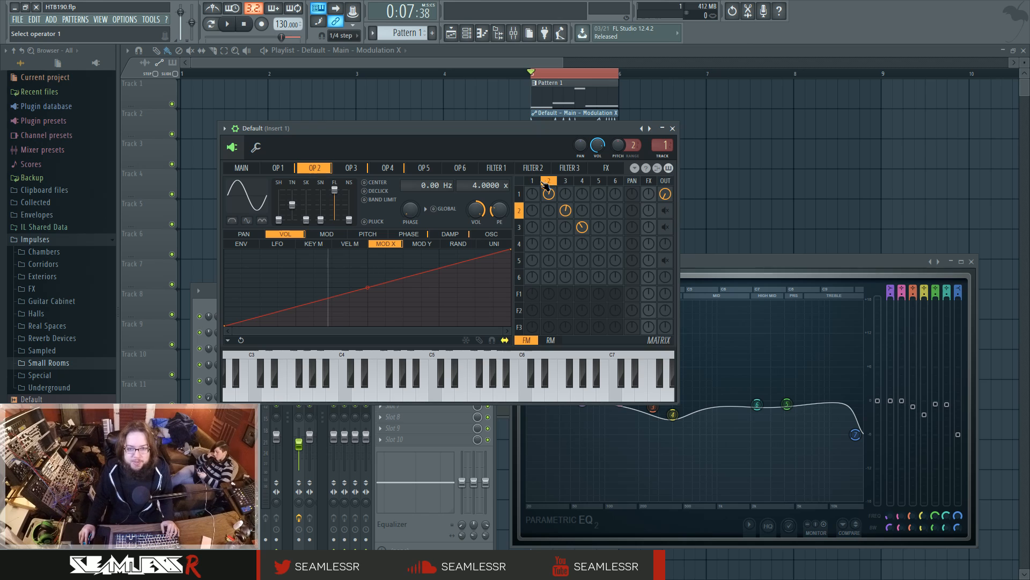
left_click(532, 181)
left_click(549, 181)
left_click(582, 181)
left_click(549, 181)
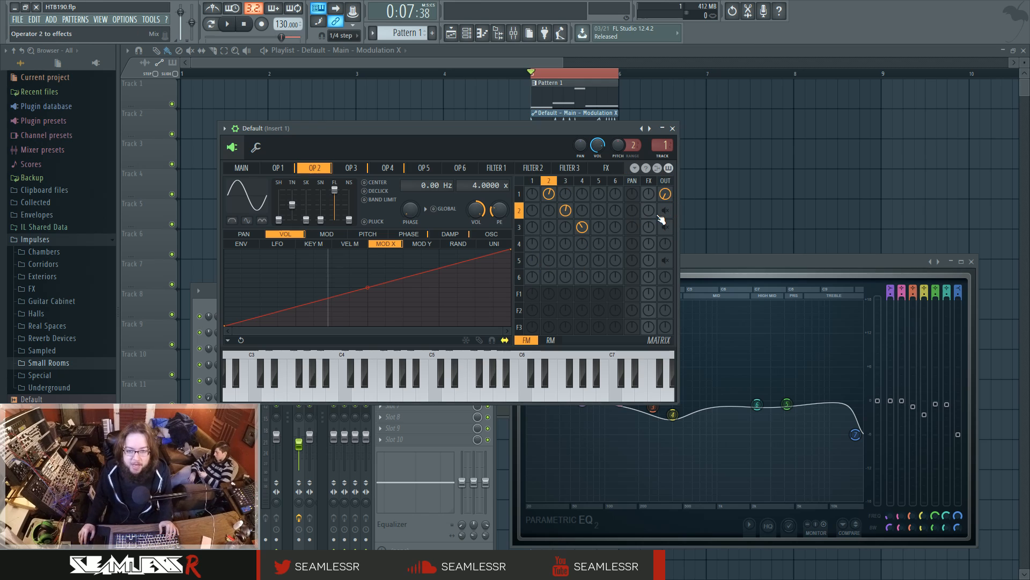
Step: Mute operator 1's output, restore the outputs of operators 2 and 3, and play the pattern
left_click_drag(666, 195, 671, 201)
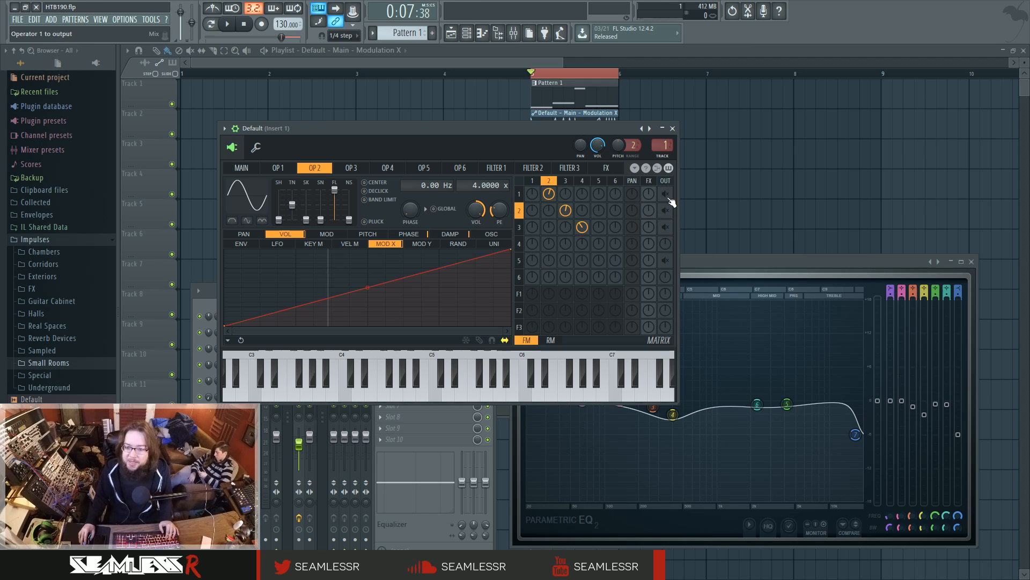
right_click(667, 209)
right_click(667, 224)
key("space")
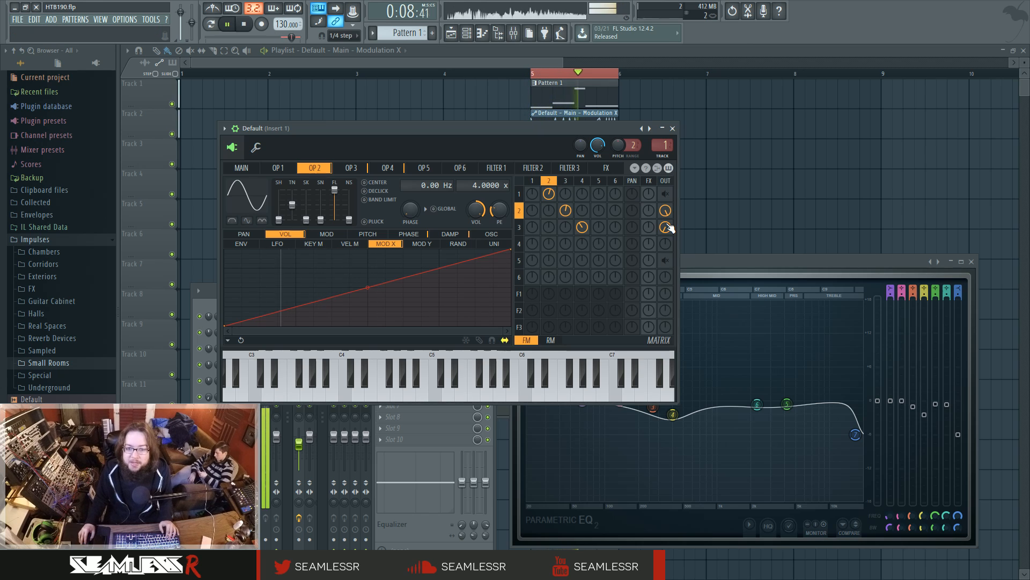
key("space")
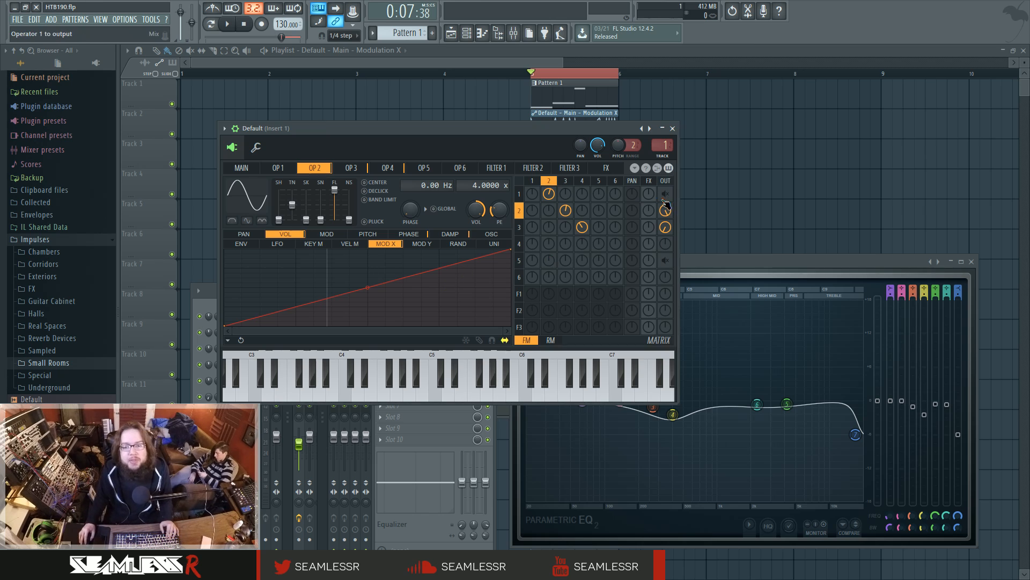
Step: Restore operator 1's output and play the pattern with operators 1, 2 and 3 all audible
right_click(665, 195)
key("space")
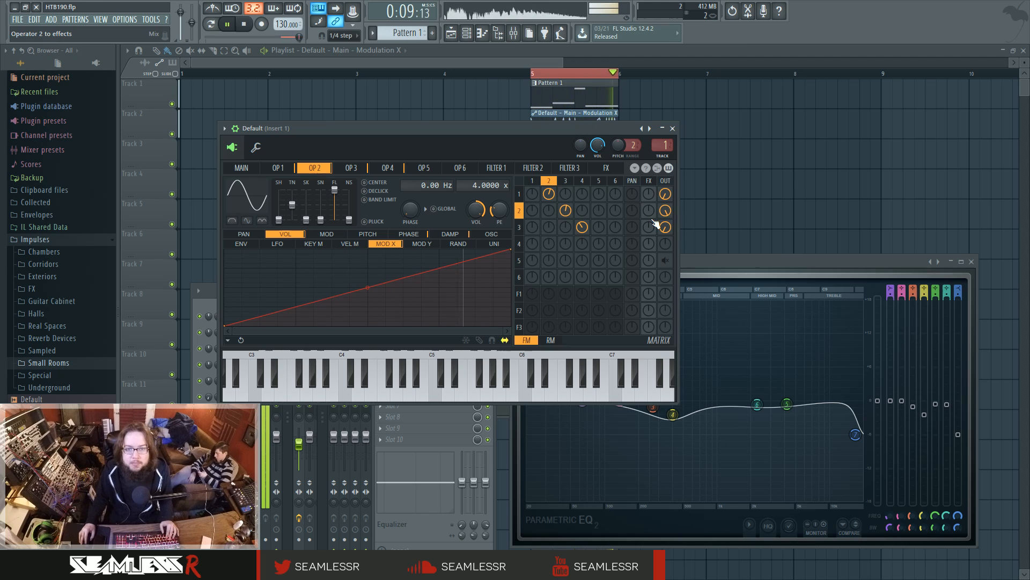
key("space")
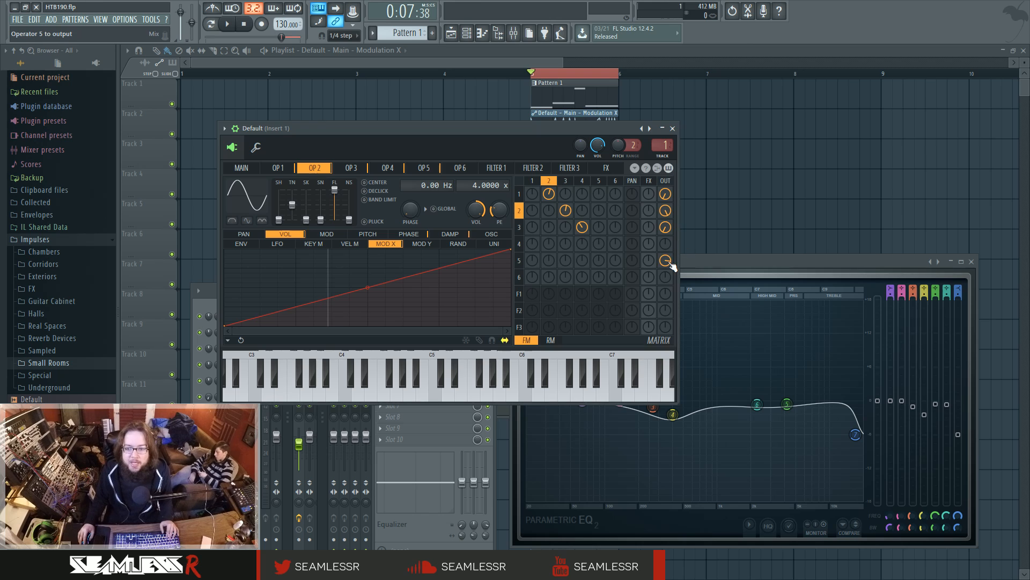
Step: Restore operator 5's output, bring up the mixer, and mute operator 5's output again
middle_click(666, 262)
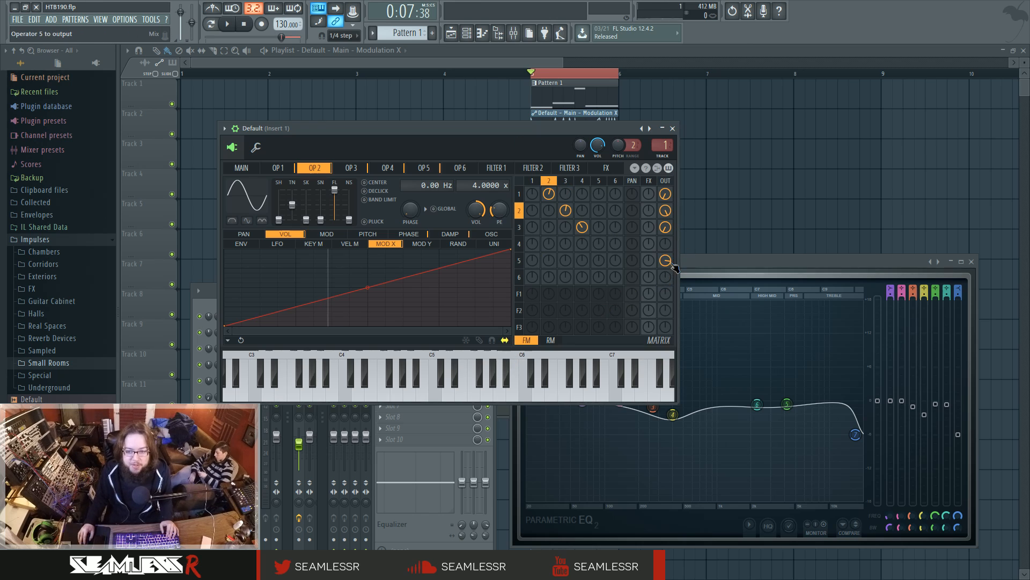
left_click(472, 35)
left_click(514, 33)
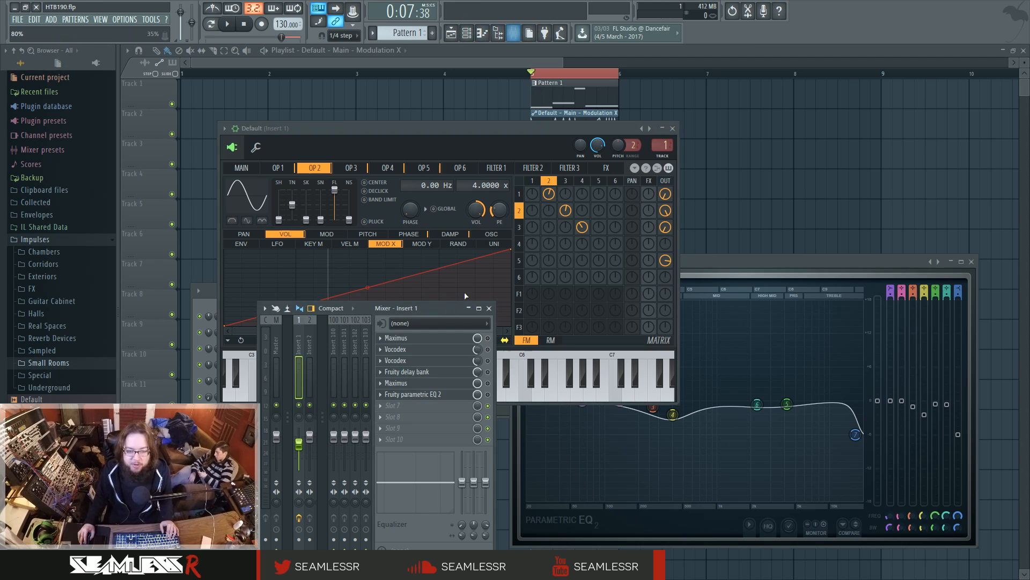
middle_click(666, 261)
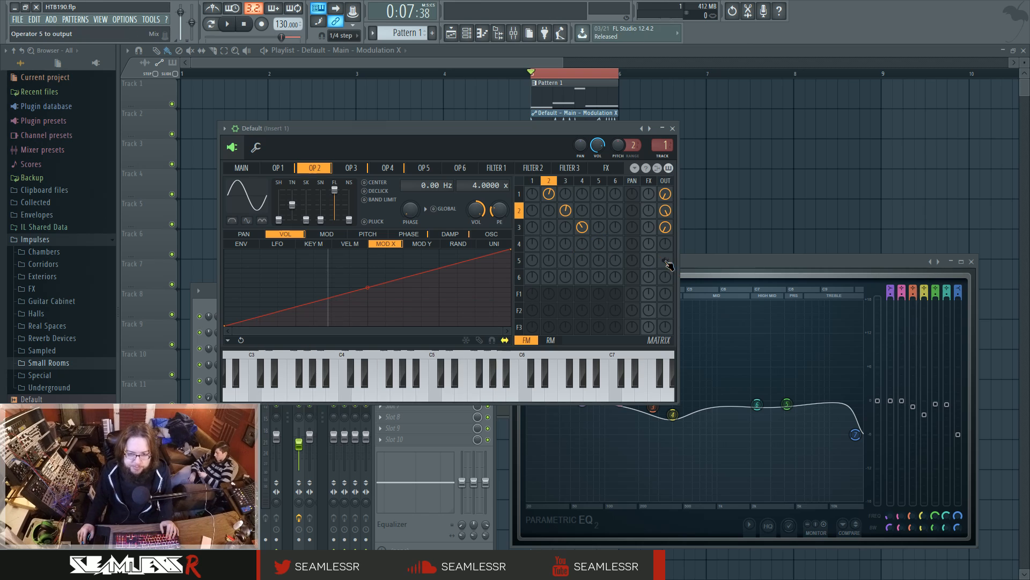
Step: Inspect the Vocodex, Fruity delay bank and second Maximus effects on mixer Insert 1, closing each one again
left_click(470, 331)
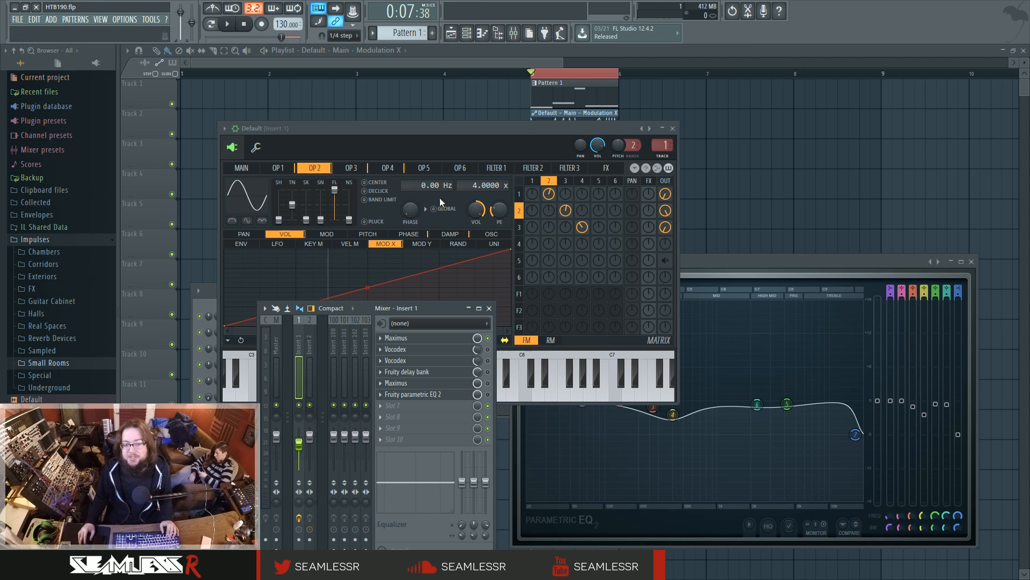
left_click(406, 349)
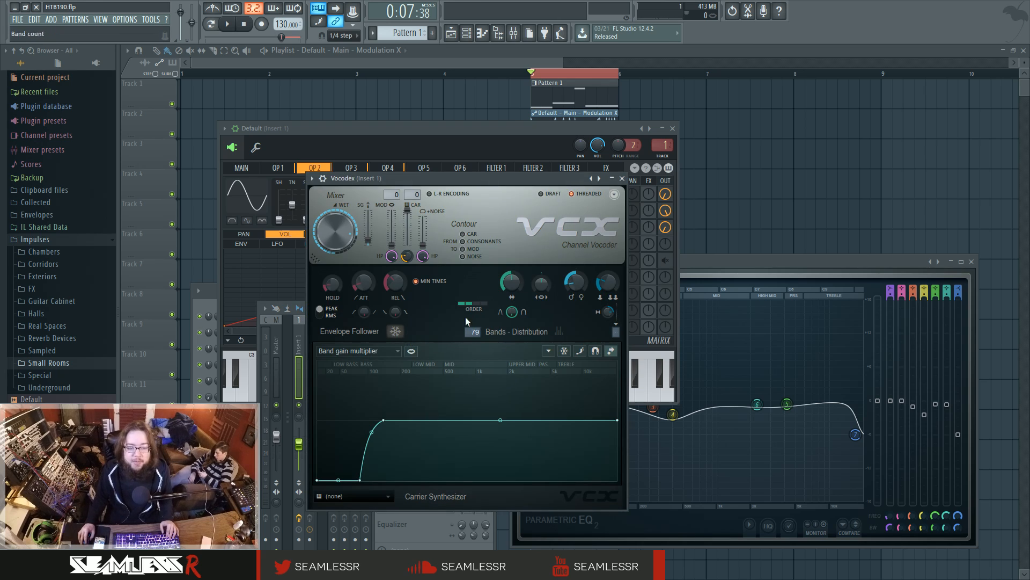
left_click(622, 179)
left_click(443, 341)
left_click(515, 185)
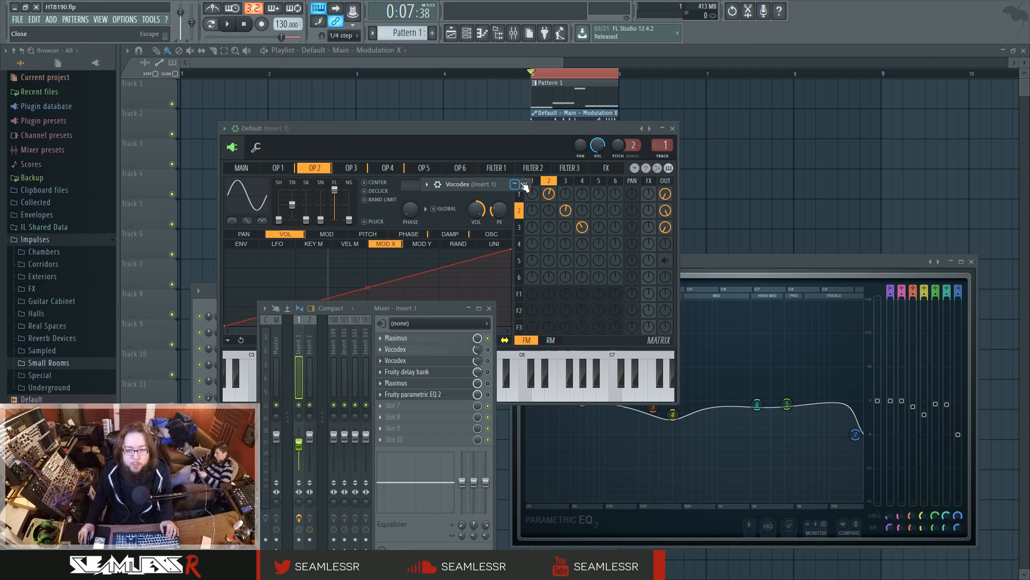
left_click(524, 185)
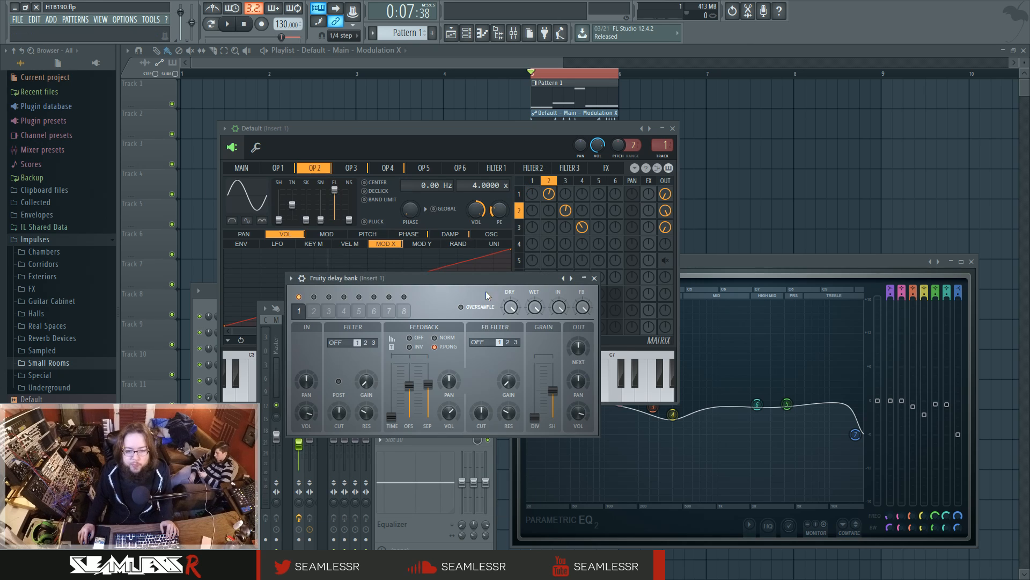
left_click(594, 278)
left_click(424, 366)
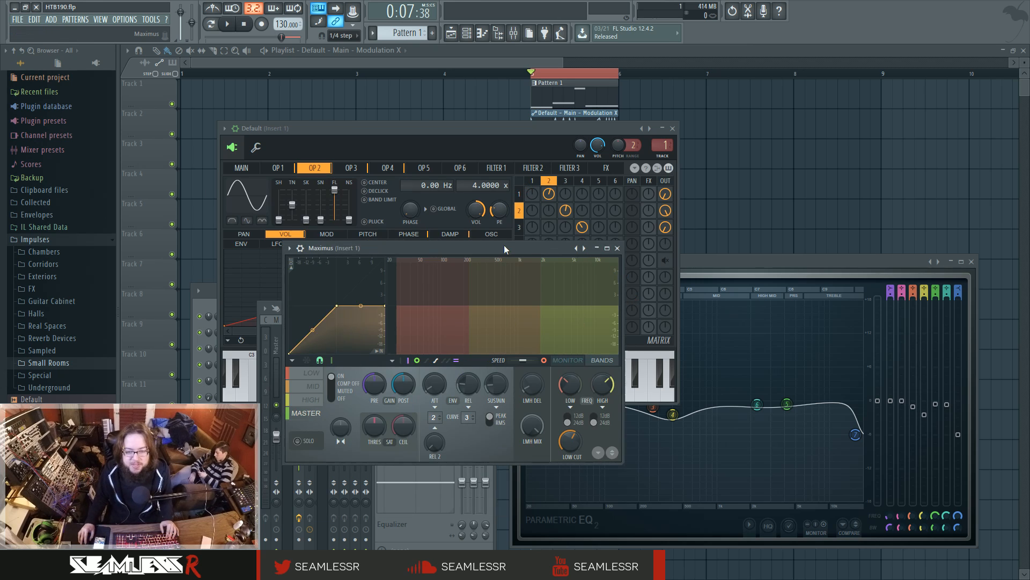
left_click(617, 248)
Step: Open the first Maximus on Insert 1 and monitor its low and mid bands with the pattern playing
left_click(409, 338)
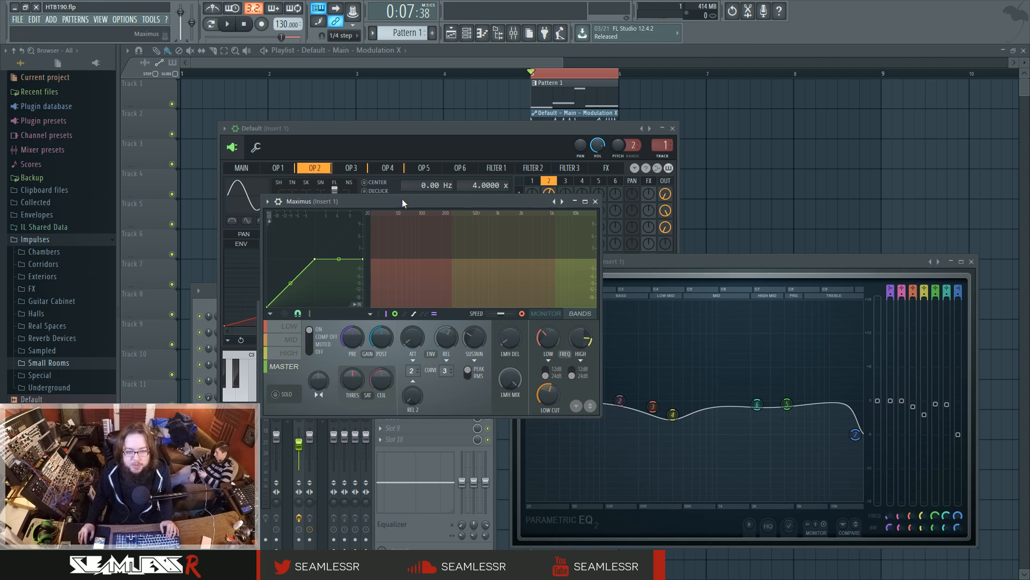
left_click_drag(402, 203, 483, 237)
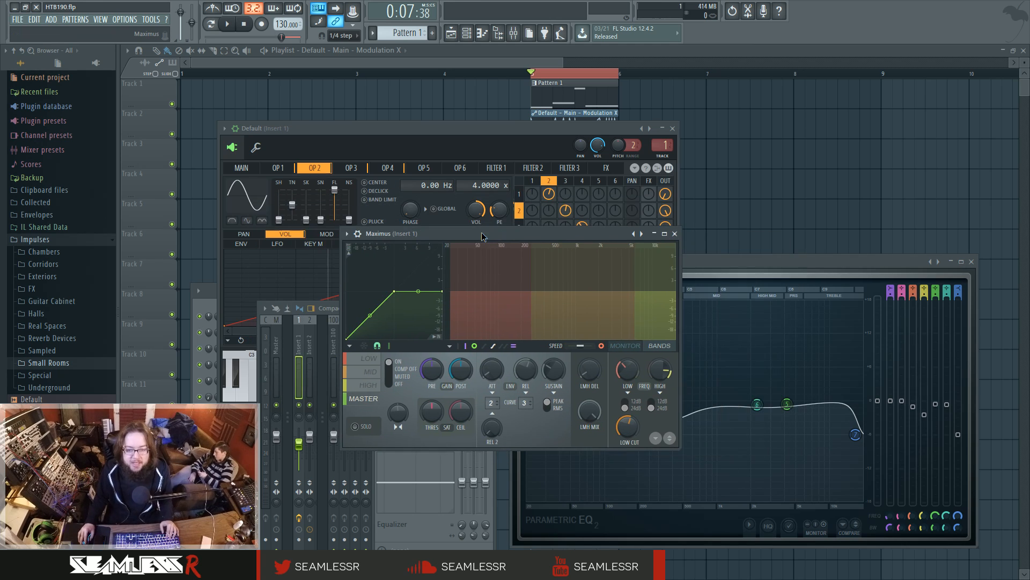
left_click(369, 358)
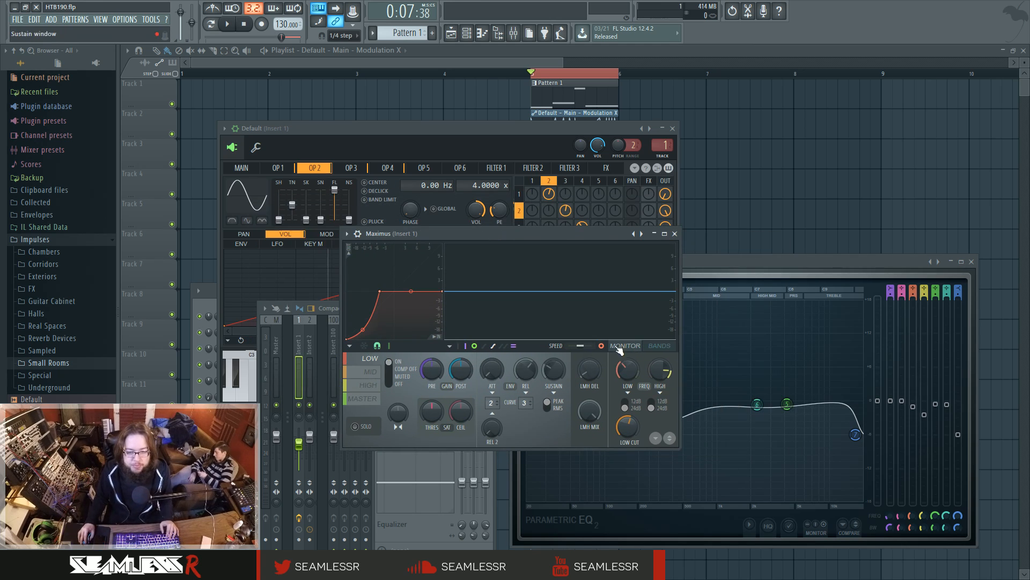
key("space")
key("space")
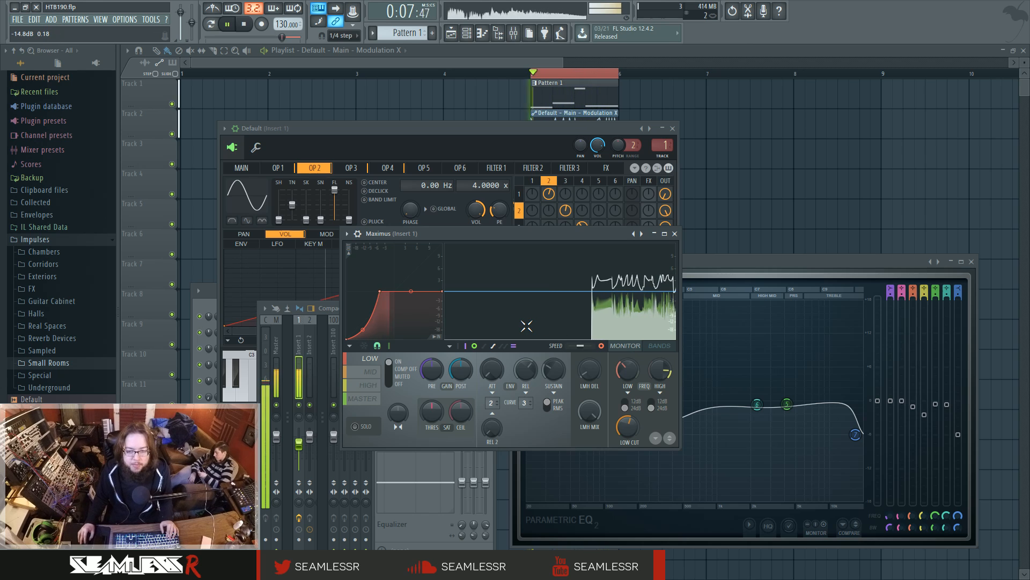
left_click(367, 373)
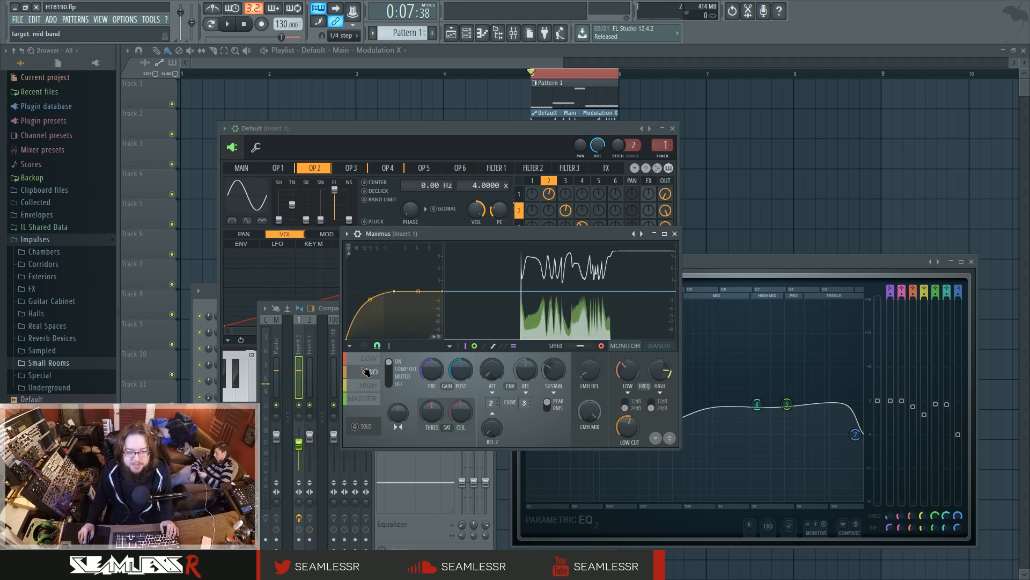
left_click(369, 358)
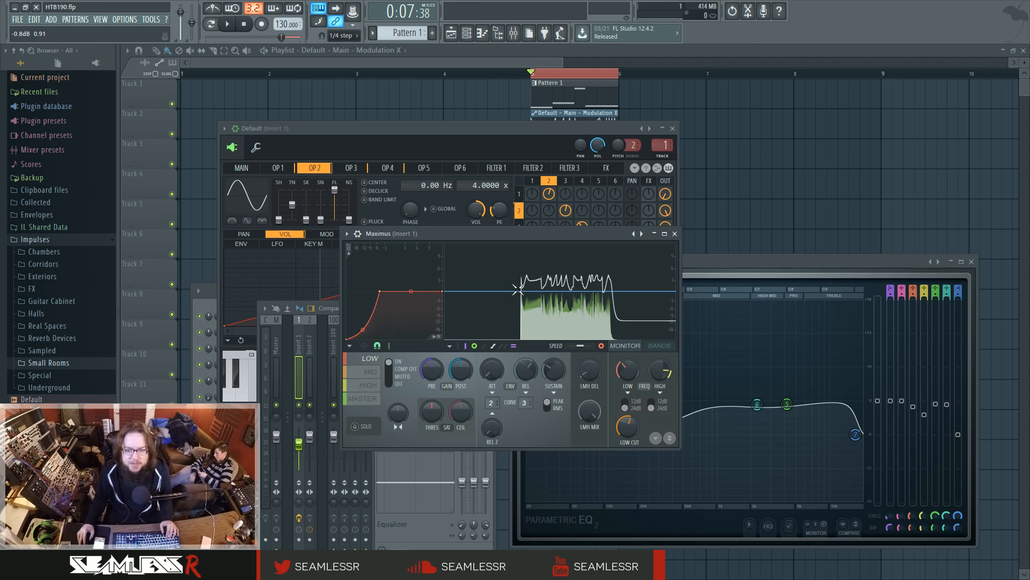
Step: Change the Maximus level display, enlarge its window, and replay the pattern to examine the low and high bands
left_click(464, 346)
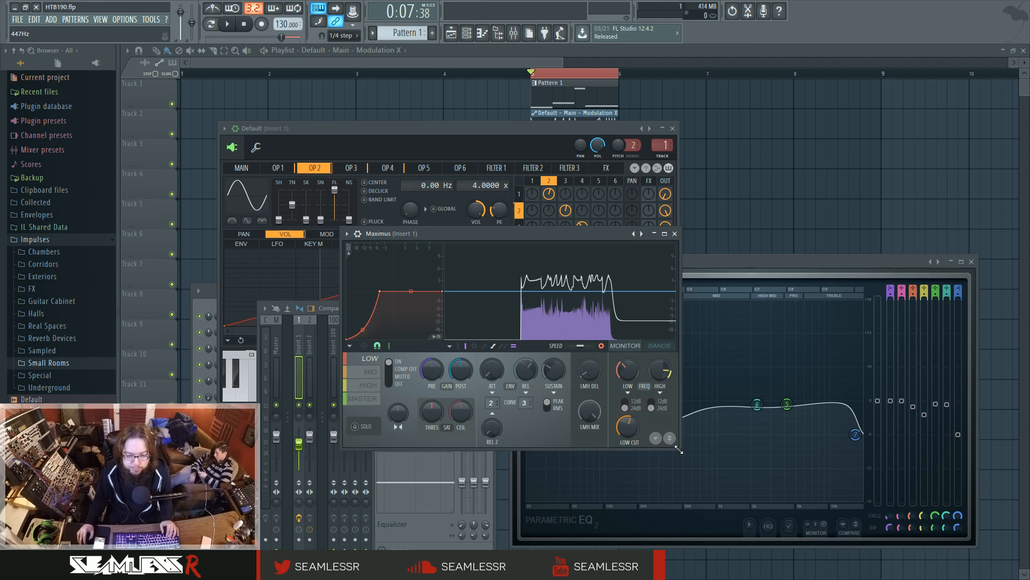
left_click_drag(677, 452, 868, 472)
key("space")
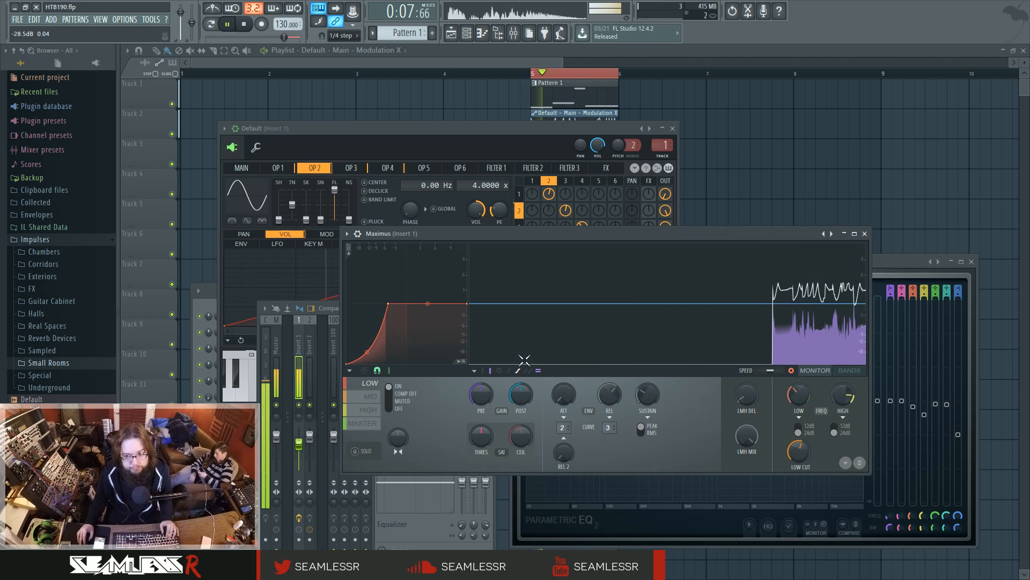
key("space")
left_click(369, 409)
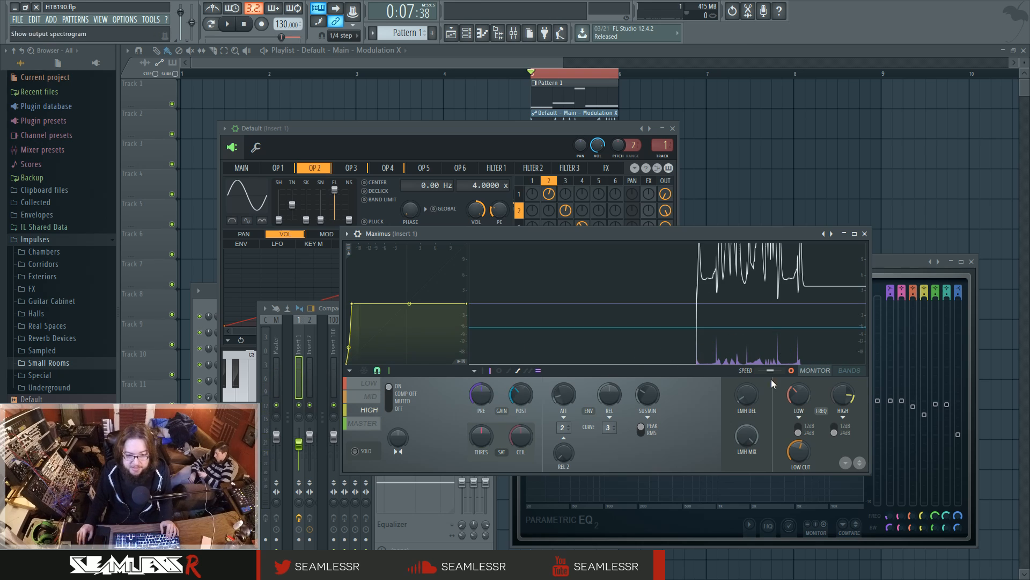
Step: Compare the low, mid and high band curves and level displays in Maximus, ending on the low band
left_click(369, 384)
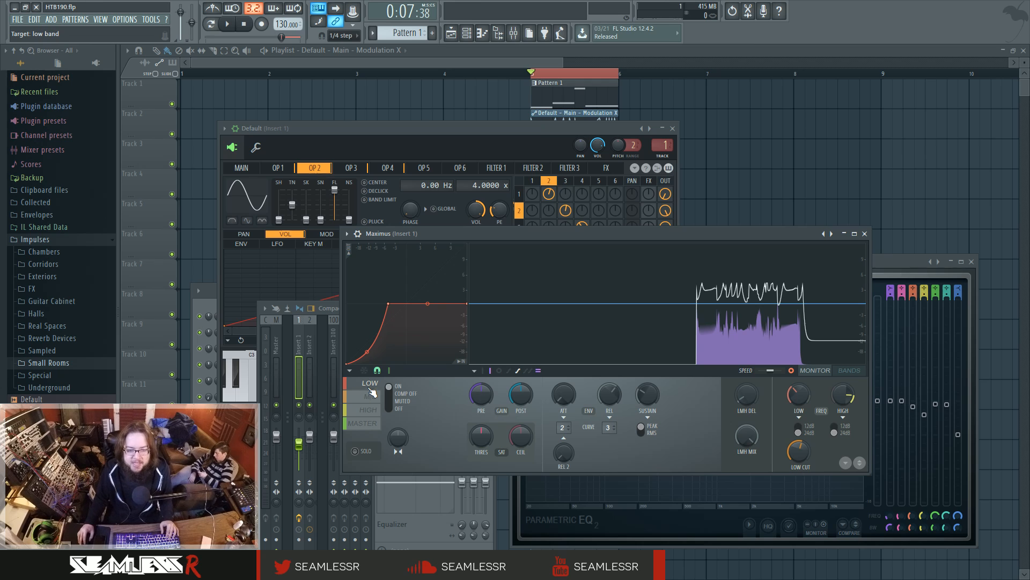
left_click(371, 396)
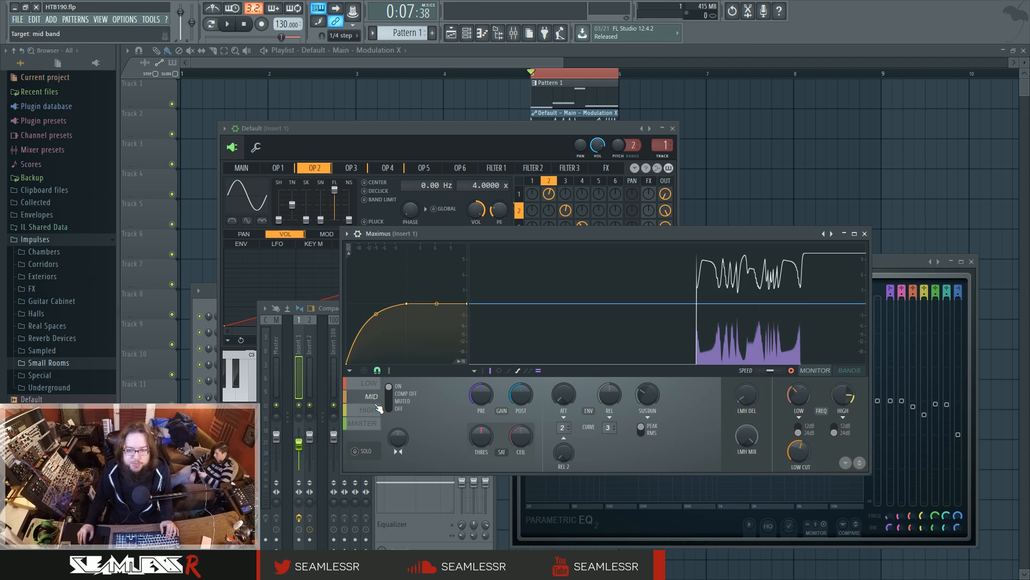
left_click(379, 409)
left_click(370, 385)
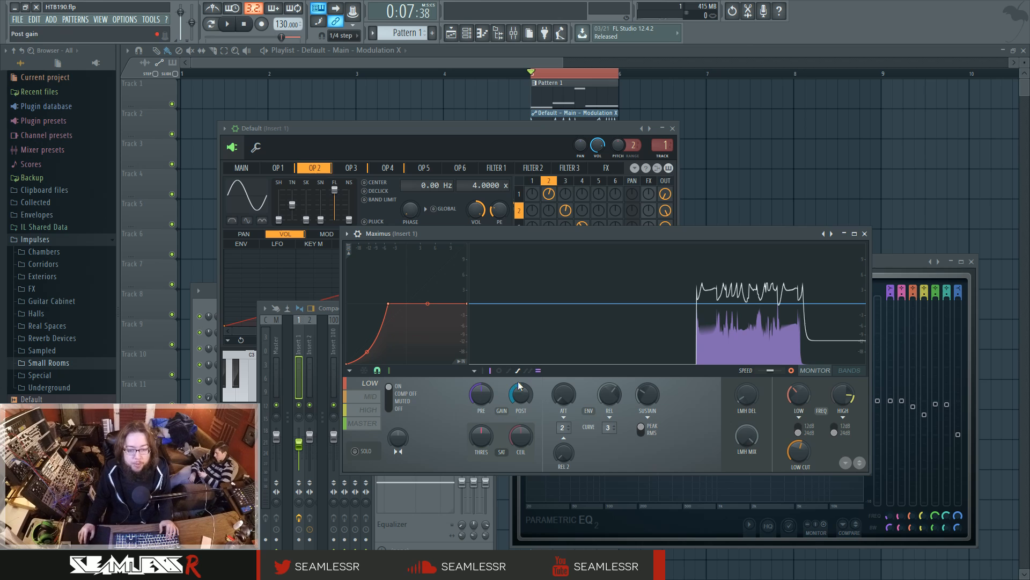
Step: Show the band output peaks in Maximus and examine them for the low, mid and high bands
left_click(498, 370)
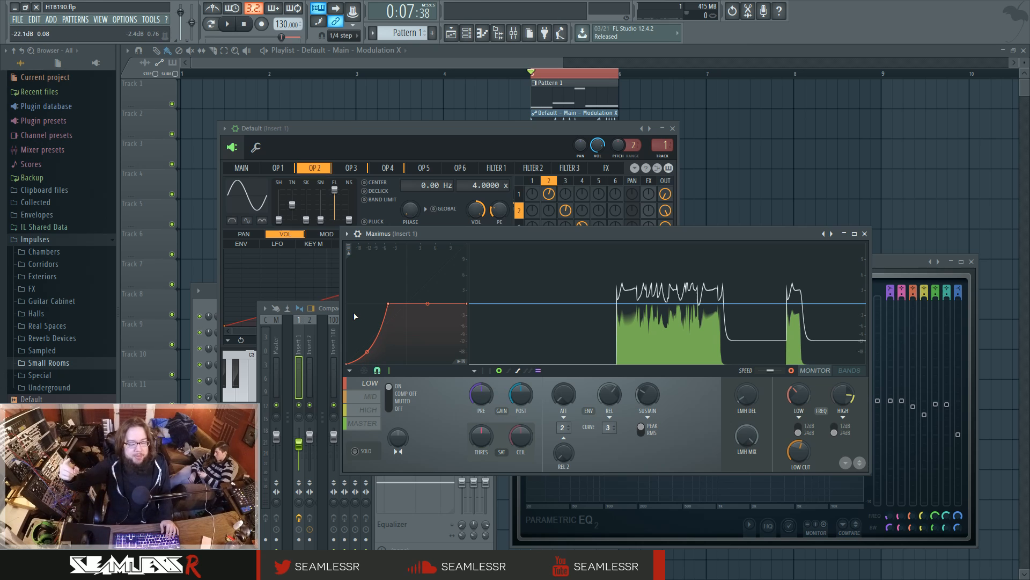
left_click(370, 396)
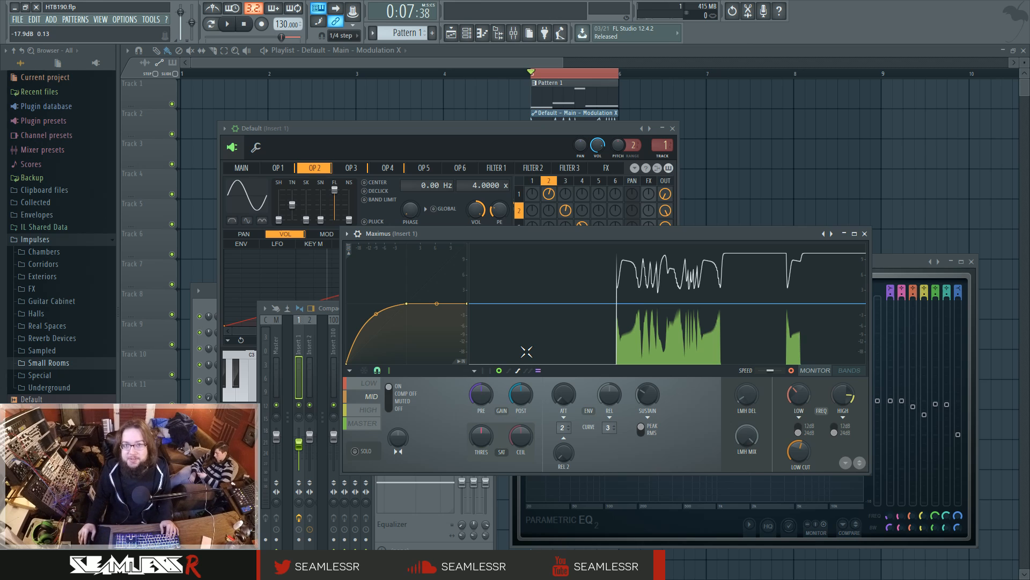
left_click(368, 409)
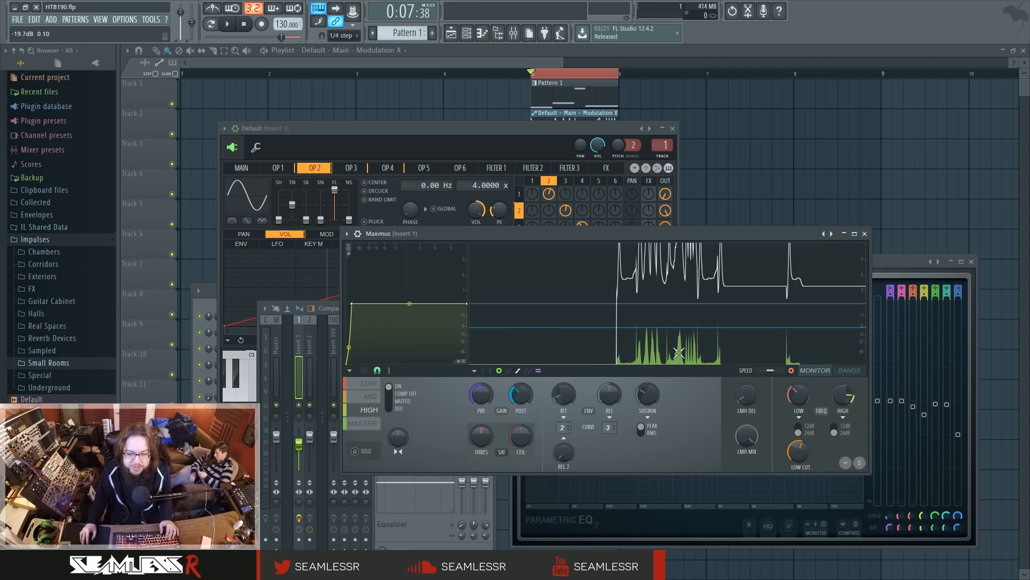
Step: Toggle the input and output peak displays of the high band to compare its levels, leaving the output peaks shown
left_click(483, 372)
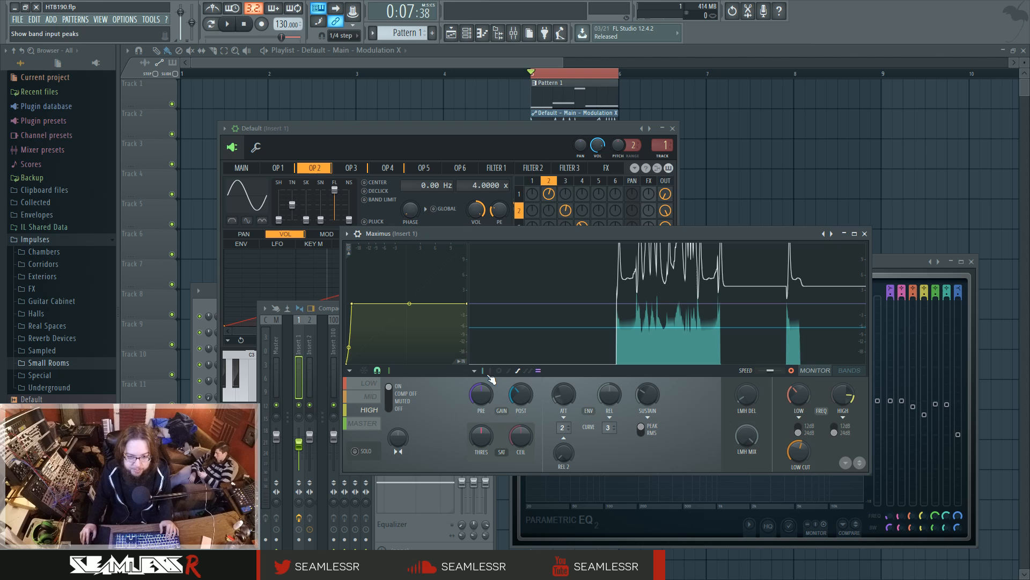
left_click(490, 372)
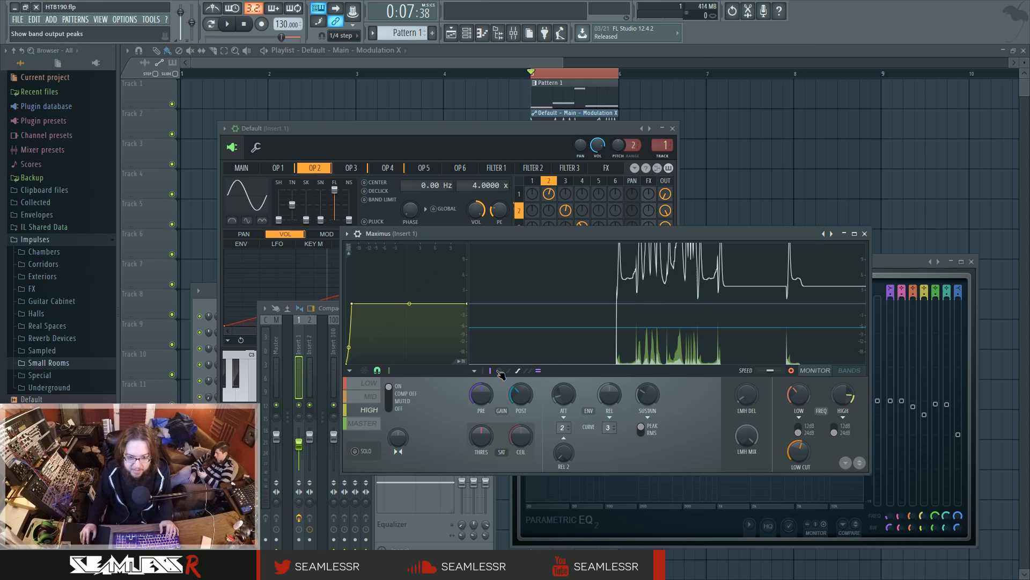
left_click(499, 372)
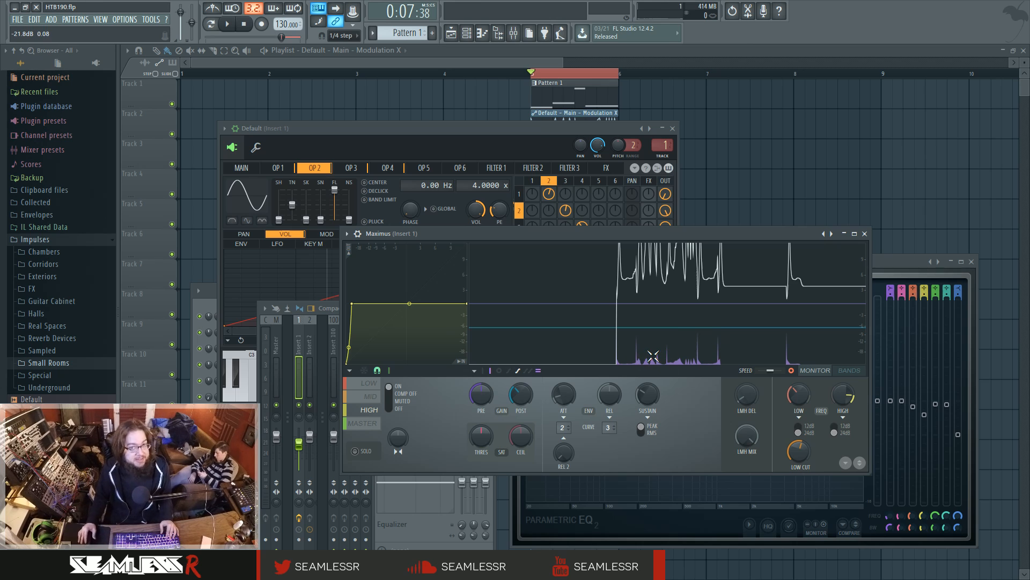
left_click(499, 370)
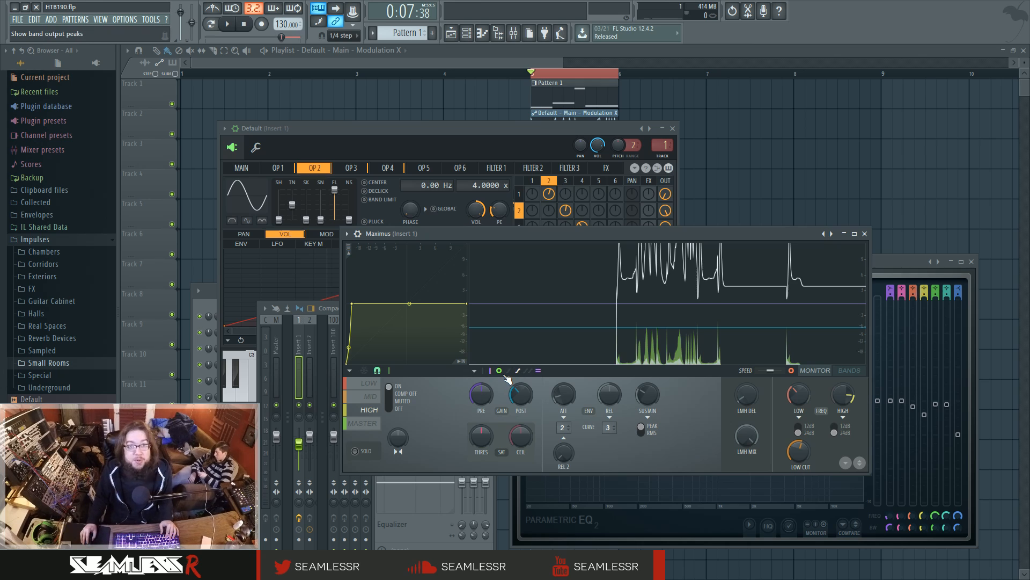
Step: Display the master band in Maximus and move its window aside to uncover the mixer's effect slots
left_click(364, 423)
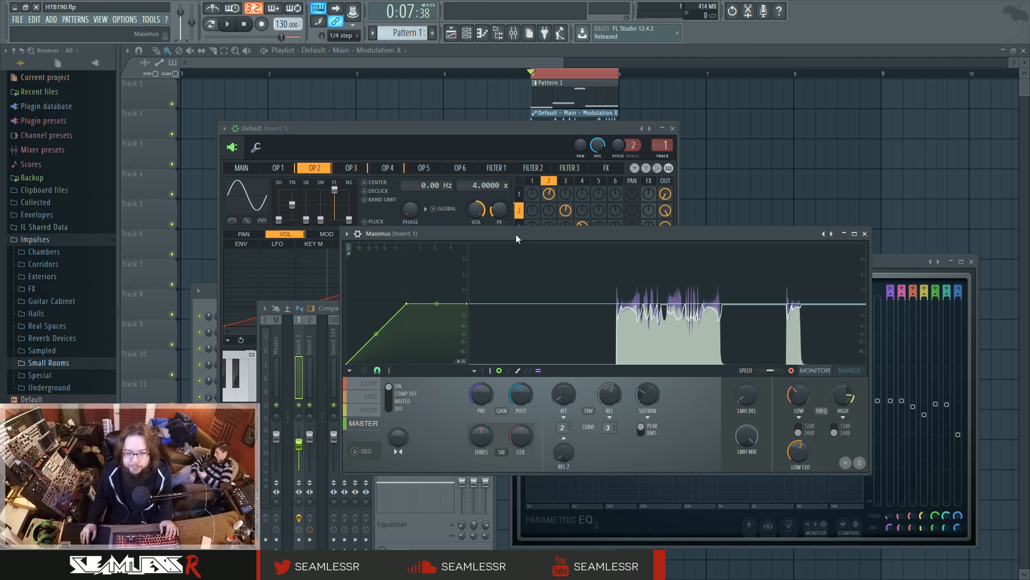
left_click_drag(516, 234, 549, 220)
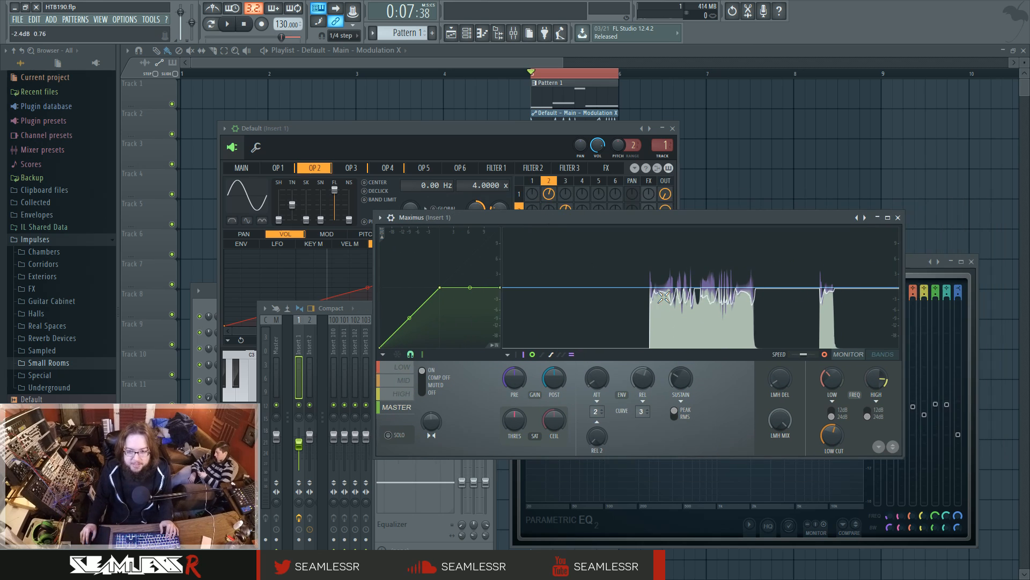
left_click_drag(524, 222, 546, 221)
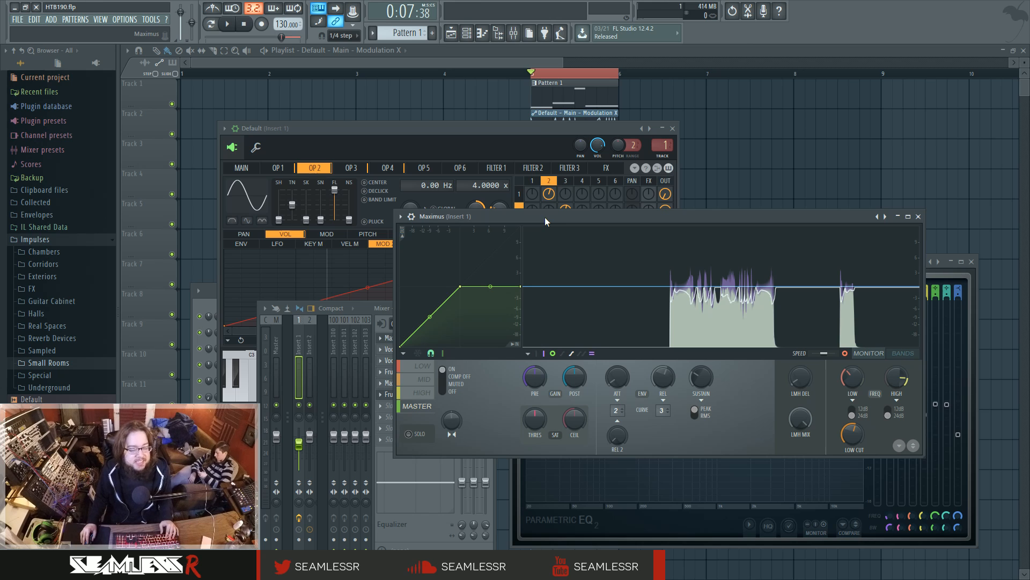
left_click_drag(546, 218, 555, 216)
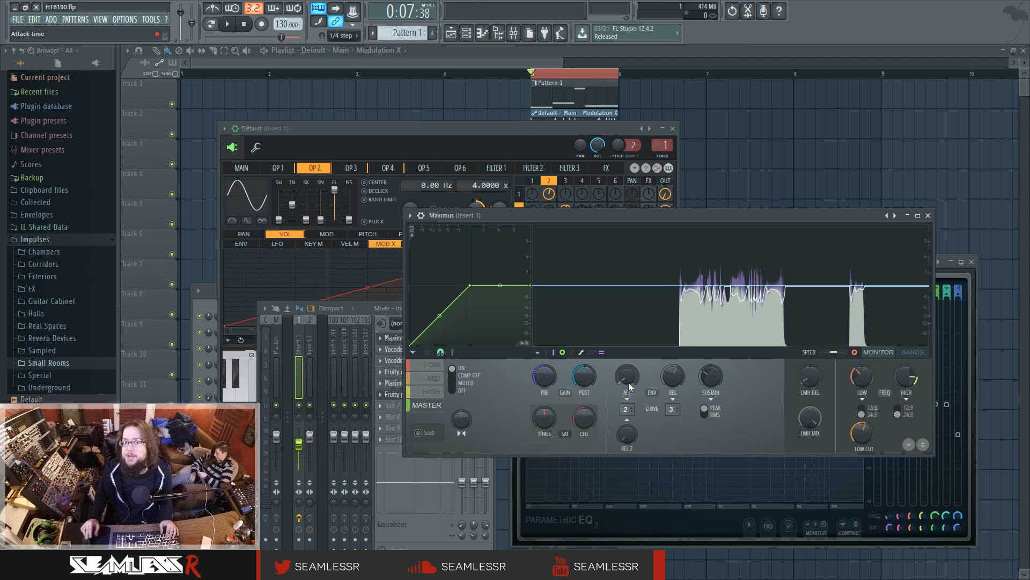
Step: Cycle repeatedly through the high, mid and low bands to compare their compression, then return to the master band
left_click(431, 392)
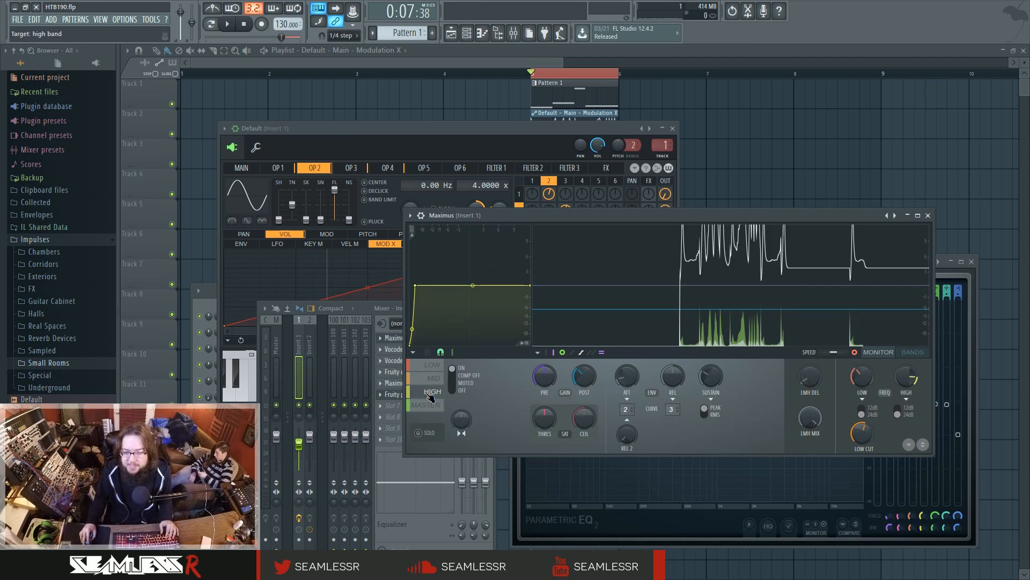
left_click(431, 378)
left_click(430, 366)
left_click(433, 378)
left_click(437, 390)
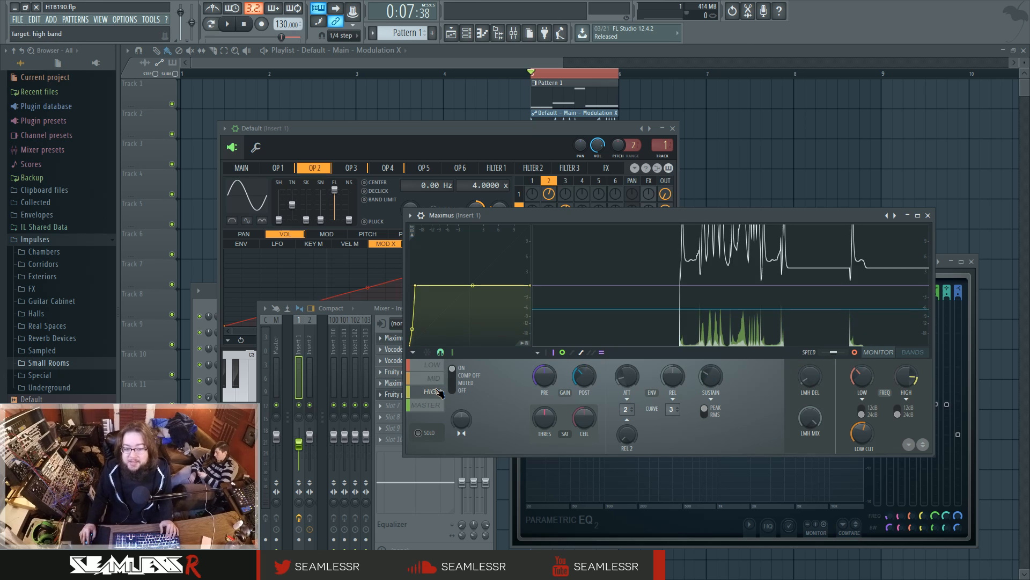
left_click(438, 378)
left_click(436, 366)
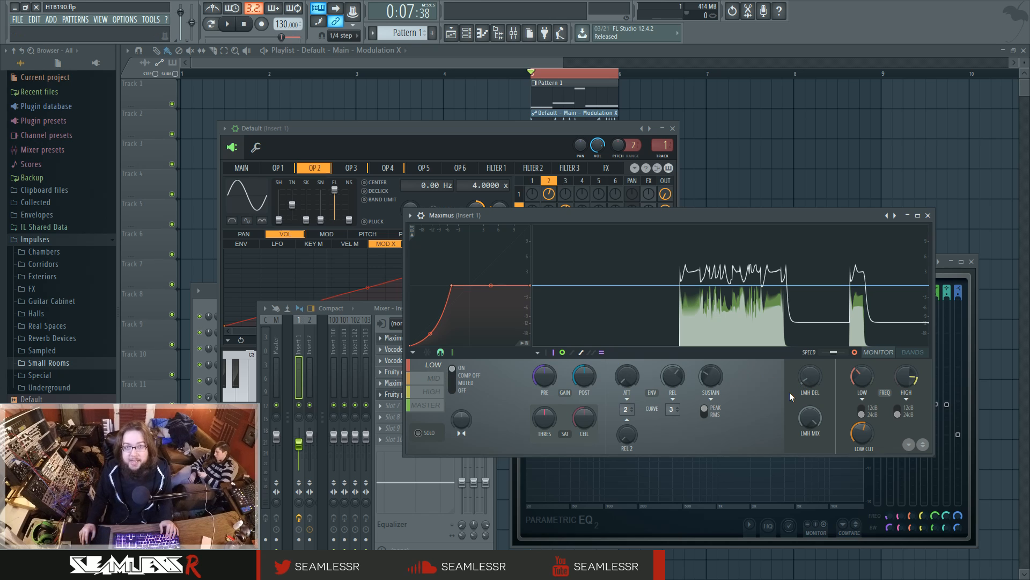
left_click(434, 392)
left_click(436, 379)
left_click(435, 366)
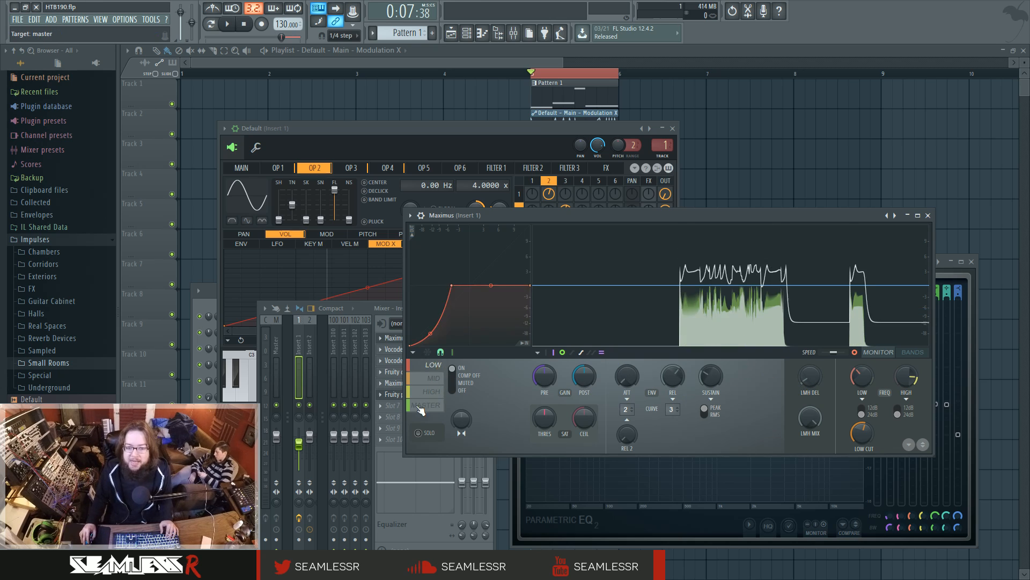
left_click(423, 407)
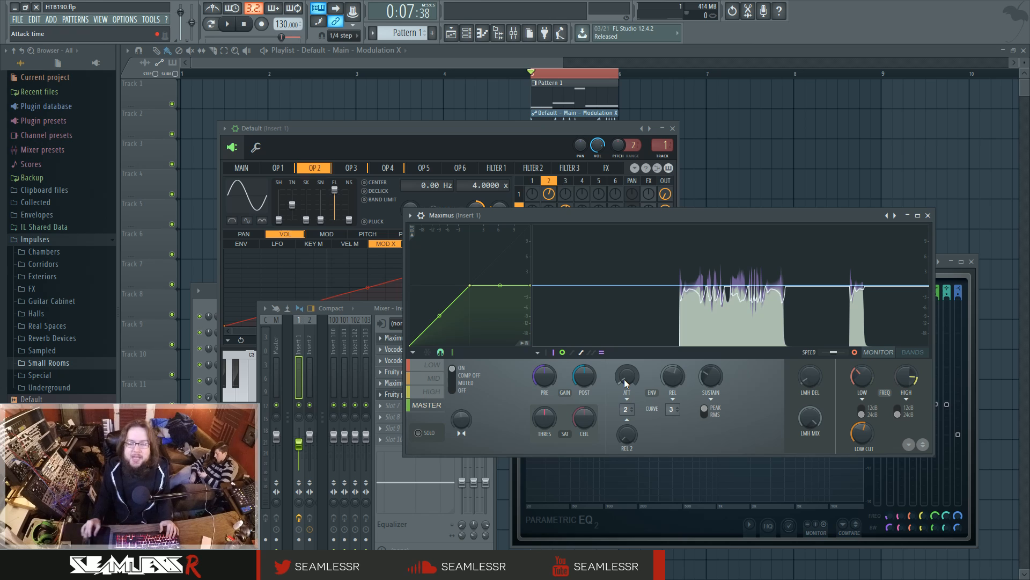
Step: Play the pattern to monitor the master band's peaks, stop playback, and close Maximus
left_click_drag(625, 387, 629, 384)
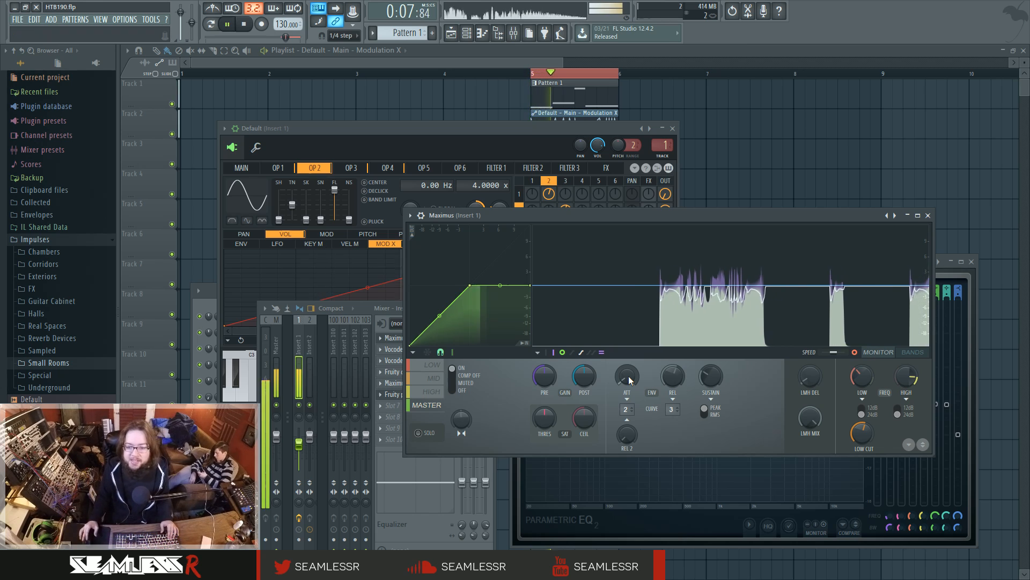
key("space")
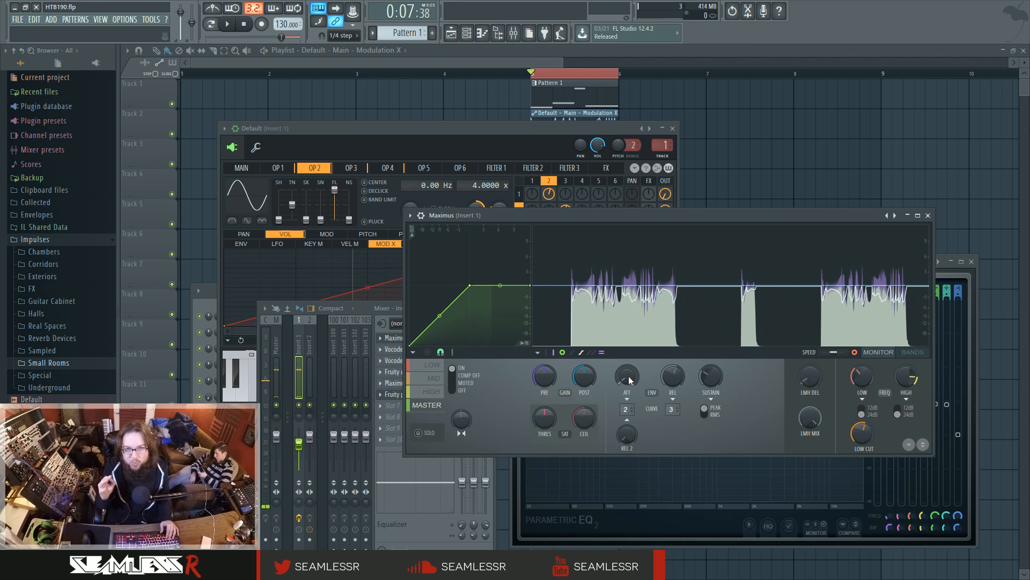
key("space")
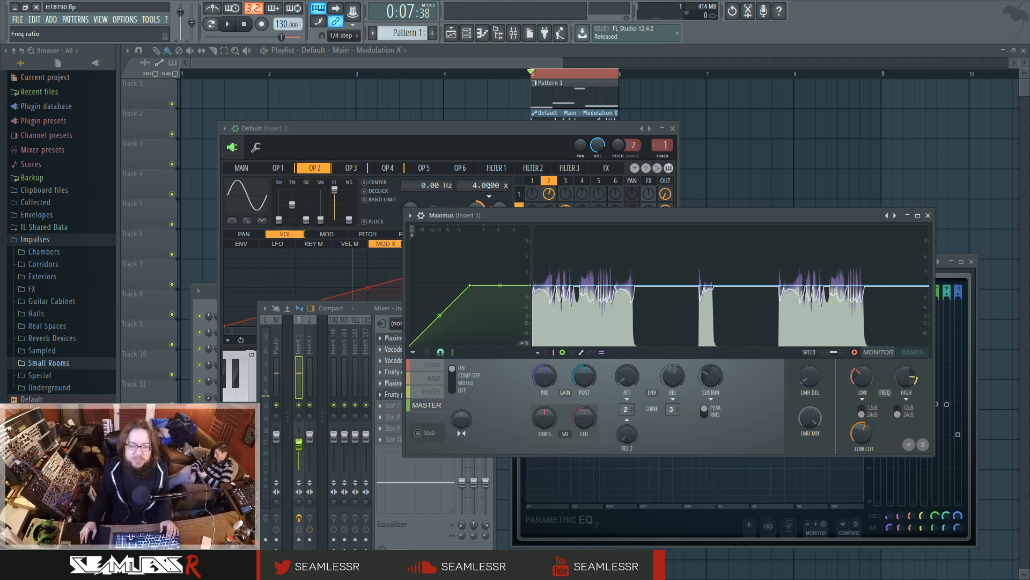
left_click(928, 216)
left_click_drag(434, 309, 443, 270)
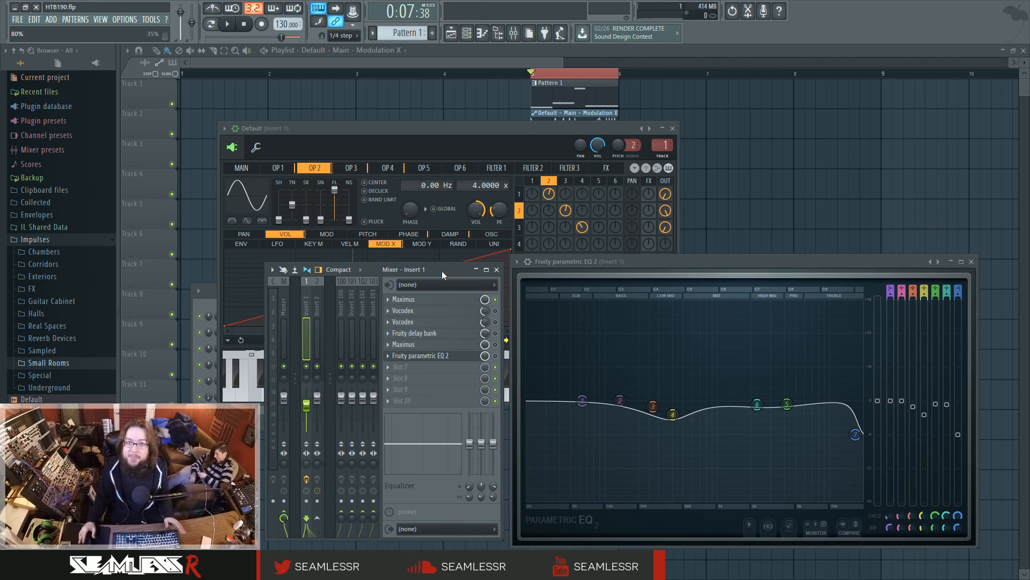
Step: Open the current project's settings and move the settings window away from the mixer
left_click(125, 20)
left_click(178, 60)
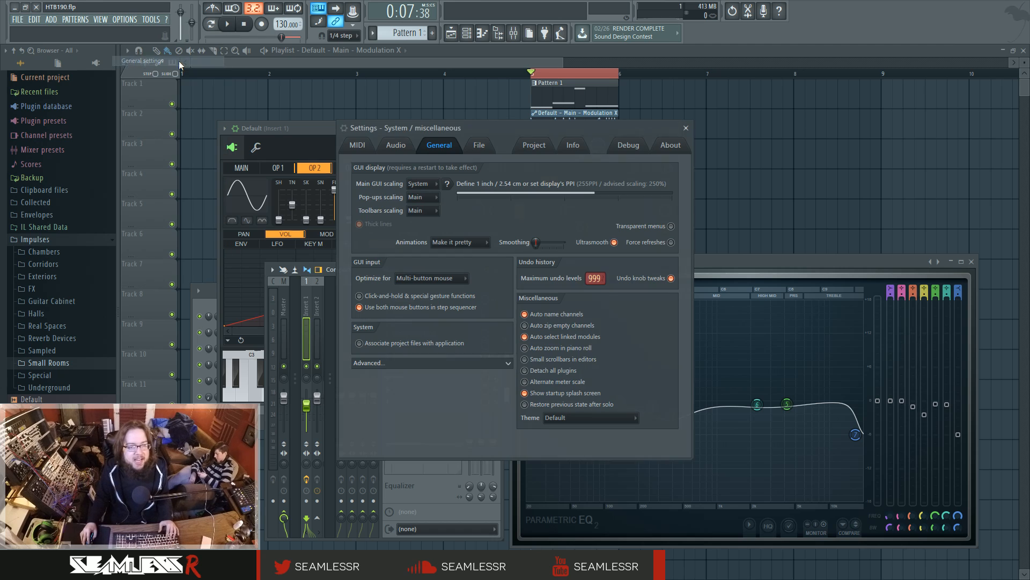
left_click(534, 145)
left_click_drag(582, 127, 704, 149)
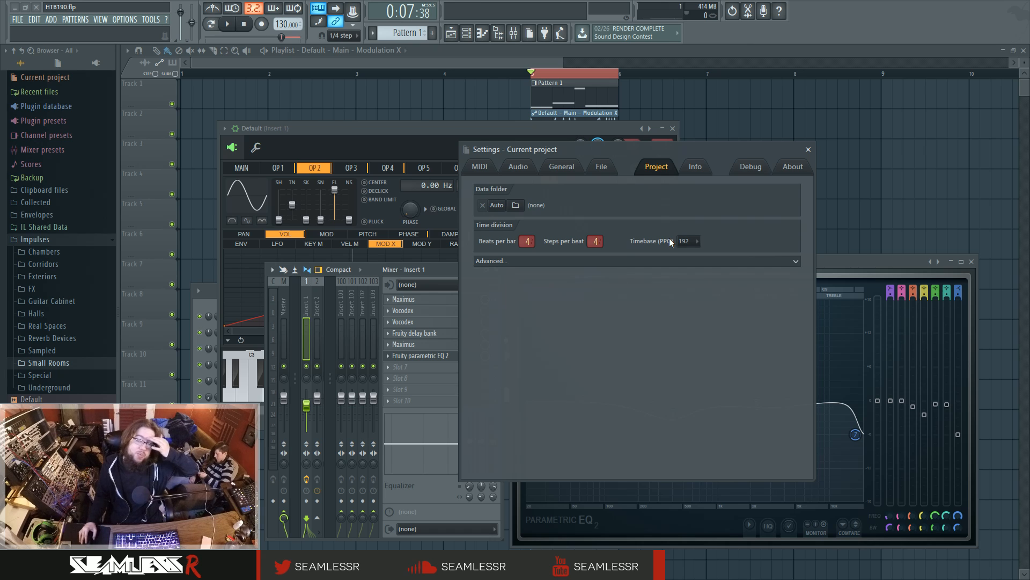
Step: Hide the plugin windows, move the settings window off Pattern 1, and shift the playhead slightly past the pattern's start
right_click(702, 108)
scroll(500, 131, "up", 3)
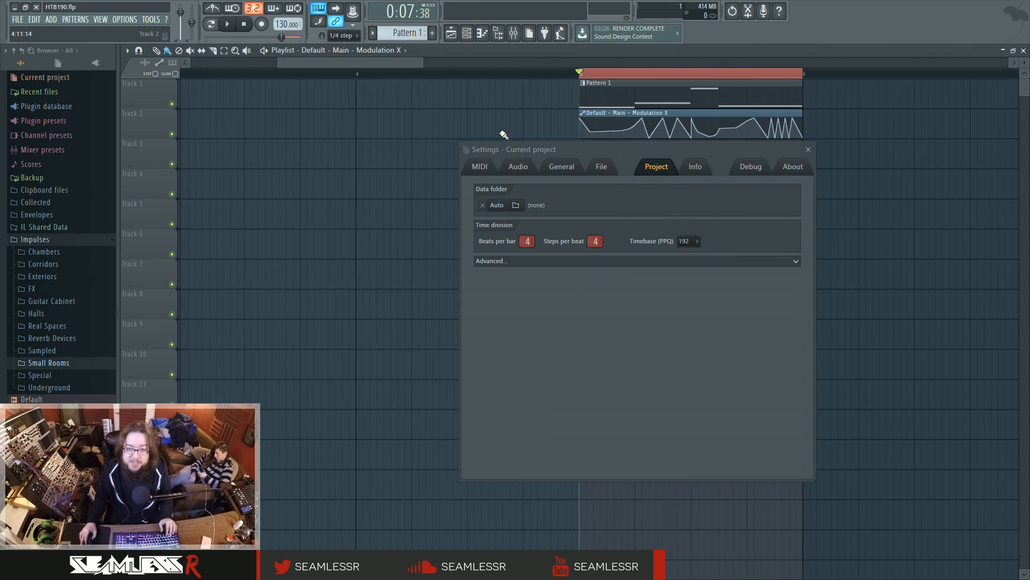
left_click_drag(637, 152, 344, 188)
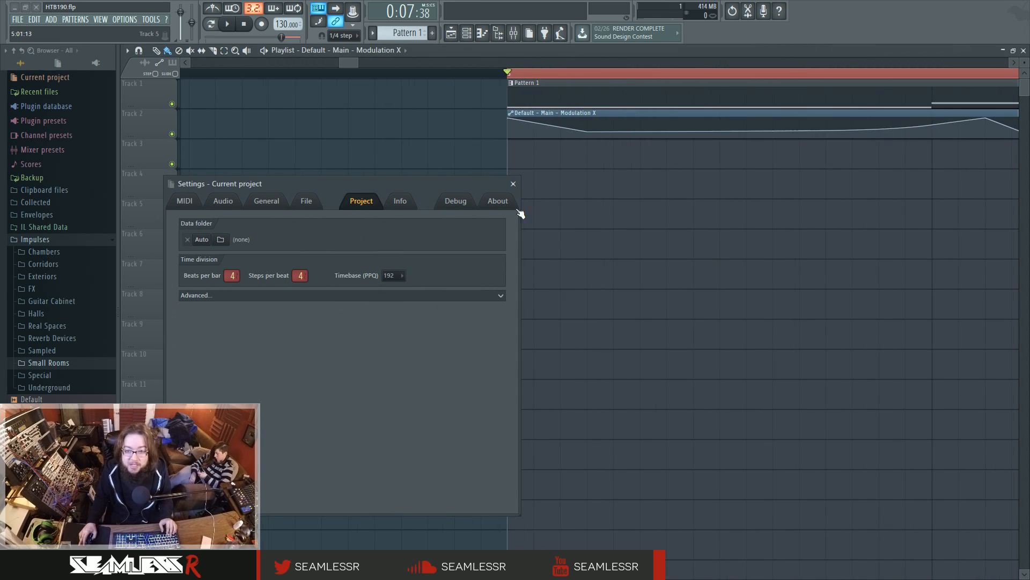
scroll(651, 280, "up", 2)
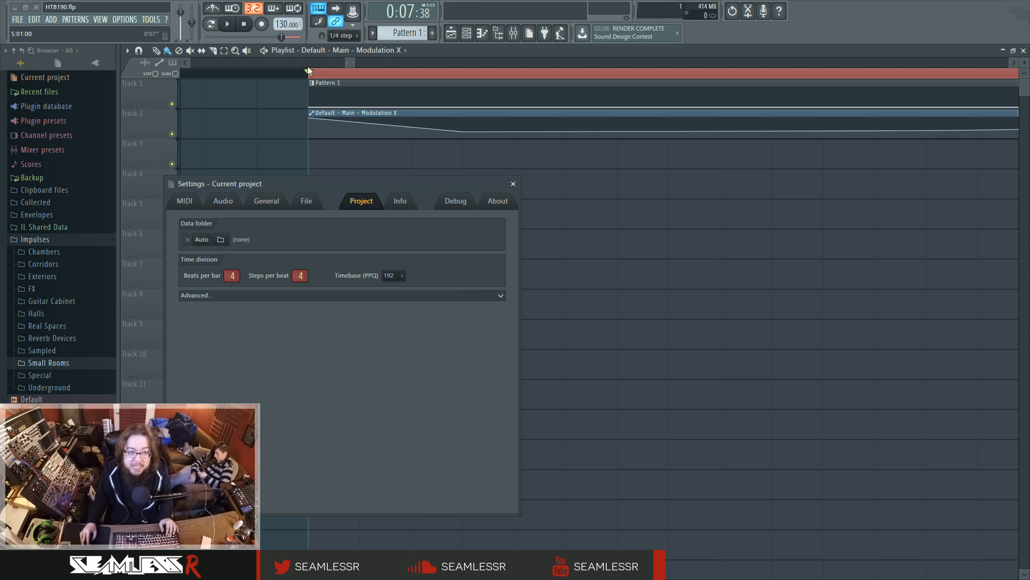
left_click_drag(309, 70, 365, 80)
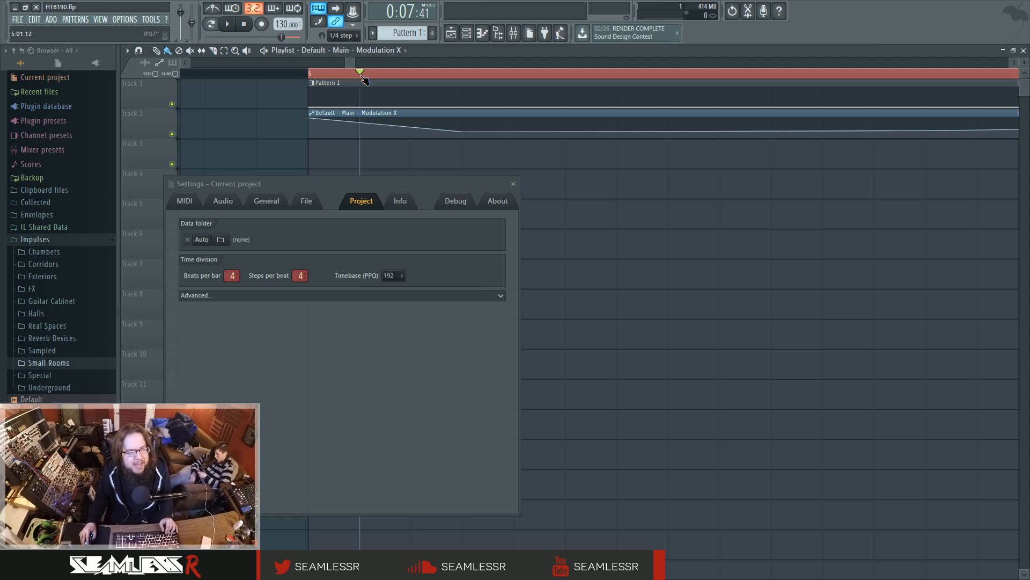
Step: Enlarge the playlist tracks, uncover the Modulation X automation clip, and return the playhead to the start of Pattern 1
scroll(365, 80, "up", 2)
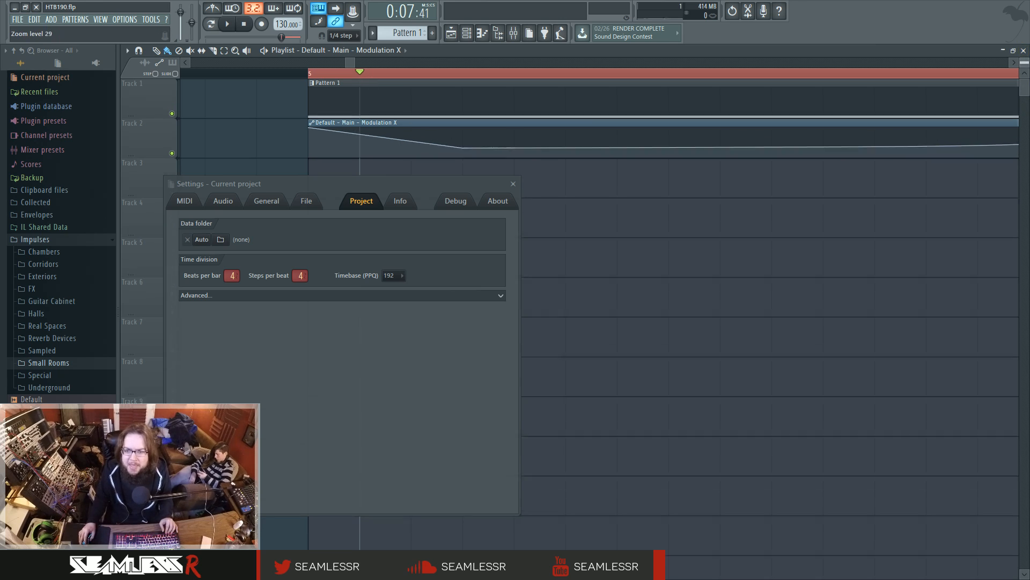
left_click_drag(1024, 62, 1023, 36)
scroll(668, 349, "down", 5)
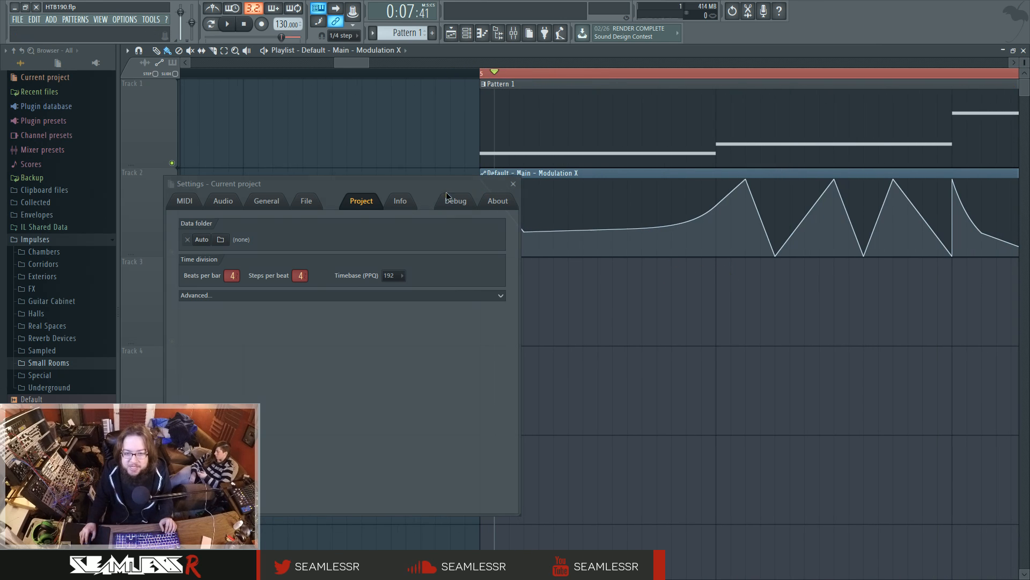
left_click_drag(489, 194, 427, 214)
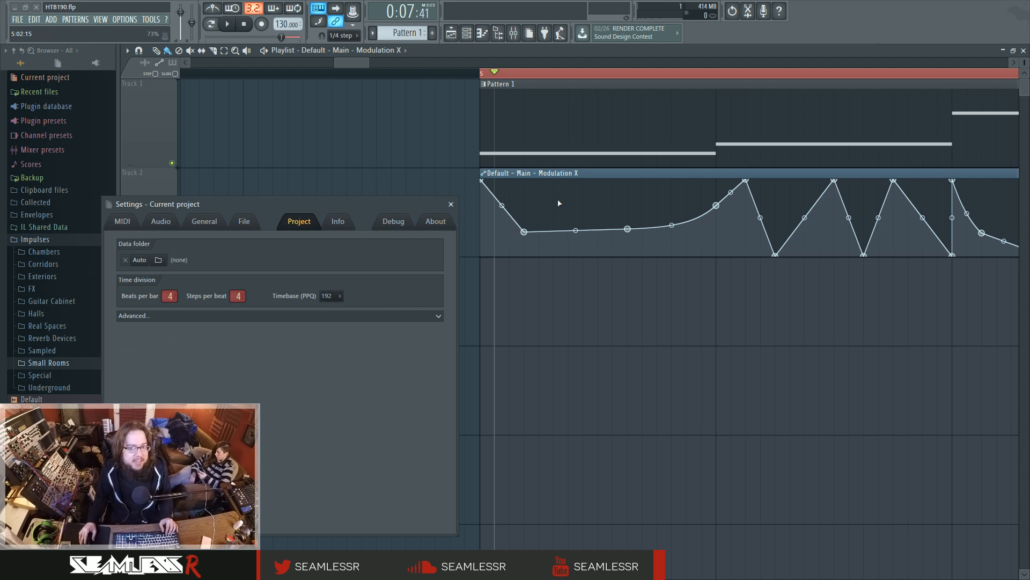
mouse_move(672, 225)
left_mouse_down()
mouse_move(671, 210)
mouse_move(672, 225)
left_mouse_up()
mouse_move(597, 75)
left_mouse_down()
mouse_move(747, 83)
mouse_move(485, 92)
left_mouse_up()
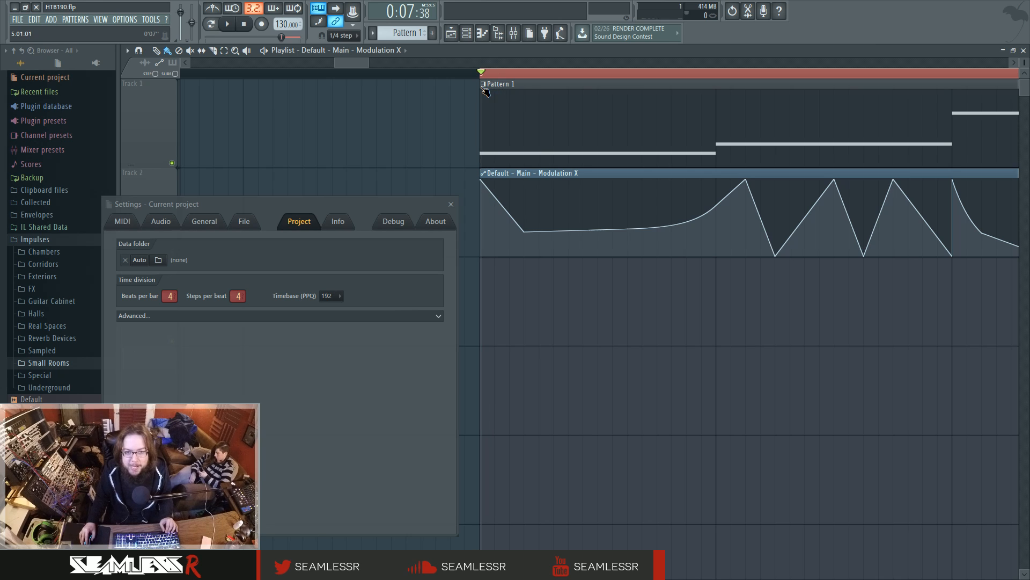
Step: Set the project's timebase to 96 PPQ and play the pattern
left_click(332, 296)
left_click(332, 338)
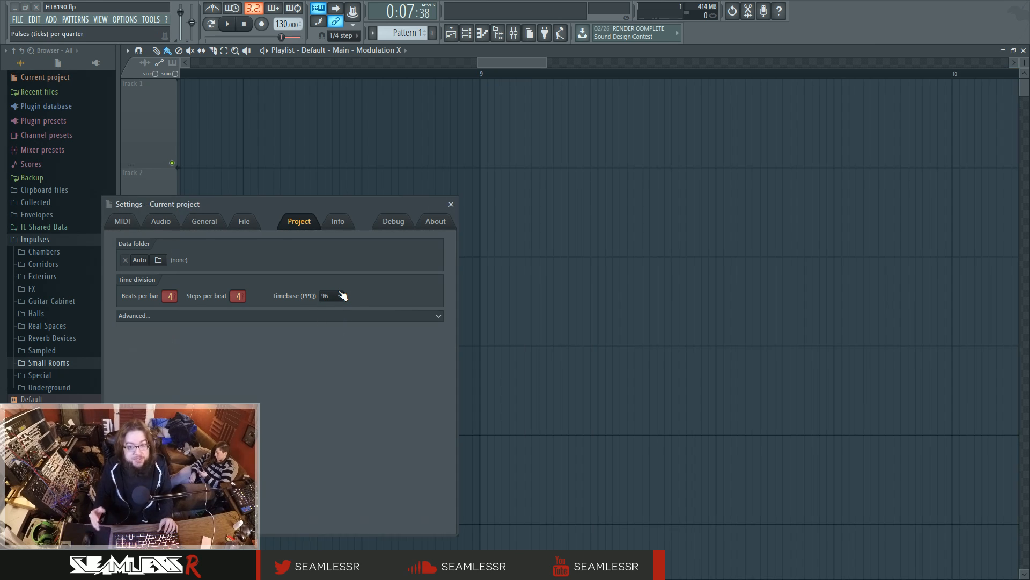
key("space")
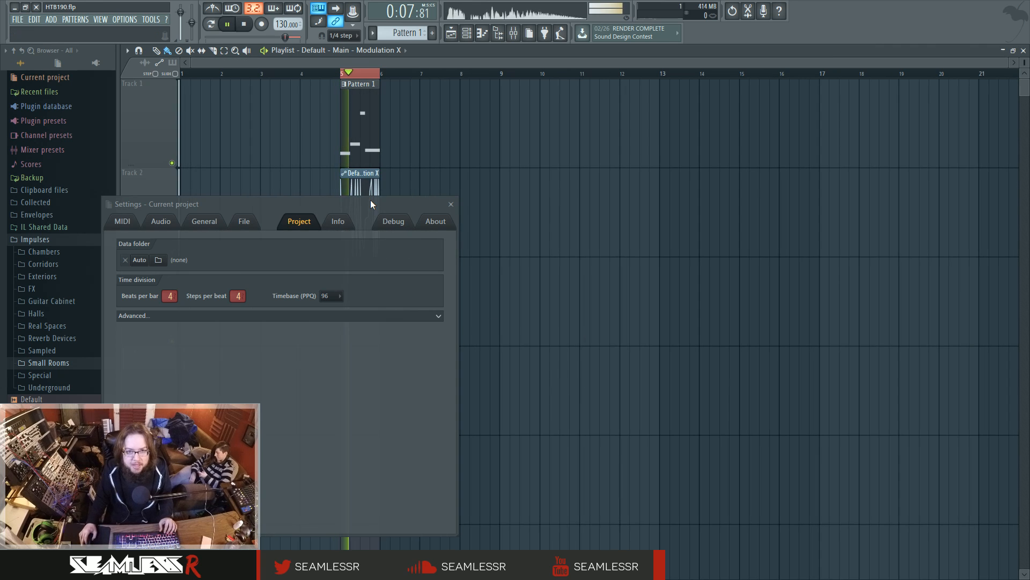
Step: Set the project's timebase to 24 PPQ and play the pattern to hear the effect on the automation
key("space")
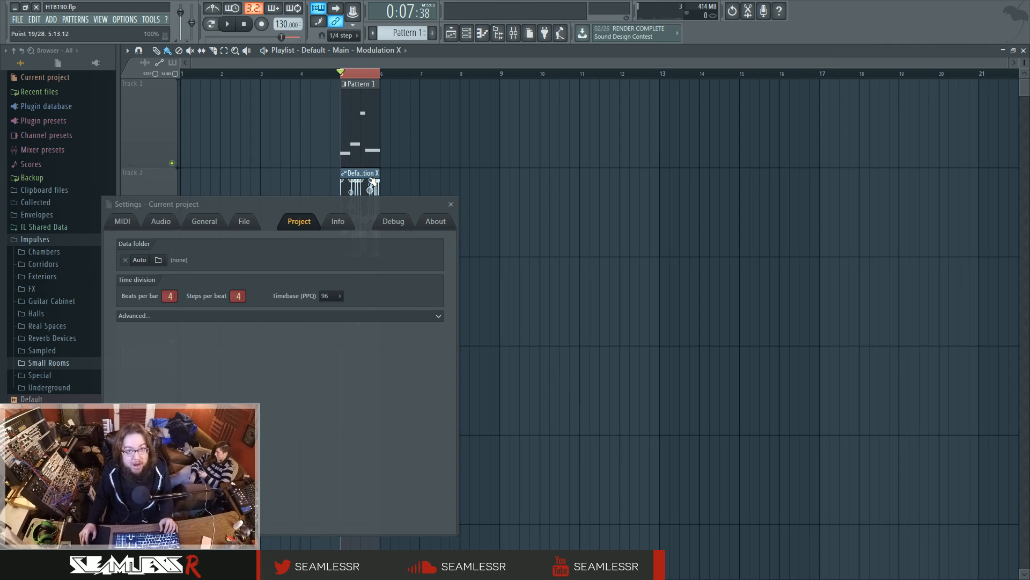
left_click(341, 296)
left_click(332, 320)
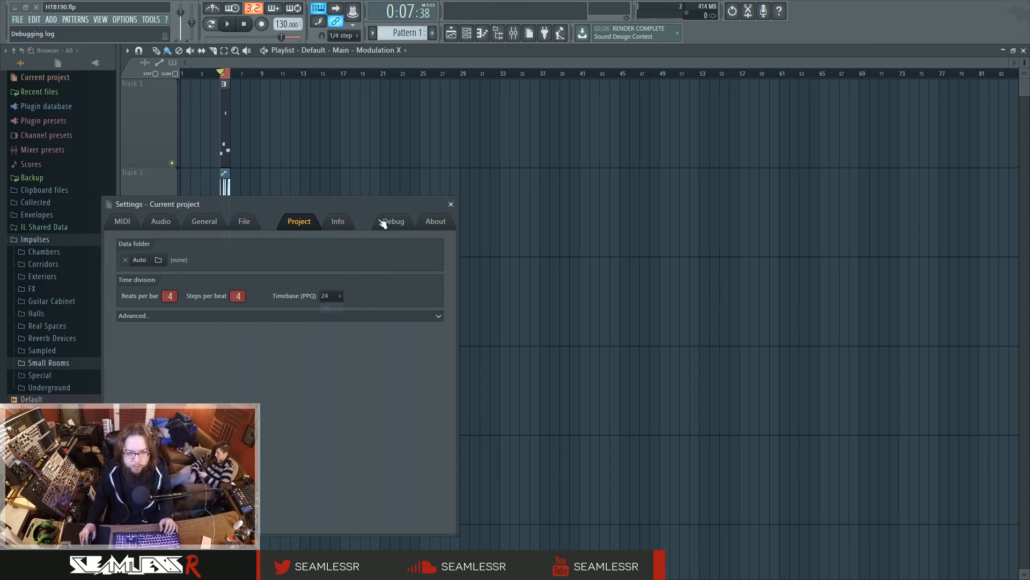
key("space")
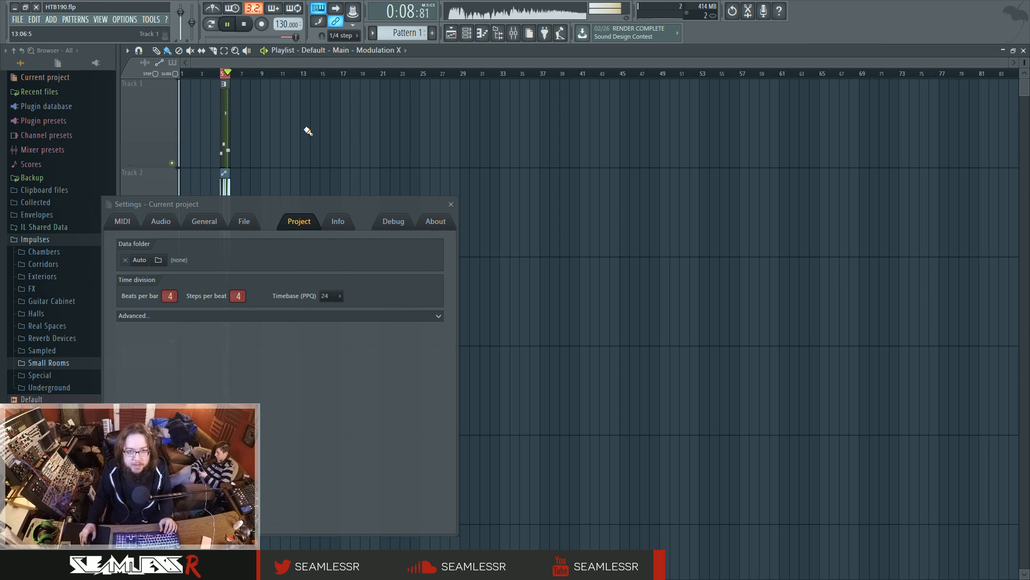
key("space")
Step: Examine the Modulation X automation curve below Pattern 1 up close in the playlist
scroll(214, 148, "up", 6)
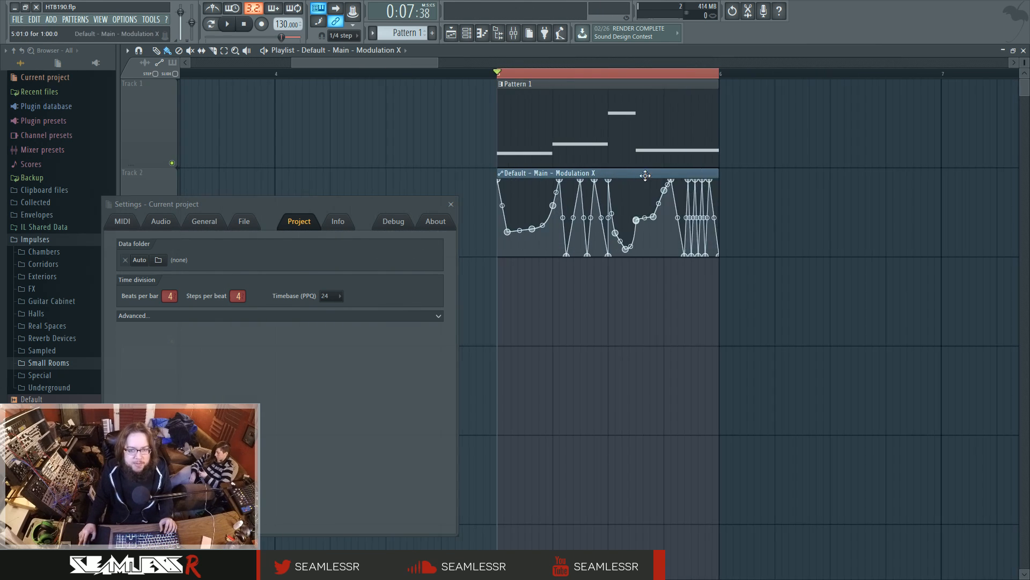
scroll(842, 251, "up", 2)
left_click_drag(578, 274, 762, 303)
mouse_move(690, 190)
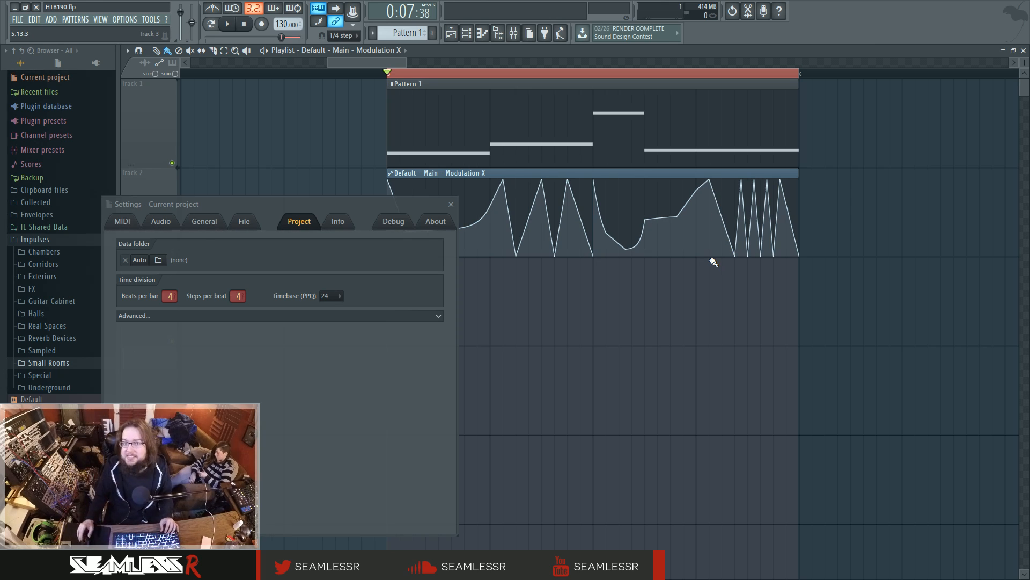
mouse_move(713, 221)
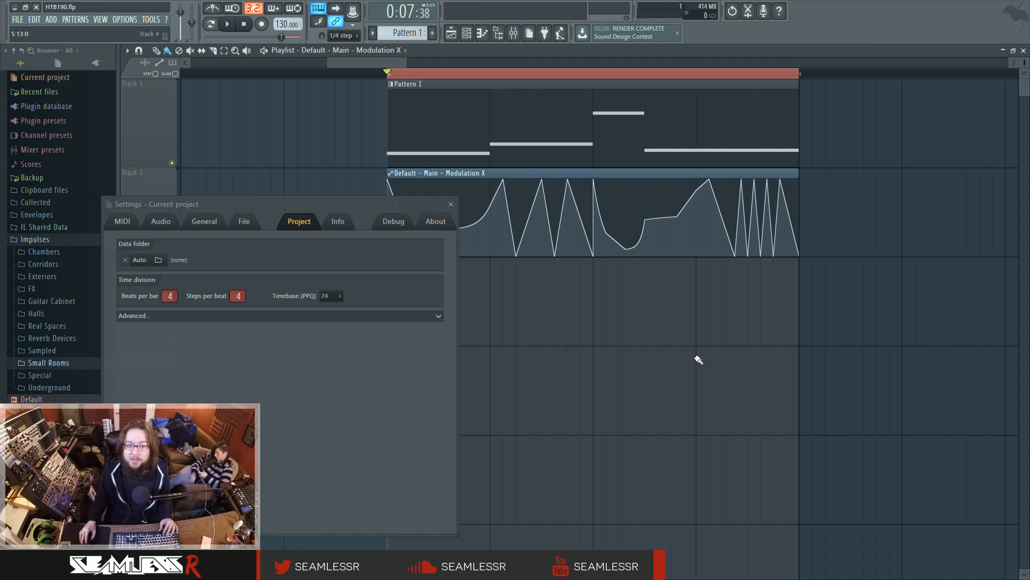
mouse_move(466, 178)
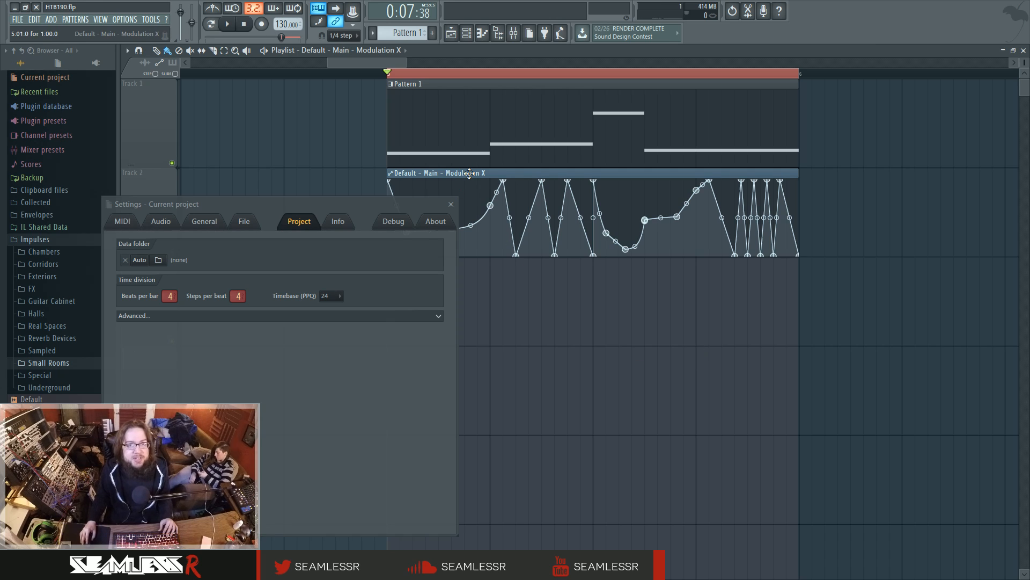
Step: Close the project settings and show the main page of the Default channel's Sytrus
left_click(467, 38)
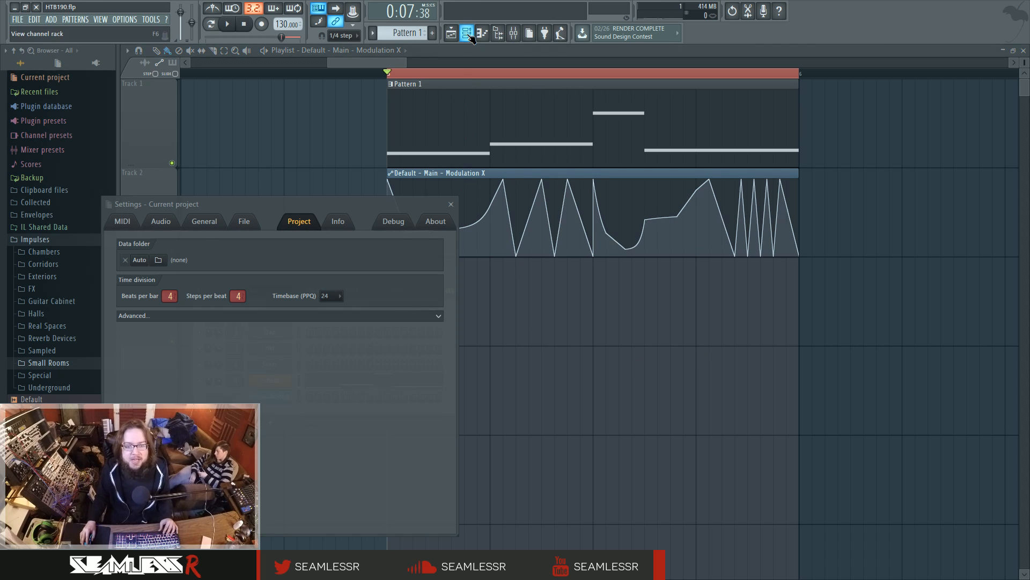
left_click(467, 37)
left_click(468, 36)
left_click(451, 204)
left_click(269, 381)
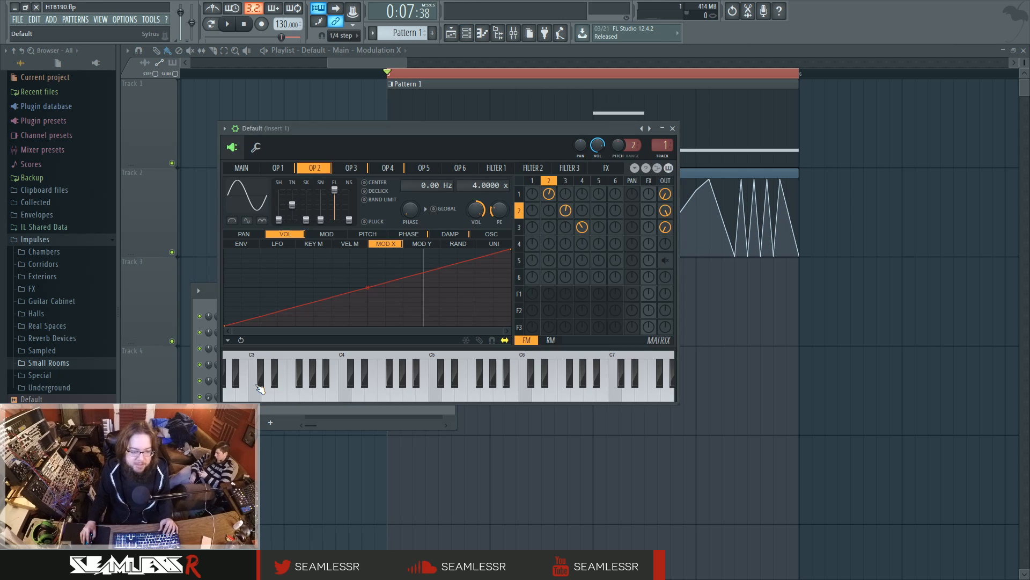
left_click(241, 168)
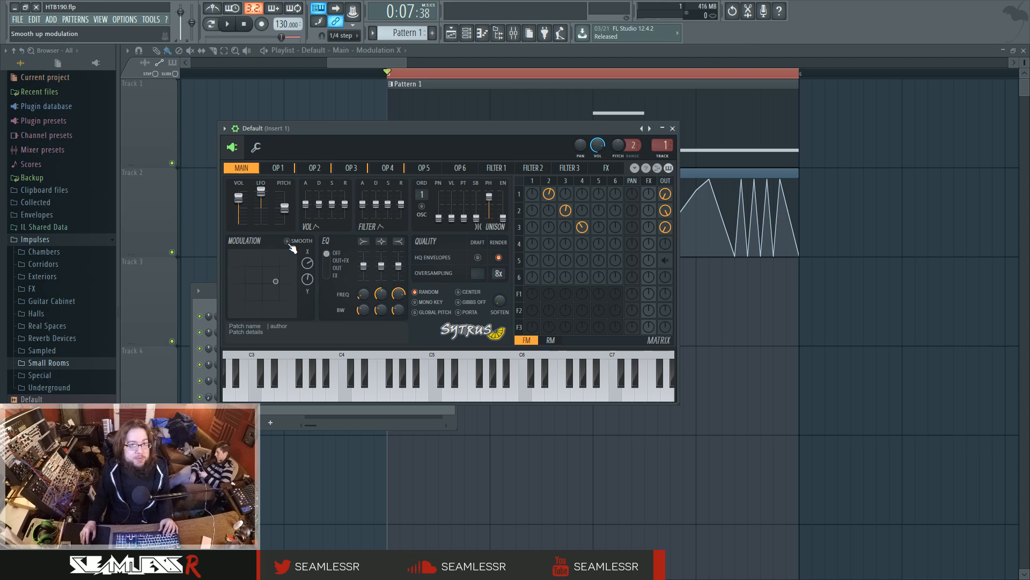
Step: Turn on modulation smoothing in Sytrus and play the pattern with it
left_click(289, 242)
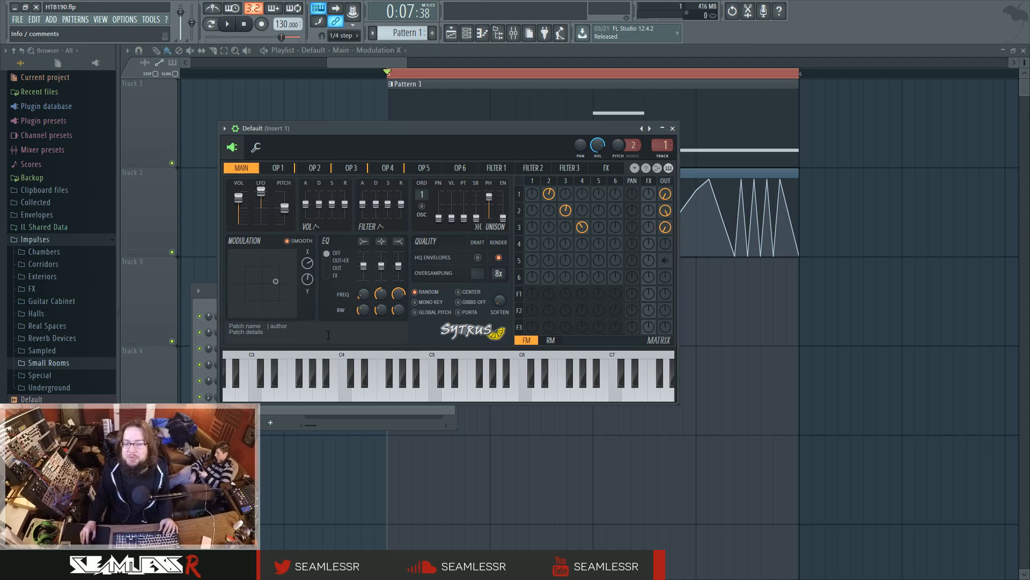
key("space")
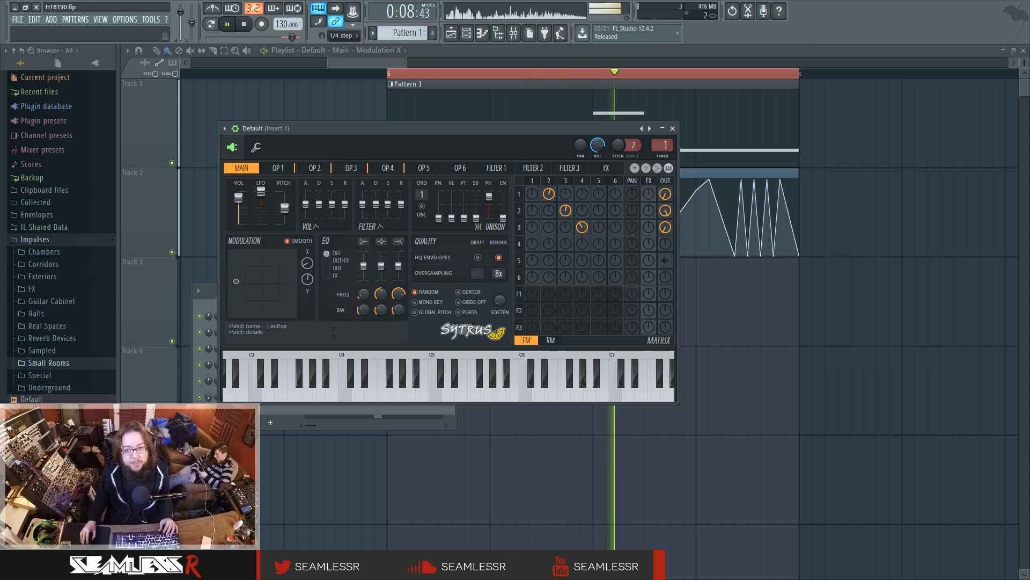
key("space")
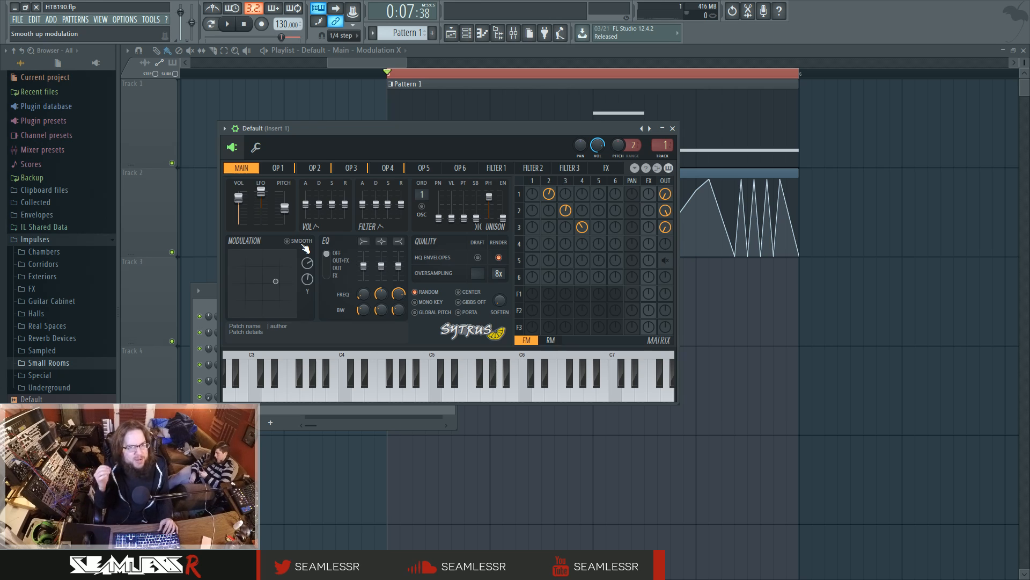
Step: Reopen the current project's settings and set the timebase to 96 PPQ
left_click(139, 21)
left_click(142, 41)
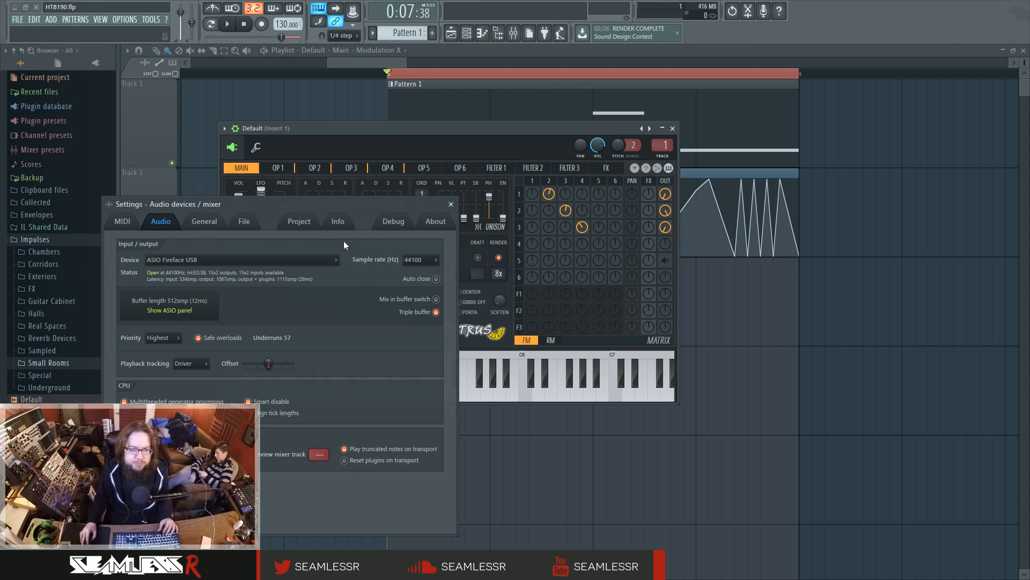
left_click(289, 225)
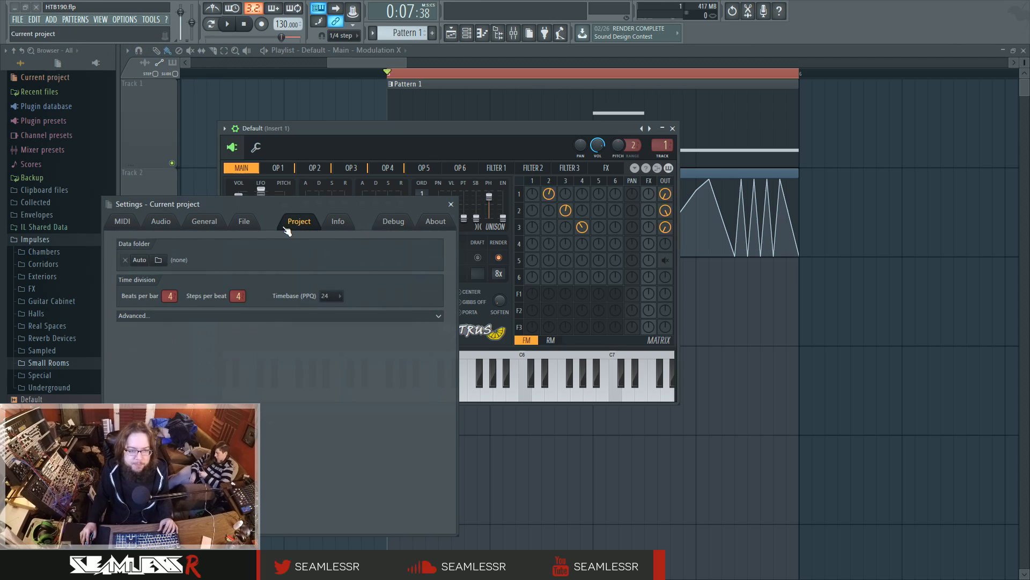
left_click(329, 296)
left_click(331, 339)
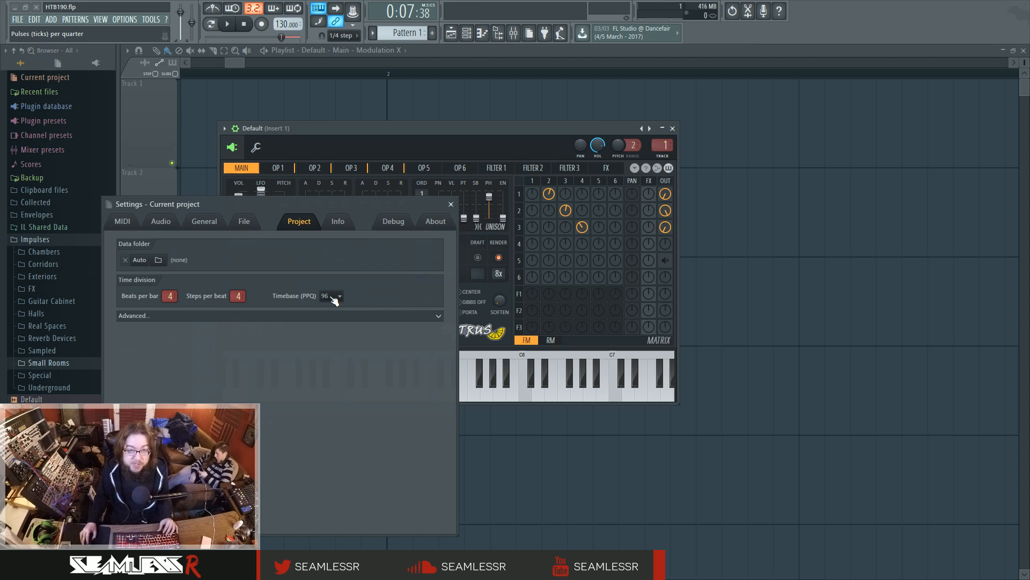
Step: Set the project's timebase to 192 PPQ, close the settings, and bring Pattern 1 back into view
left_click(333, 296)
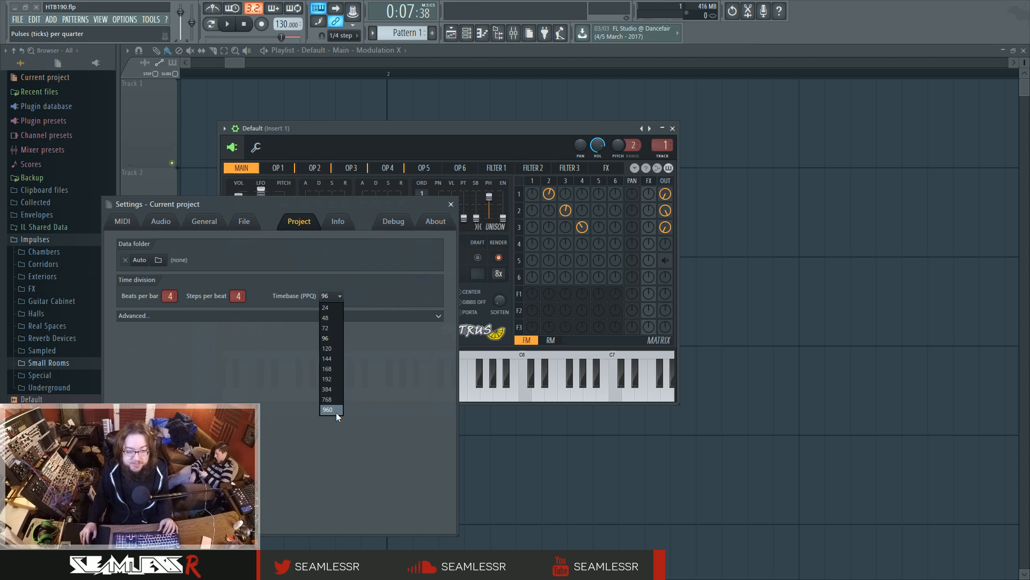
left_click(337, 379)
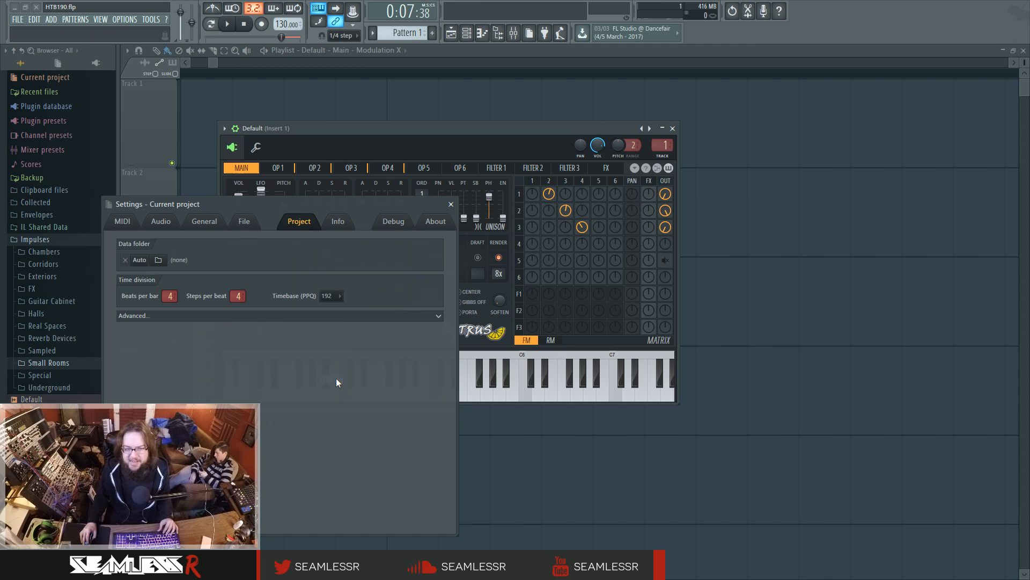
left_click(329, 95)
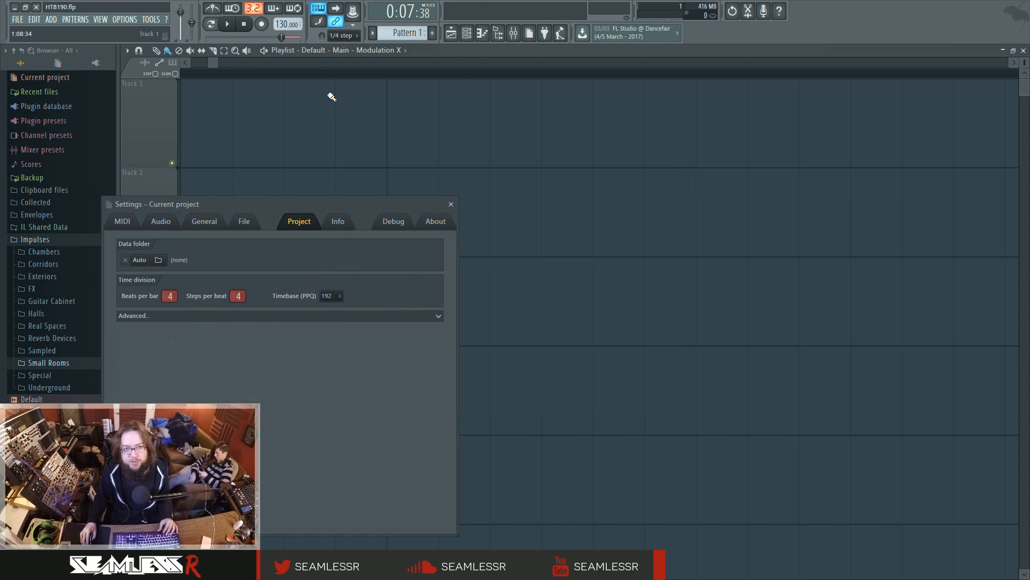
left_click(451, 205)
scroll(478, 273, "down", 8)
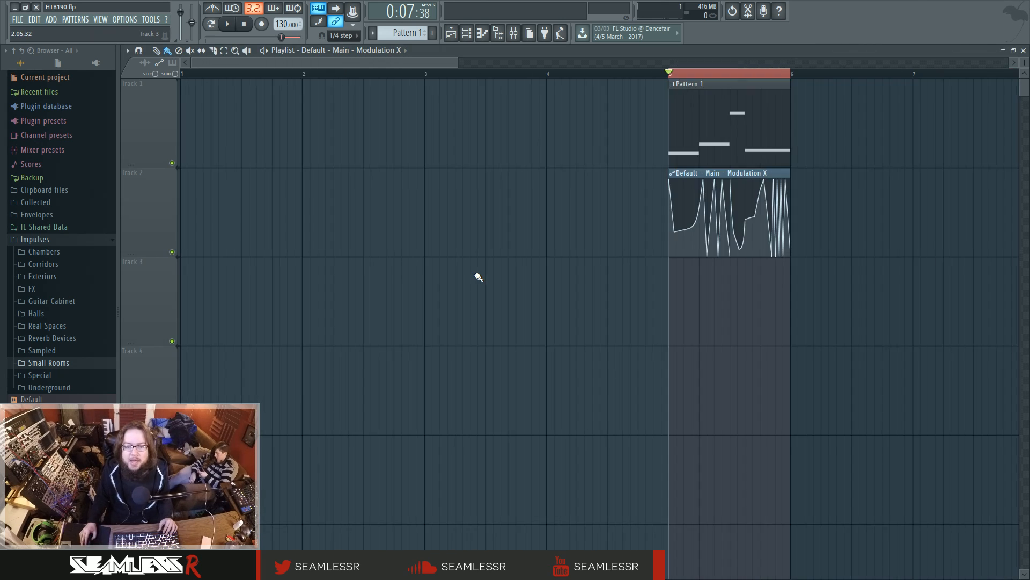
scroll(574, 295, "up", 3)
scroll(389, 324, "up", 6)
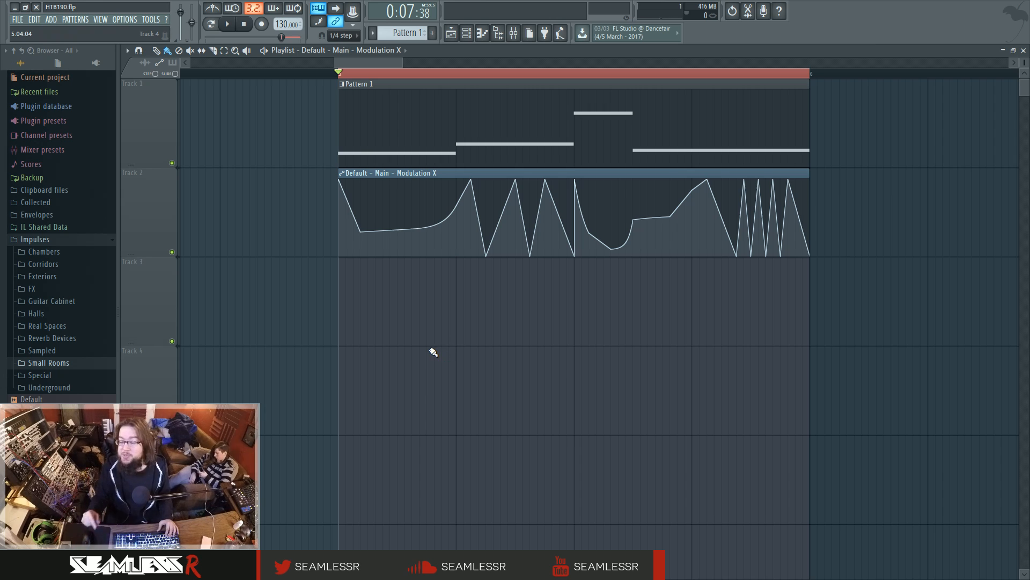
Step: Inspect the controller link settings of Sytrus's Modulation X knob, then close them and the Sytrus window
double_click(447, 173)
left_click(465, 142)
left_click(467, 33)
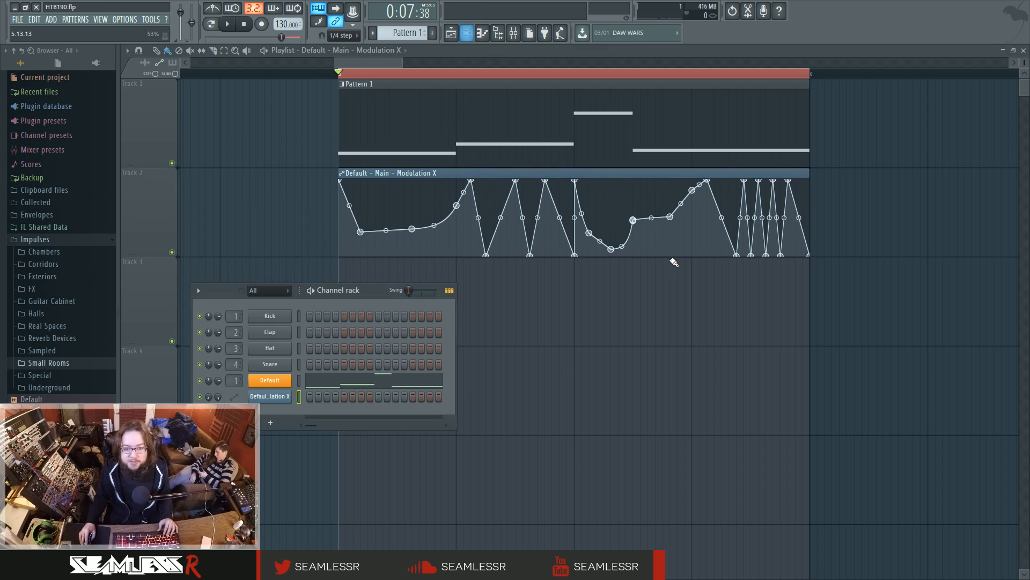
left_click(271, 387)
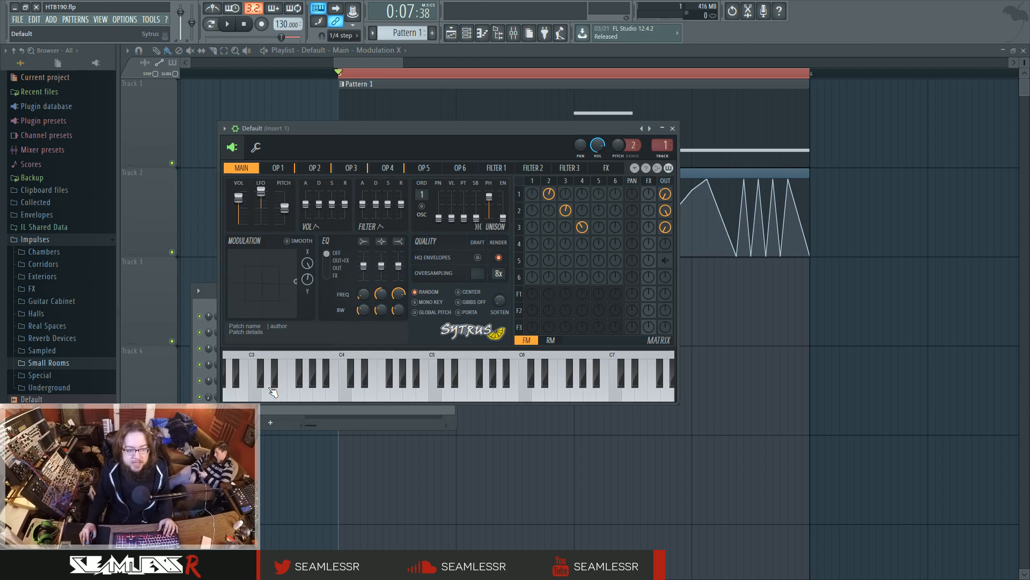
right_click(309, 263)
left_click(330, 357)
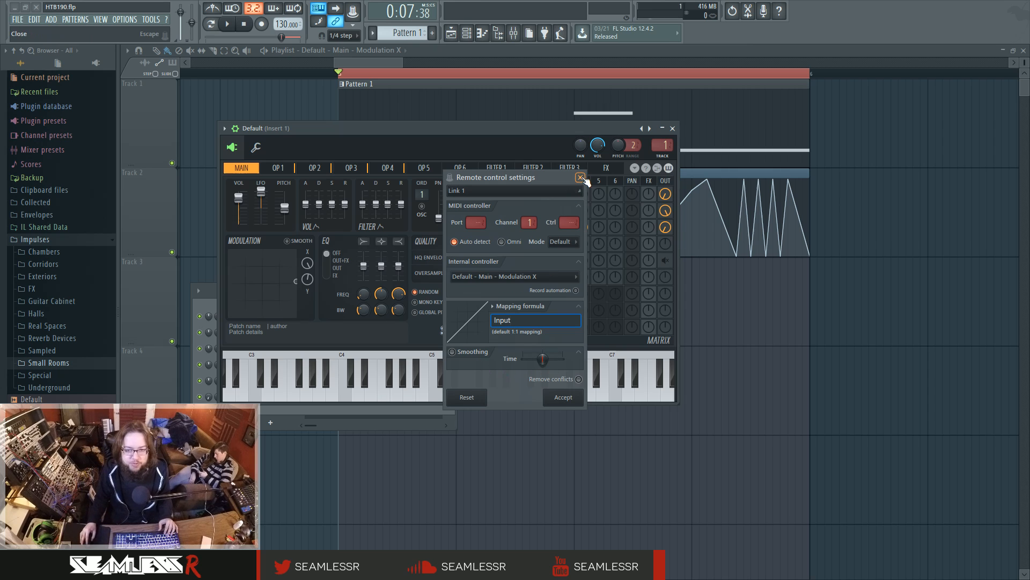
left_click(580, 177)
left_click(673, 128)
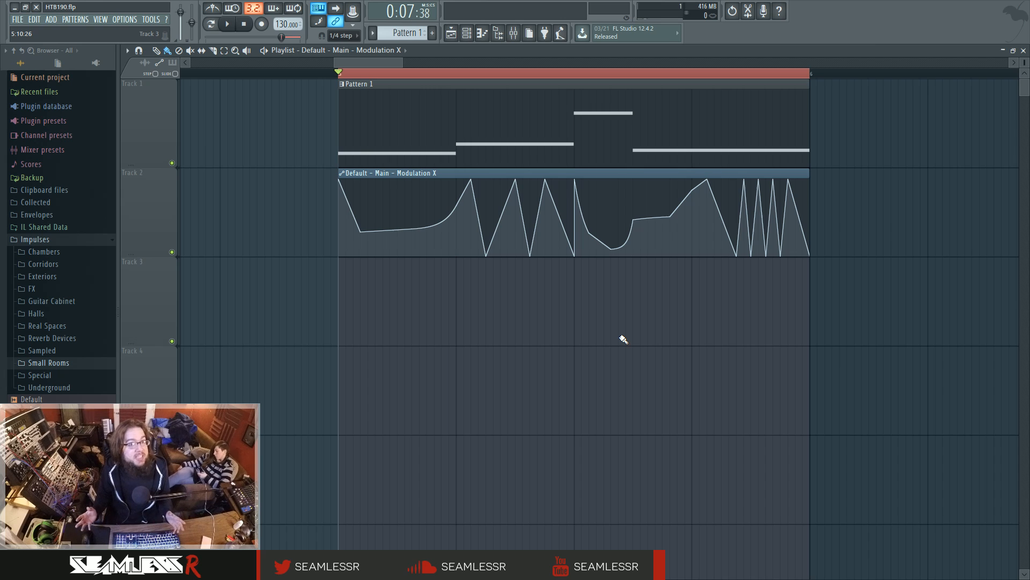
Step: Reopen the Default channel's Sytrus, raise operator 5's output level in the matrix, and play the pattern
left_click(466, 33)
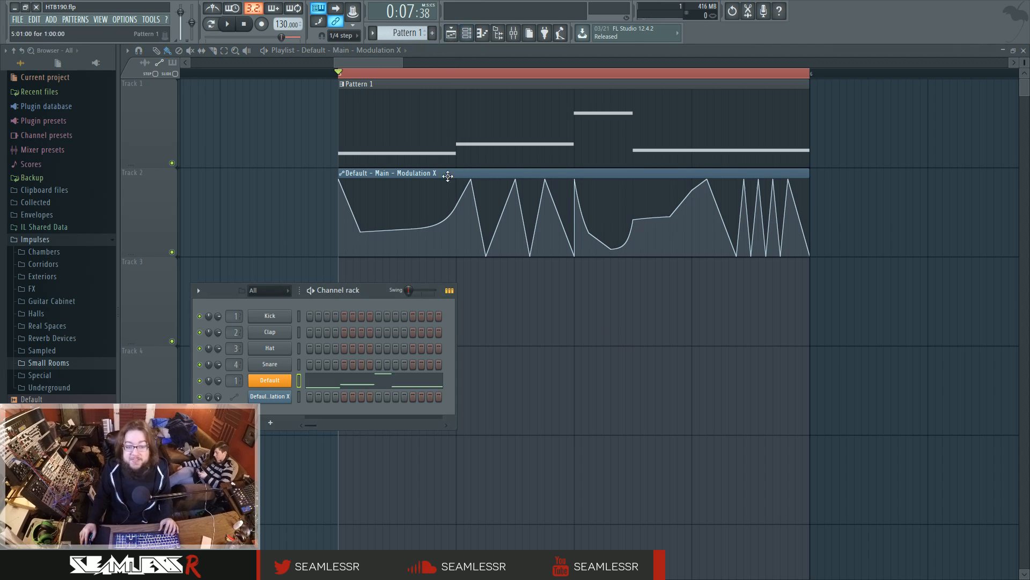
left_click(269, 380)
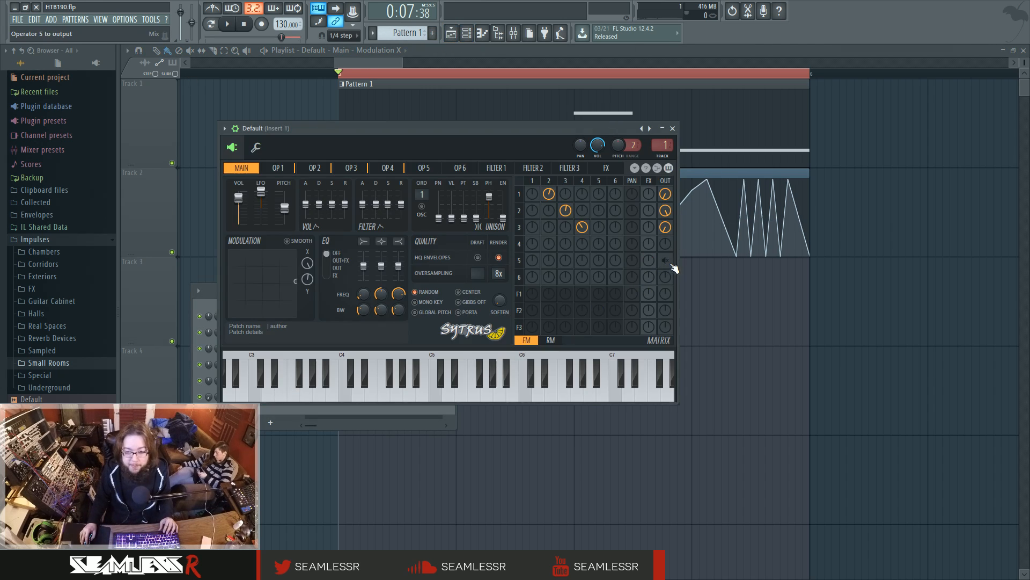
scroll(672, 266, "up", 3)
key("space")
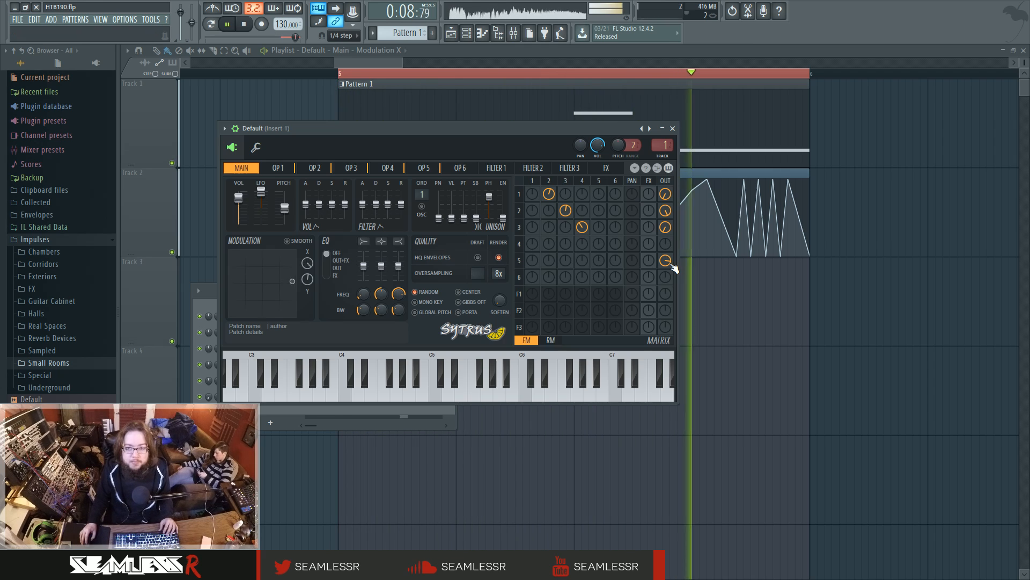
key("space")
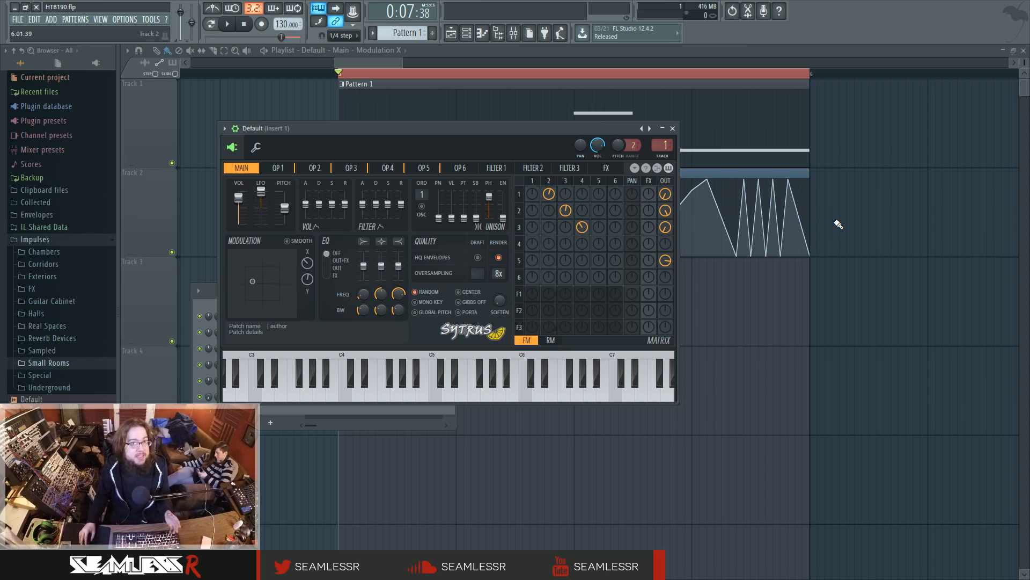
Step: Open the first Vocodex on mixer Insert 1 and move its window clear of the effect slots
left_click(513, 34)
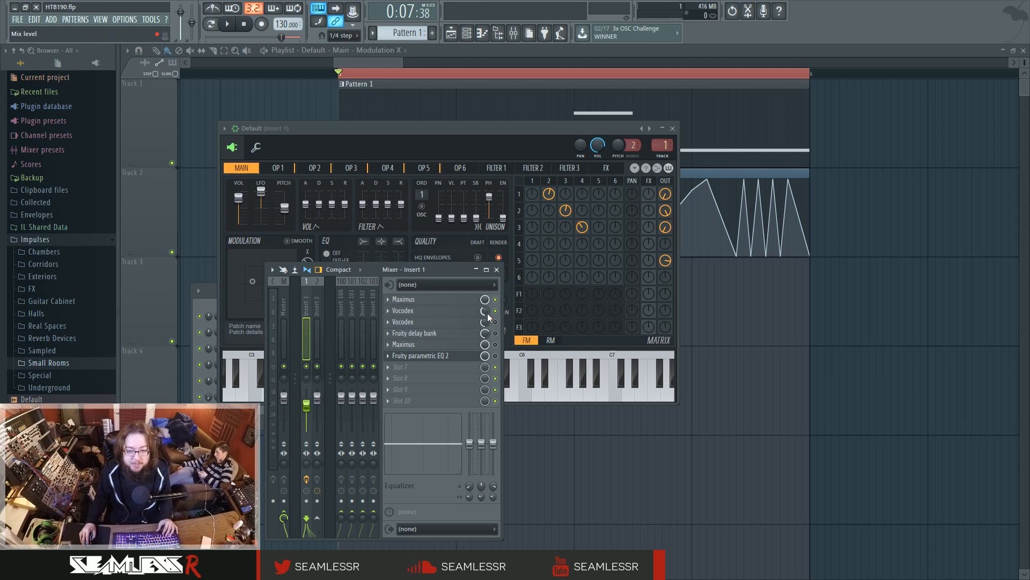
left_click(465, 314)
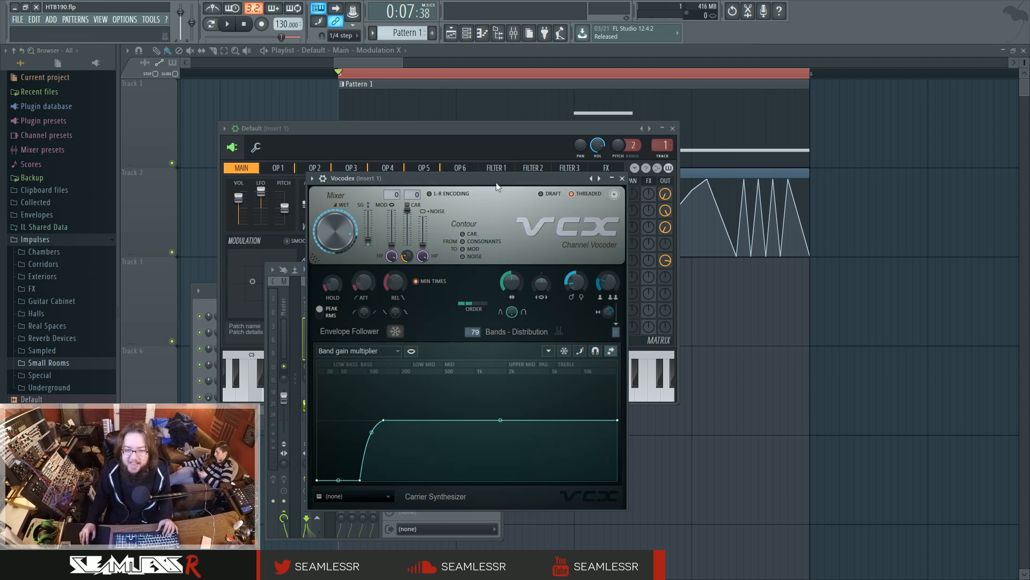
left_click_drag(495, 181, 783, 175)
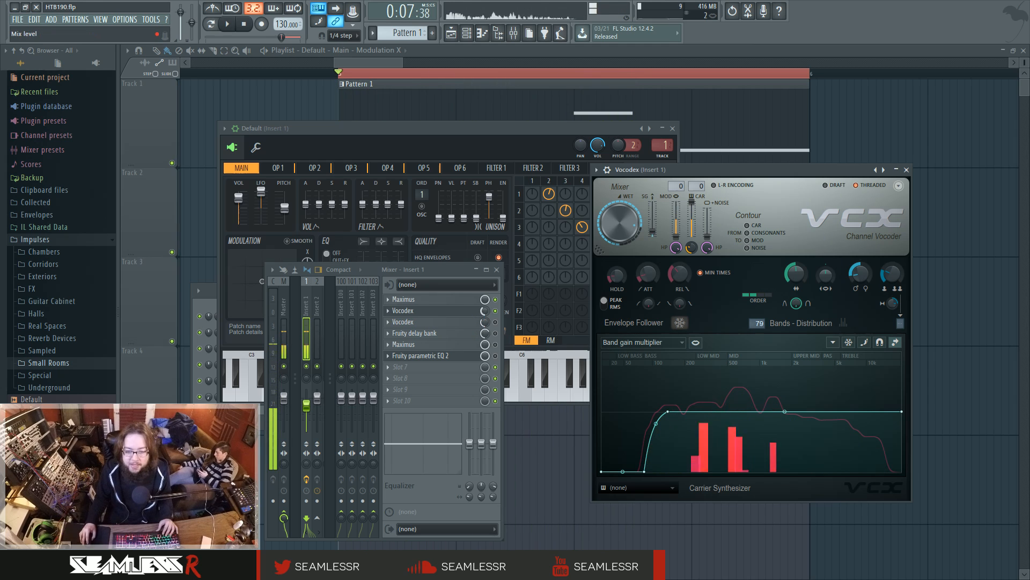
Step: Play the pattern through the Vocodex effect and adjust the second Vocodex's mix level on Insert 1
key("space")
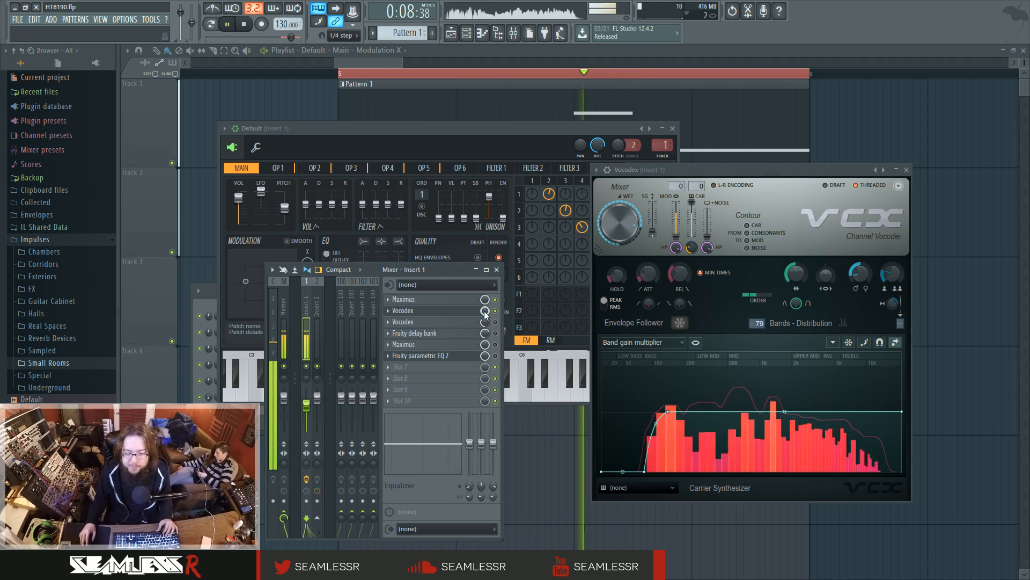
key("space")
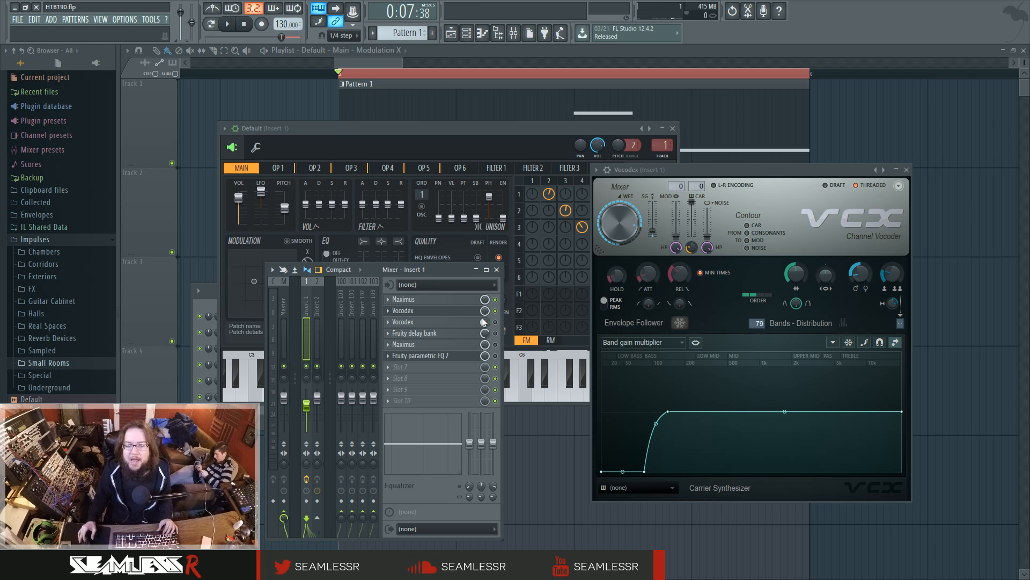
left_click_drag(483, 322, 483, 329)
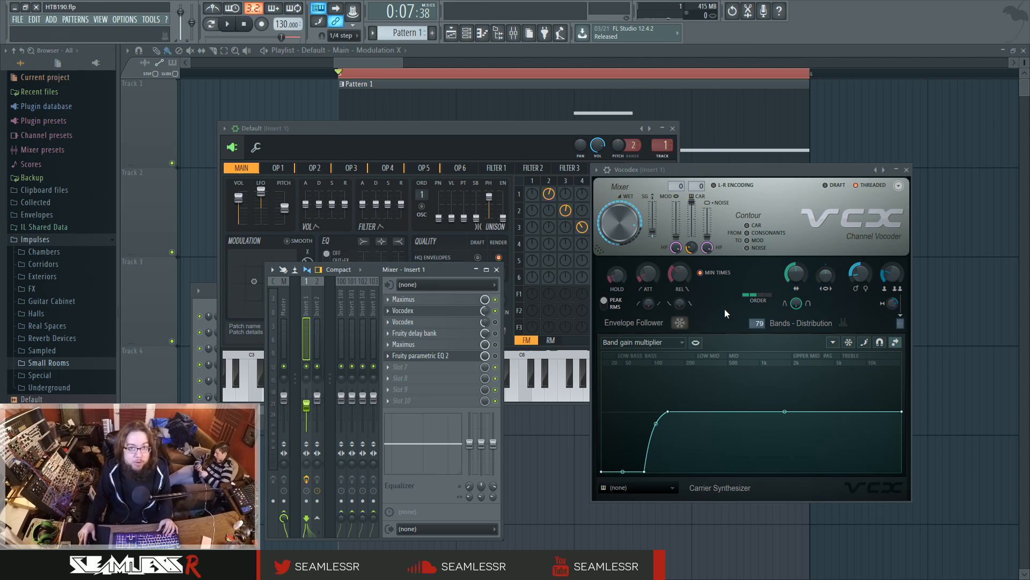
Step: Play the pattern through the first Vocodex on Insert 1, then open the Fruity delay bank and play again
key("space")
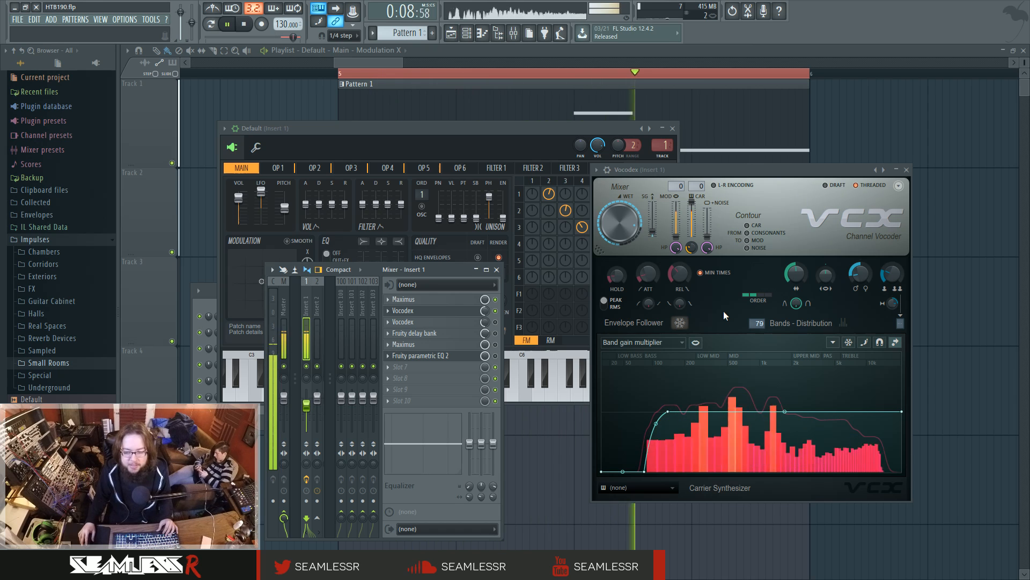
key("space")
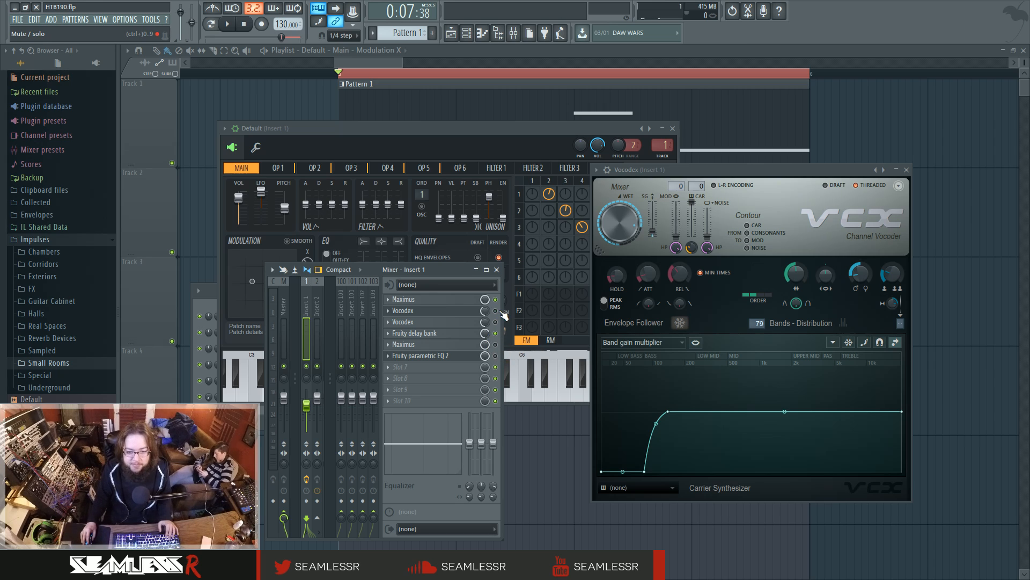
key("space")
left_click(452, 332)
key("space")
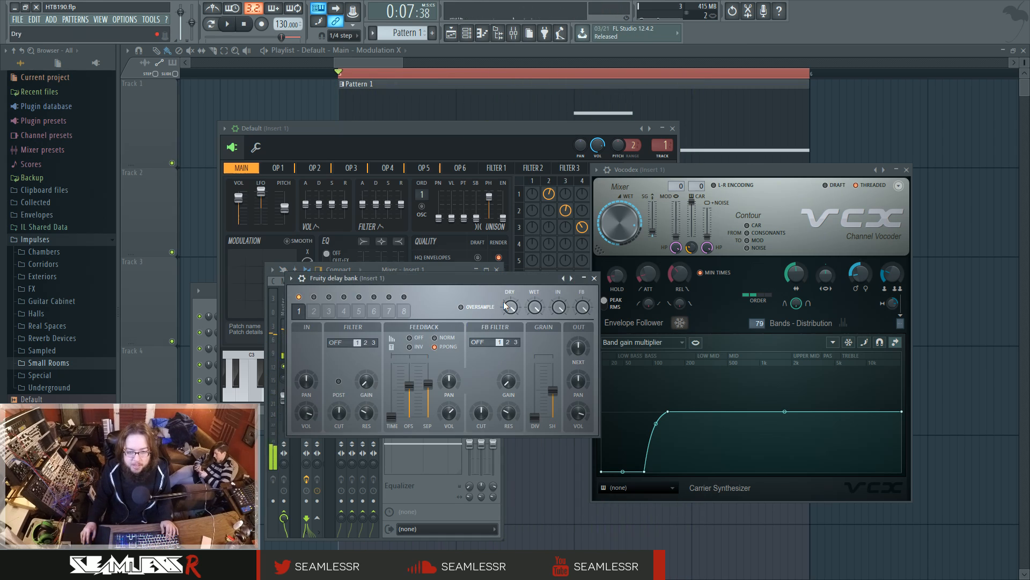
Step: Bring Sytrus to the front, play the pattern briefly, and return to the Fruity delay bank
left_click(472, 131)
key("space")
key("space")
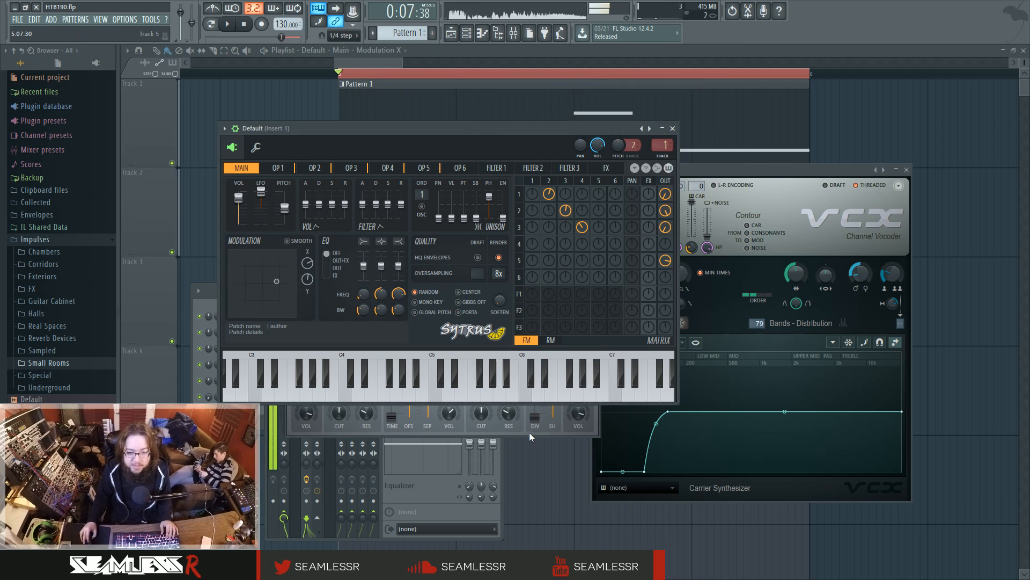
left_click(529, 433)
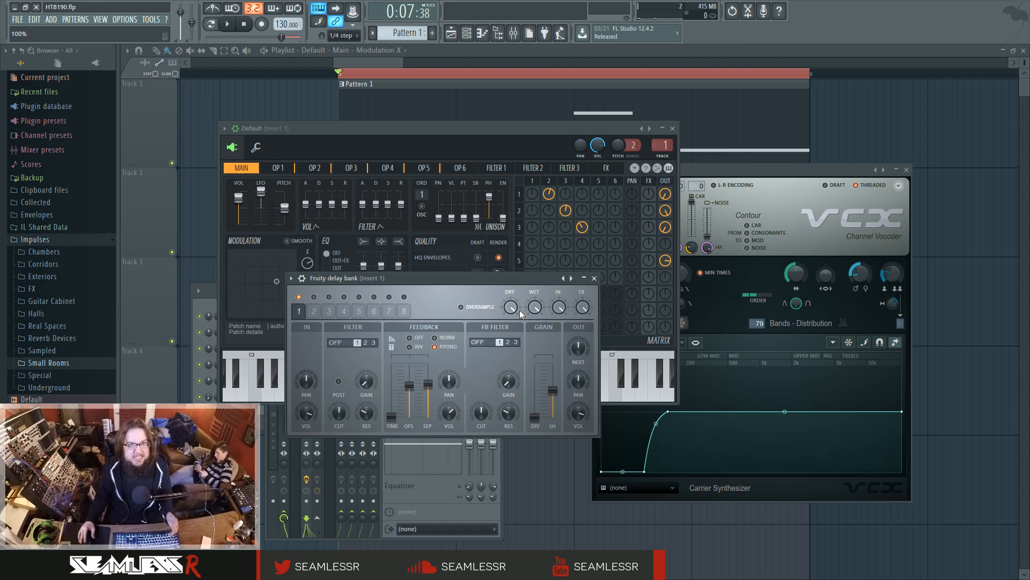
Step: Close the Fruity delay bank, Fruity parametric EQ 2 and Sytrus windows, and shift the mixer slightly
left_click(595, 279)
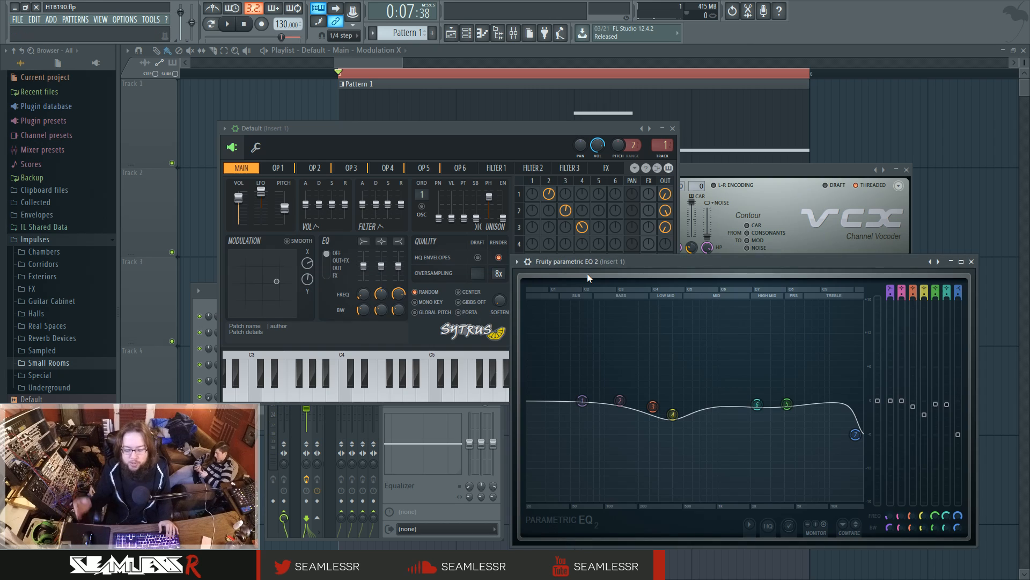
left_click(972, 262)
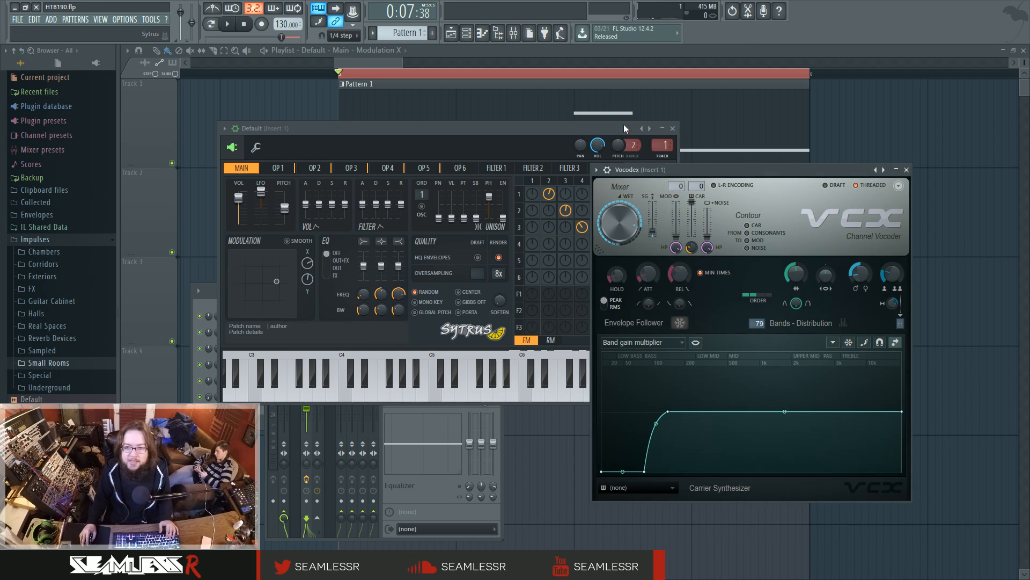
left_click(672, 128)
left_click_drag(447, 271, 457, 266)
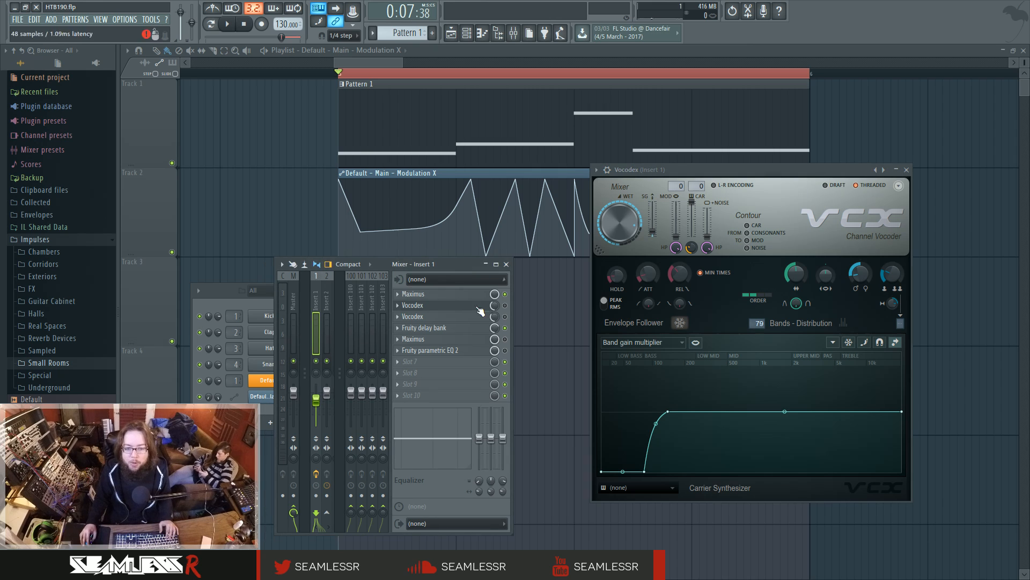
Step: Play the pattern, then open the second Maximus on Insert 1 and review its mid, master and low bands
key("space")
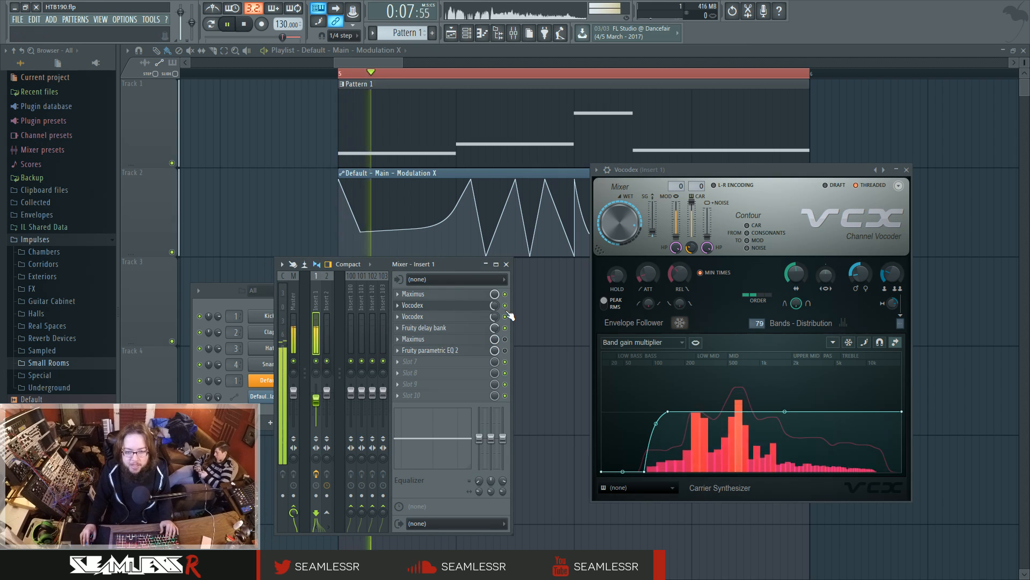
key("space")
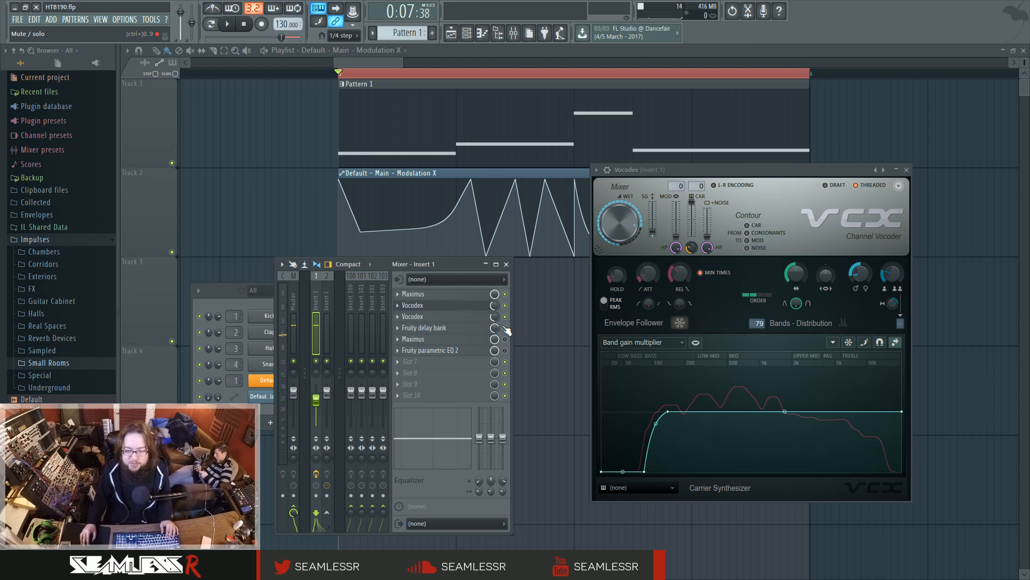
left_click(471, 339)
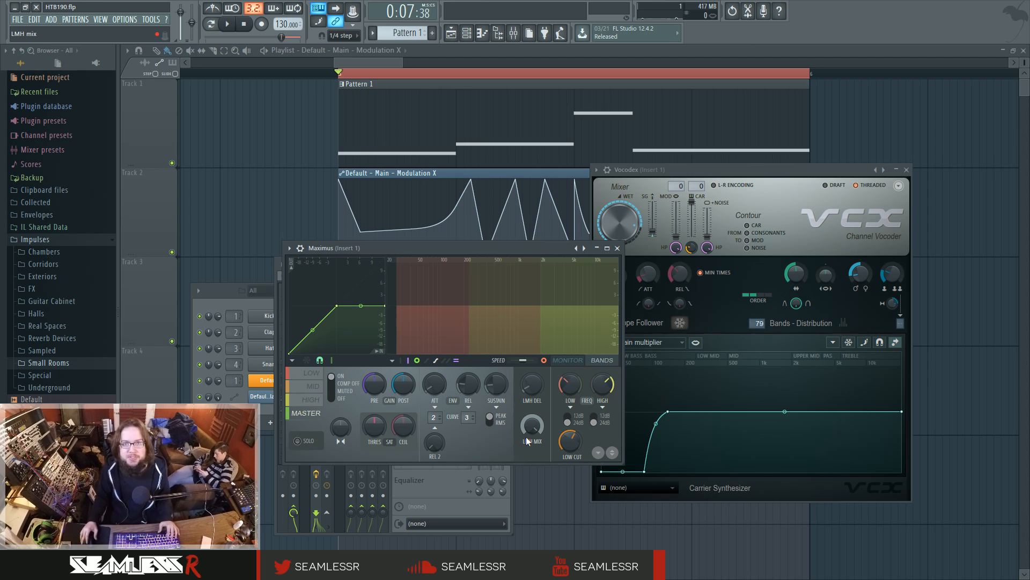
left_click(314, 387)
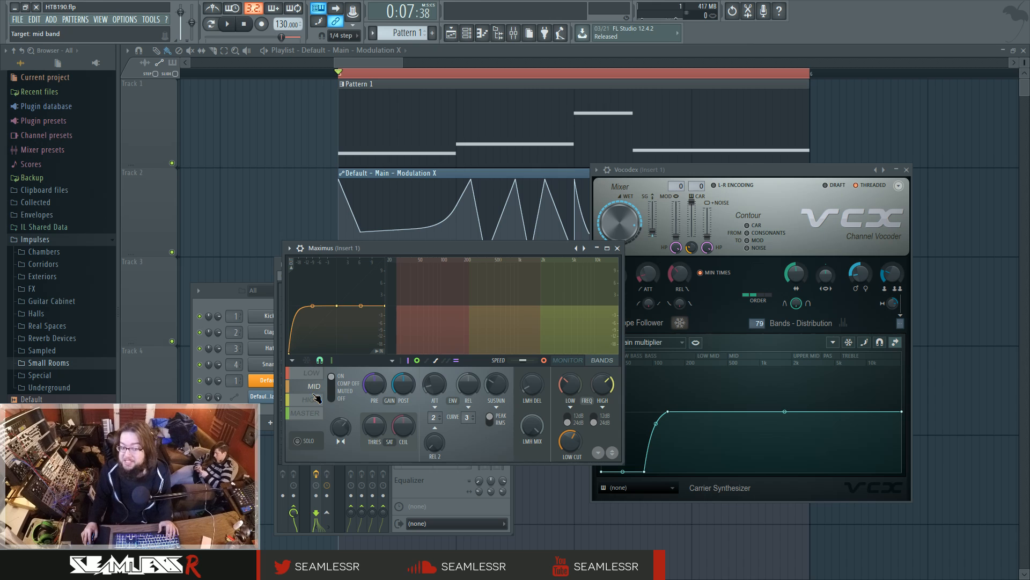
left_click(308, 412)
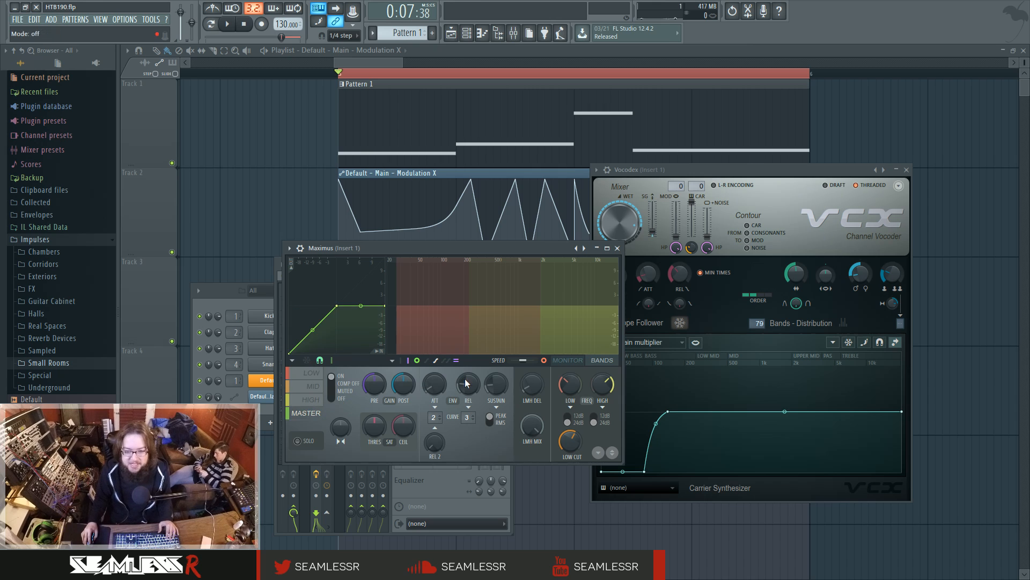
left_click(314, 374)
Step: Play the pattern while inspecting the compression curves of Maximus's low, high and mid bands
key("space")
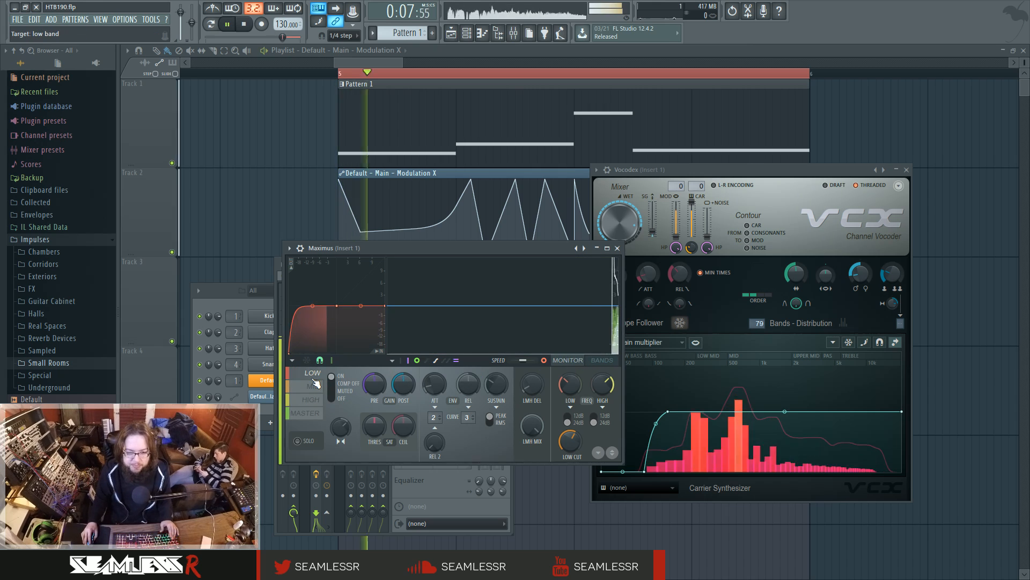
left_click(312, 399)
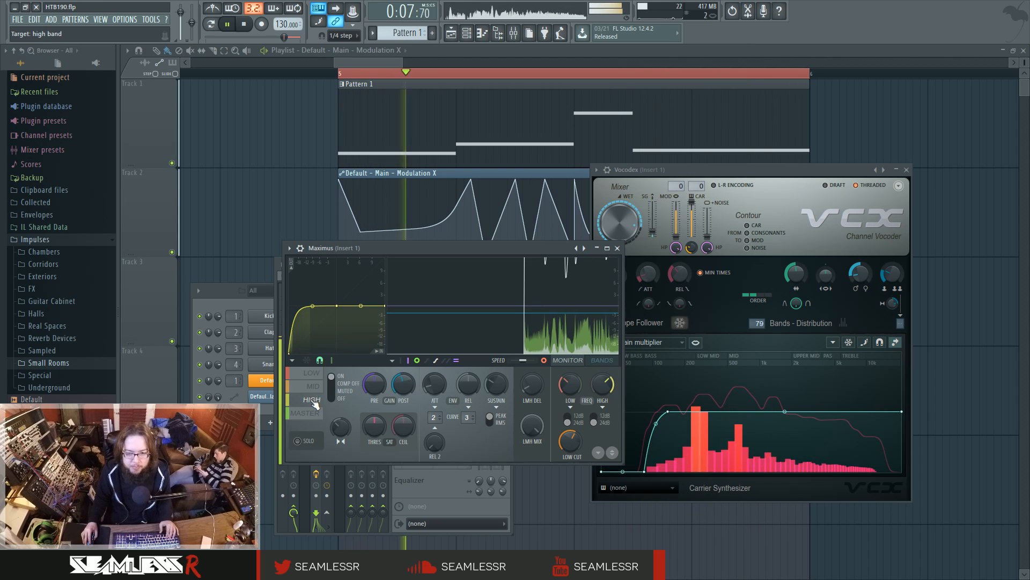
left_click(313, 386)
key("space")
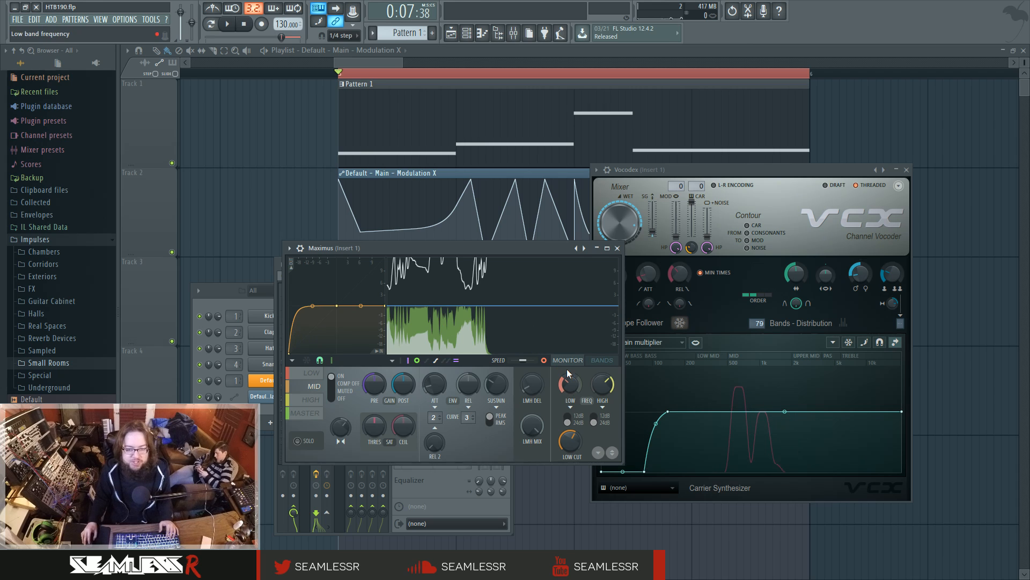
Step: Examine Maximus's band split, high band and master curve, then play the pattern with the monitor view showing
left_click(600, 362)
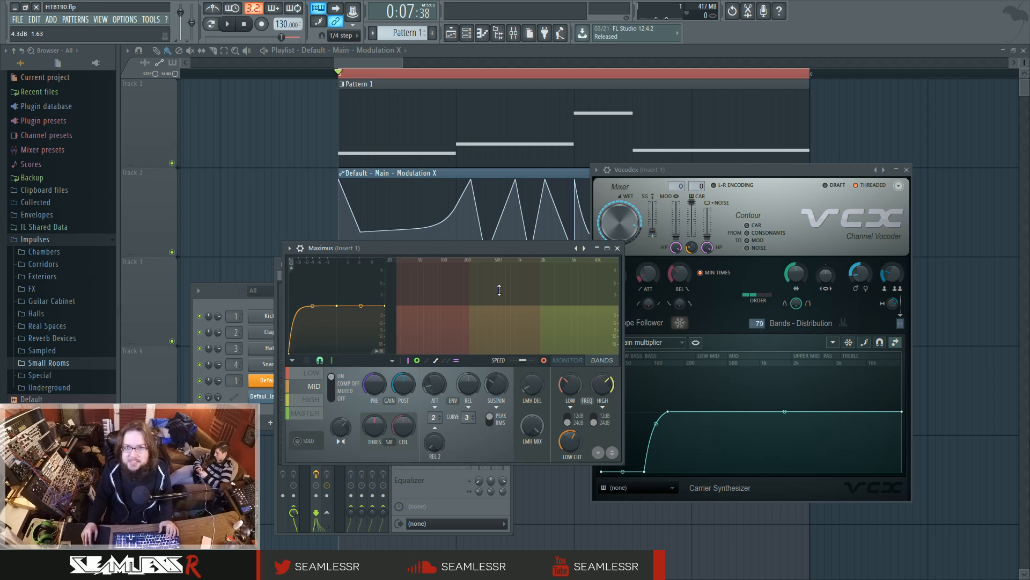
left_click(315, 400)
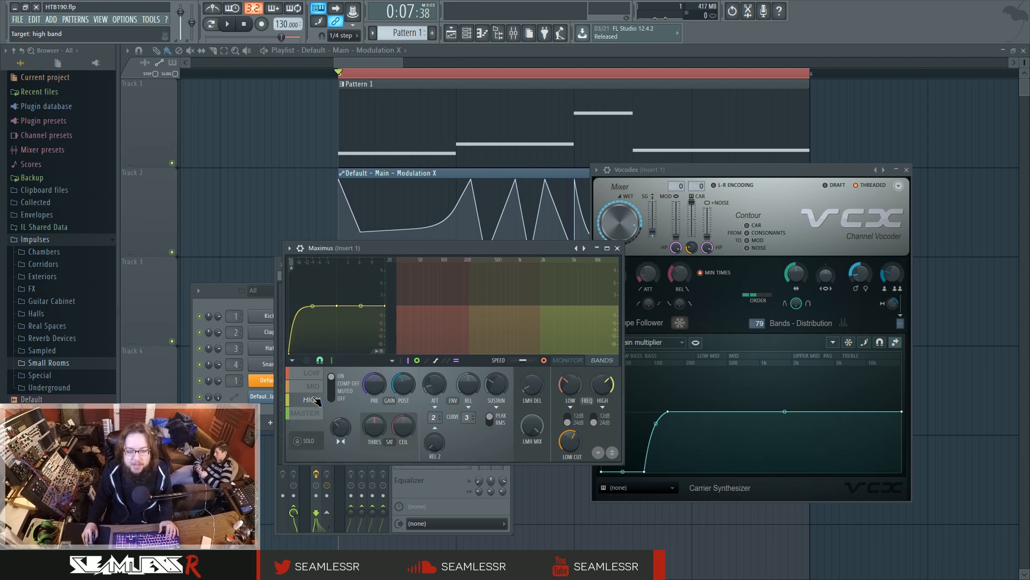
left_click(307, 413)
left_click(567, 360)
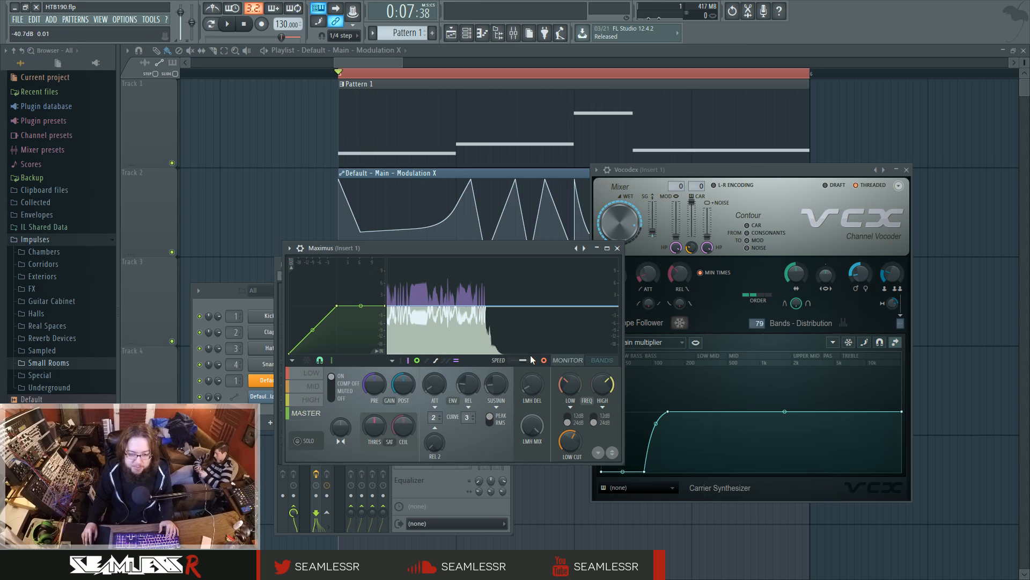
key("space")
key("space")
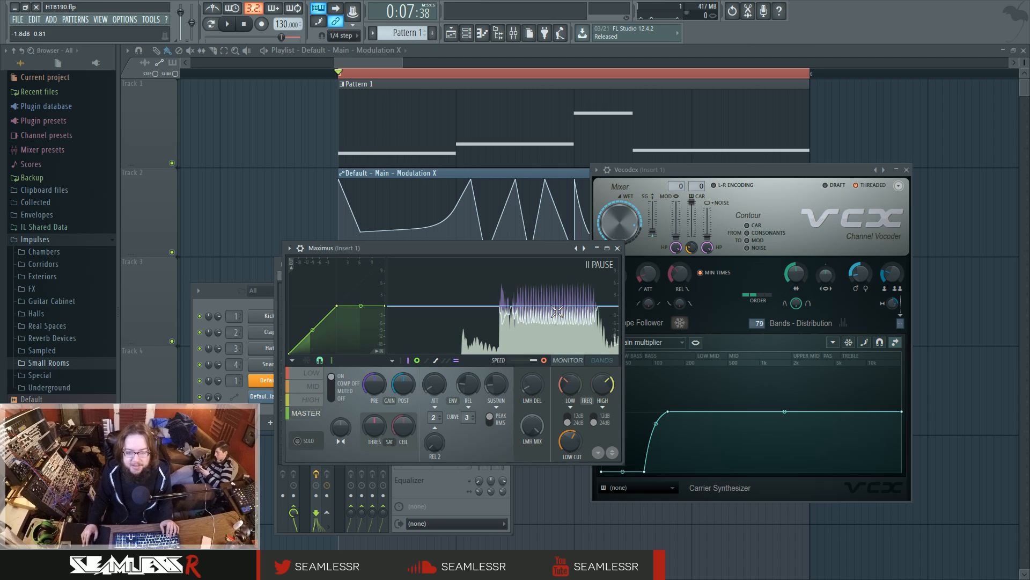
Step: Enlarge and reposition the Maximus window, play the pattern to examine the master waveform, then close Maximus
left_click(607, 248)
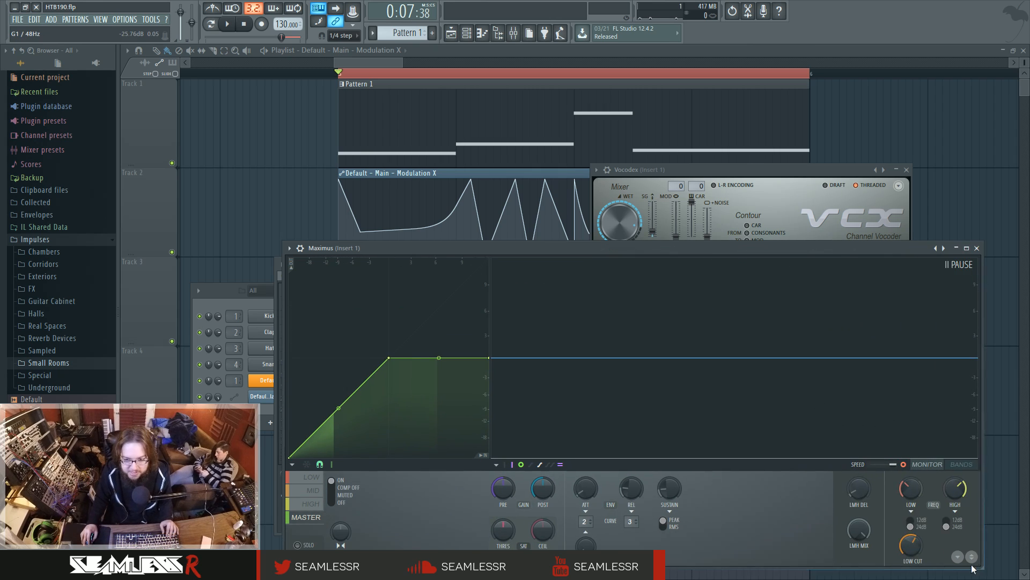
key("space")
left_click_drag(638, 245, 554, 183)
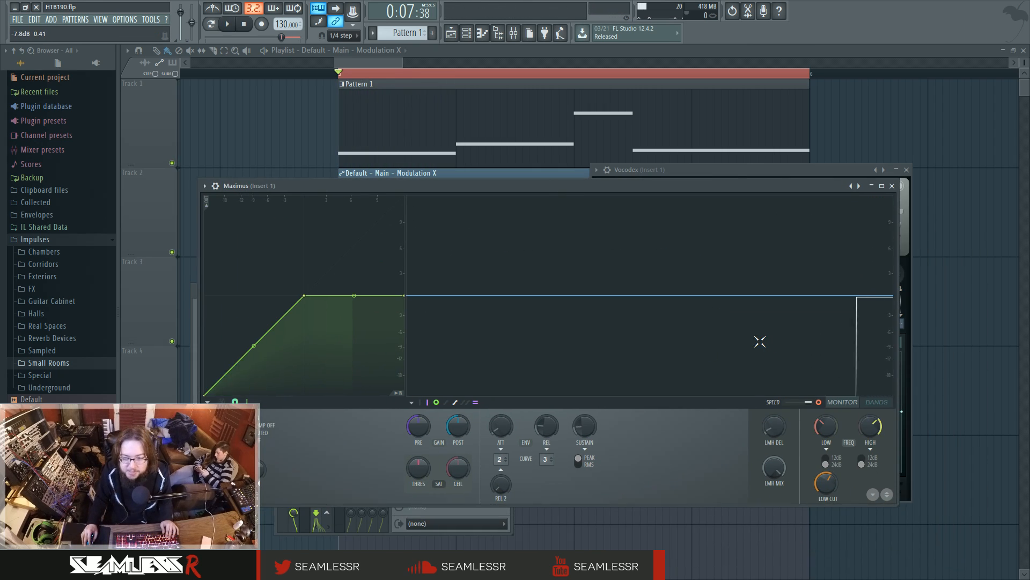
key("space")
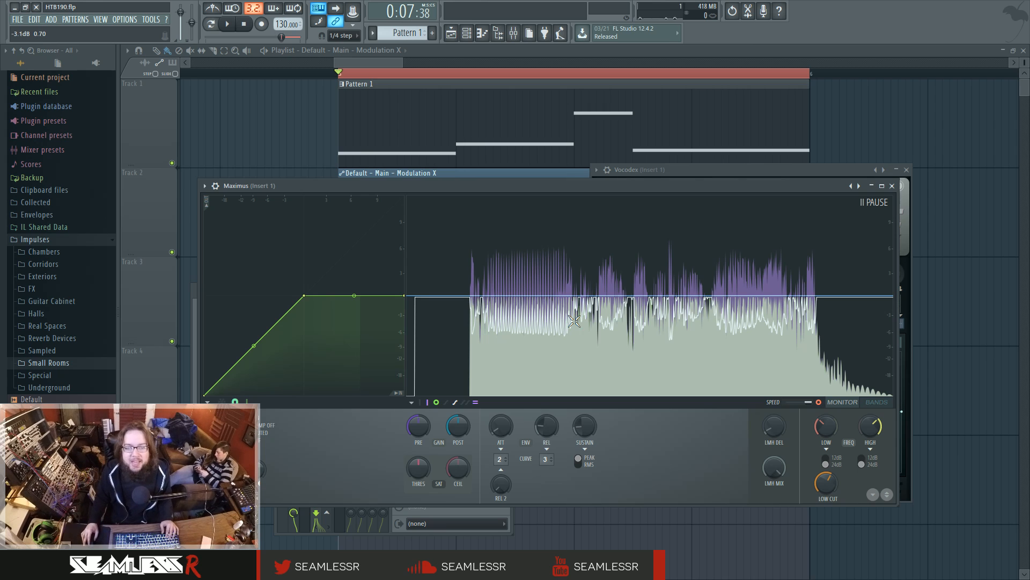
left_click(892, 186)
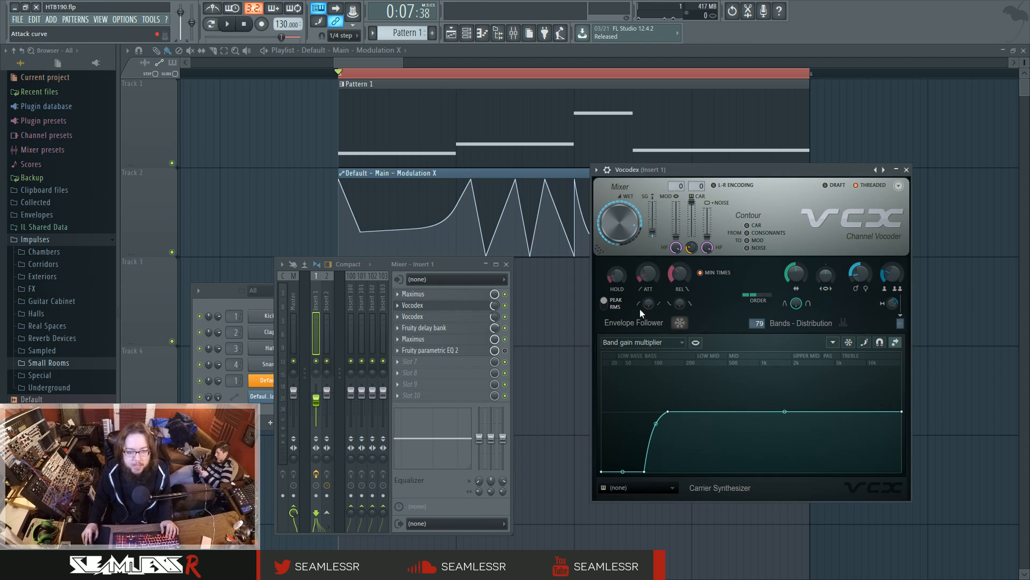
Step: Open Fruity parametric EQ 2 on Insert 1, play the pattern, and put the EQ window away
left_click(476, 351)
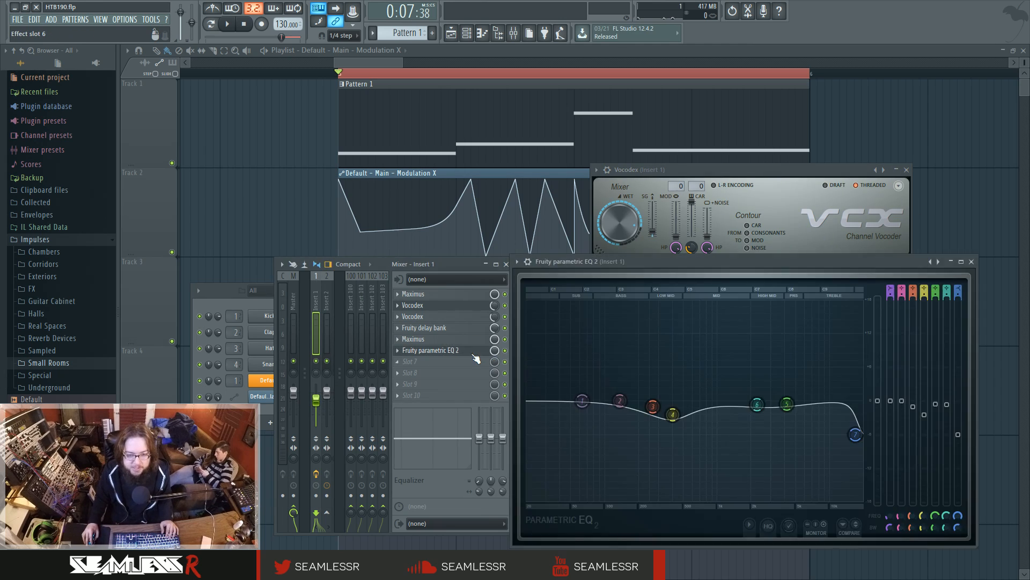
key("space")
left_click(476, 351)
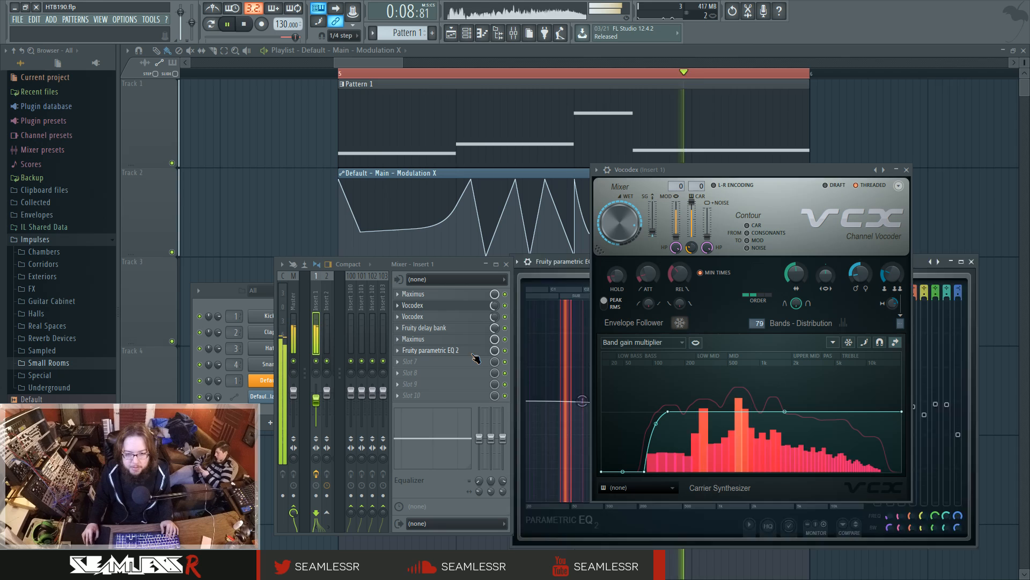
key("space")
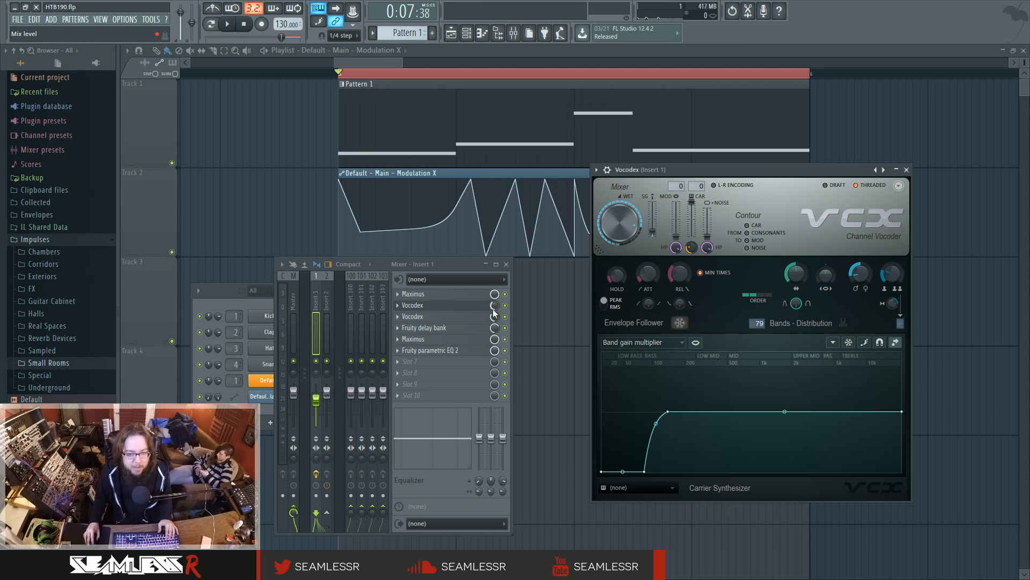
Step: Set the first Vocodex's mix level on Insert 1 to 36% and the second's to 58%, auditioning the pattern
left_click_drag(494, 306, 494, 308)
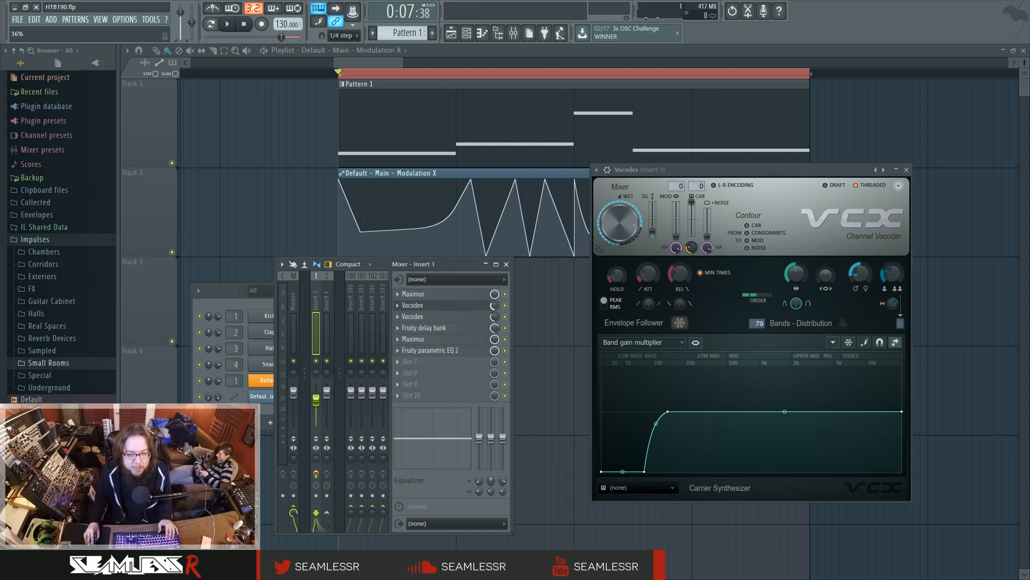
left_click(495, 317)
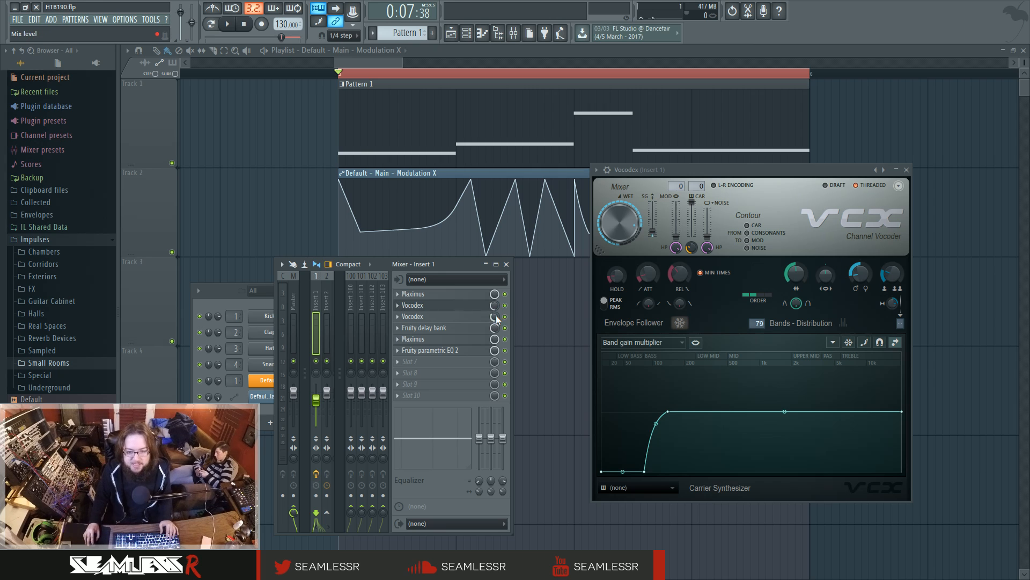
key("space")
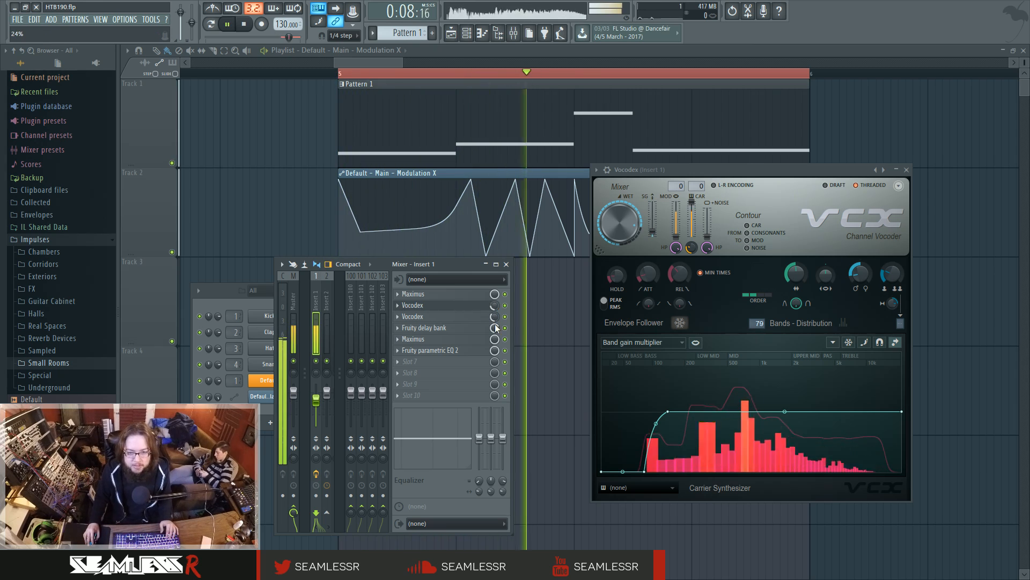
left_click_drag(493, 318, 493, 322)
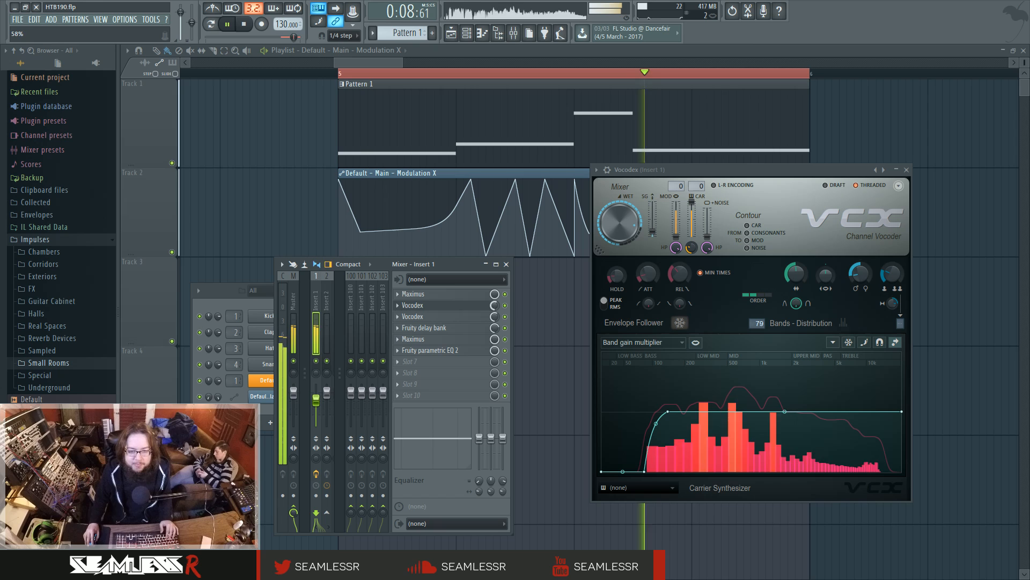
left_click_drag(494, 315, 498, 317)
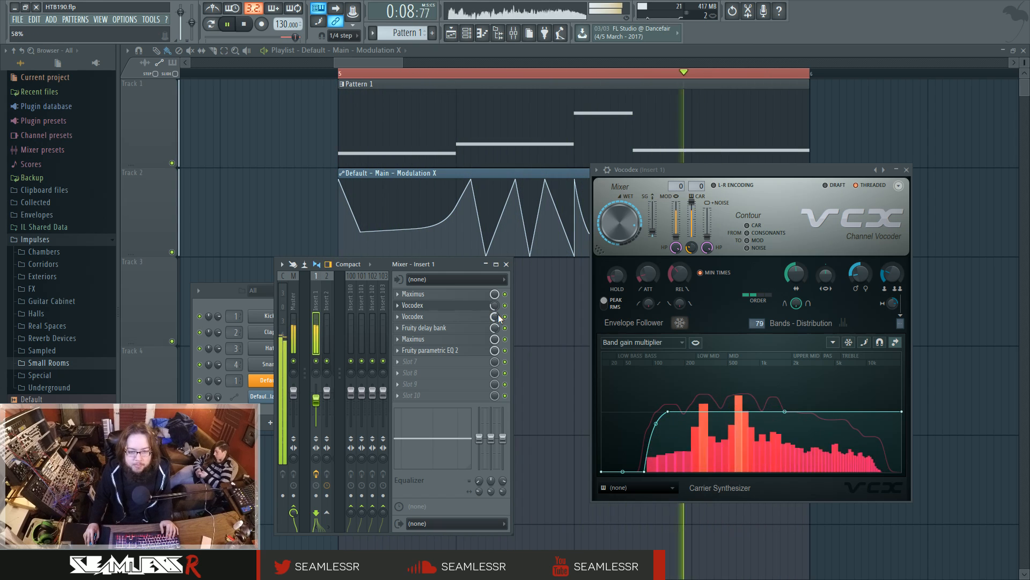
key("space")
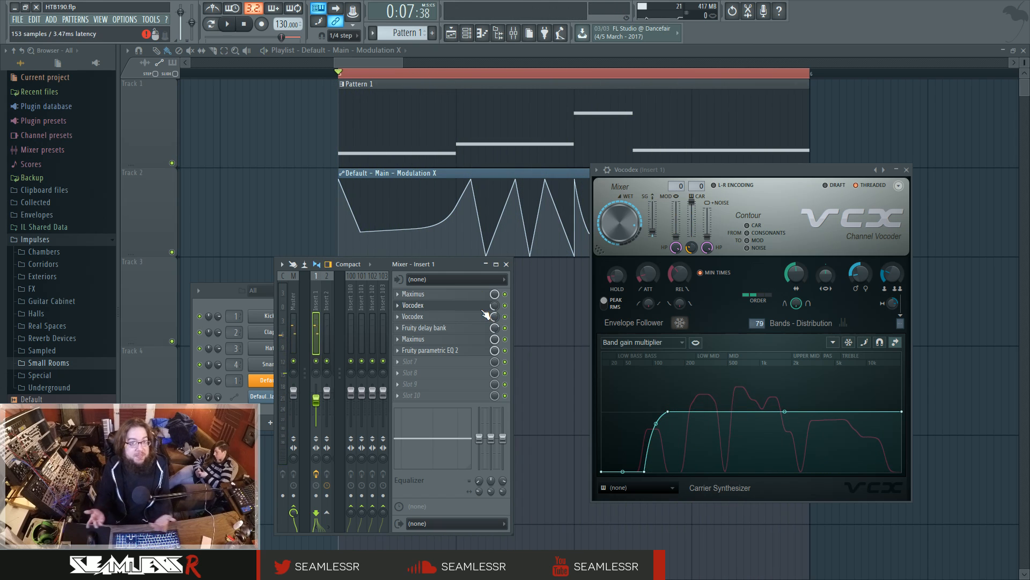